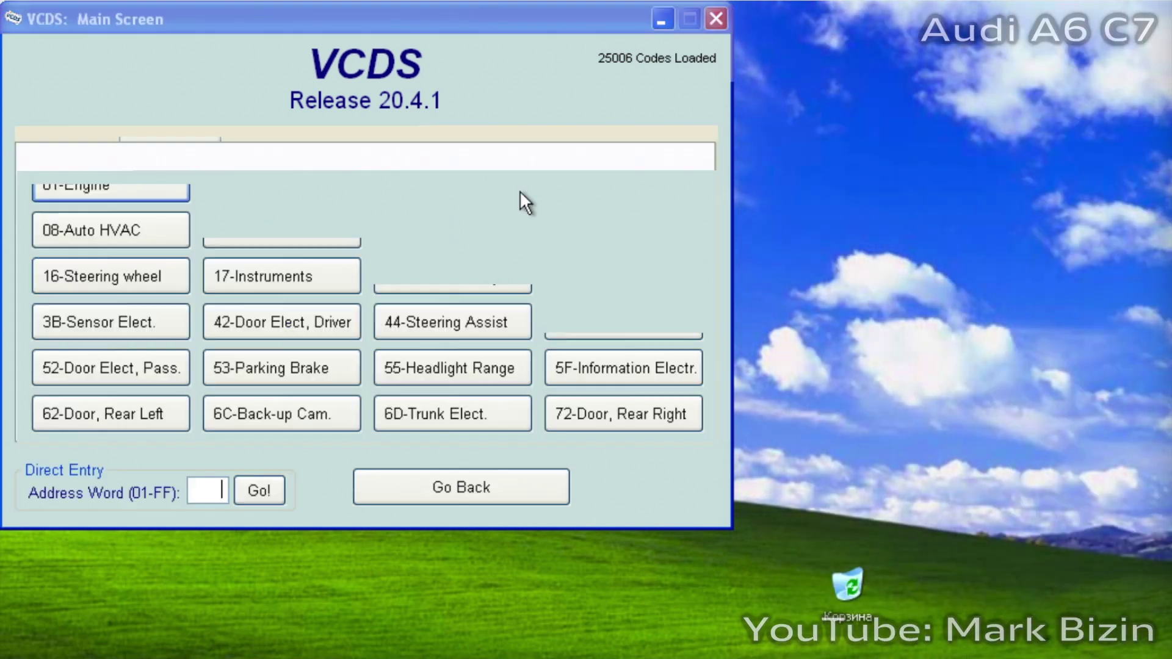
Open Advanced Measuring Values for 01-Engine and add the distances driven since erasing DTC memory (IDE00584) and with the malfunction indicator lamp activated (IDE00585)
click(113, 185)
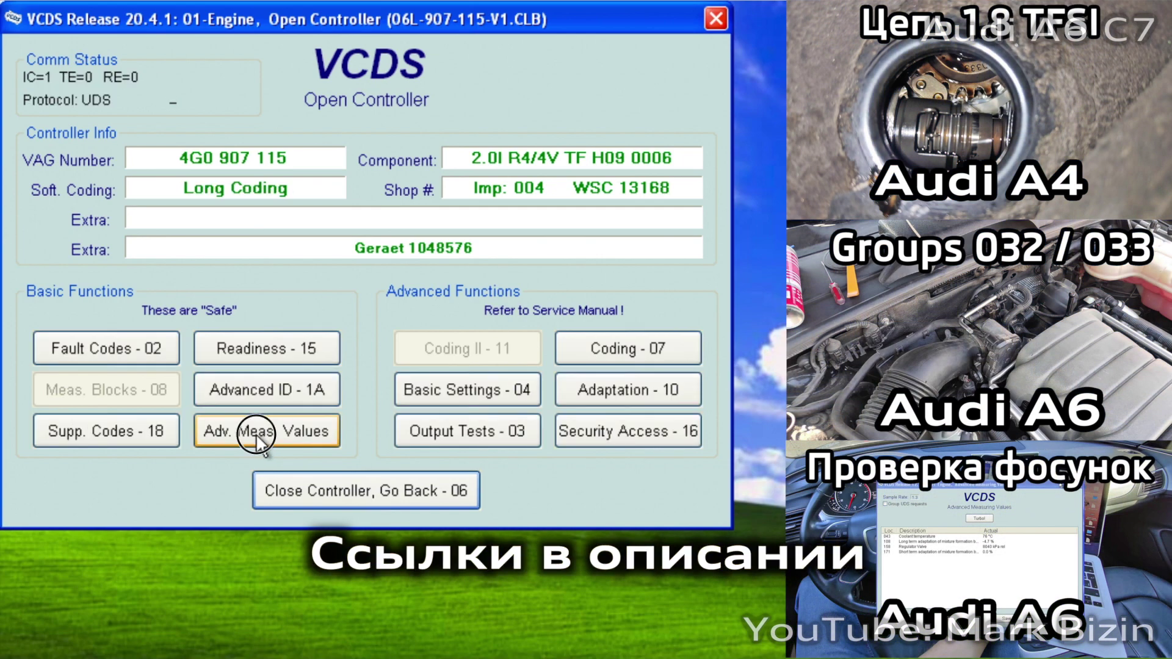
click(255, 432)
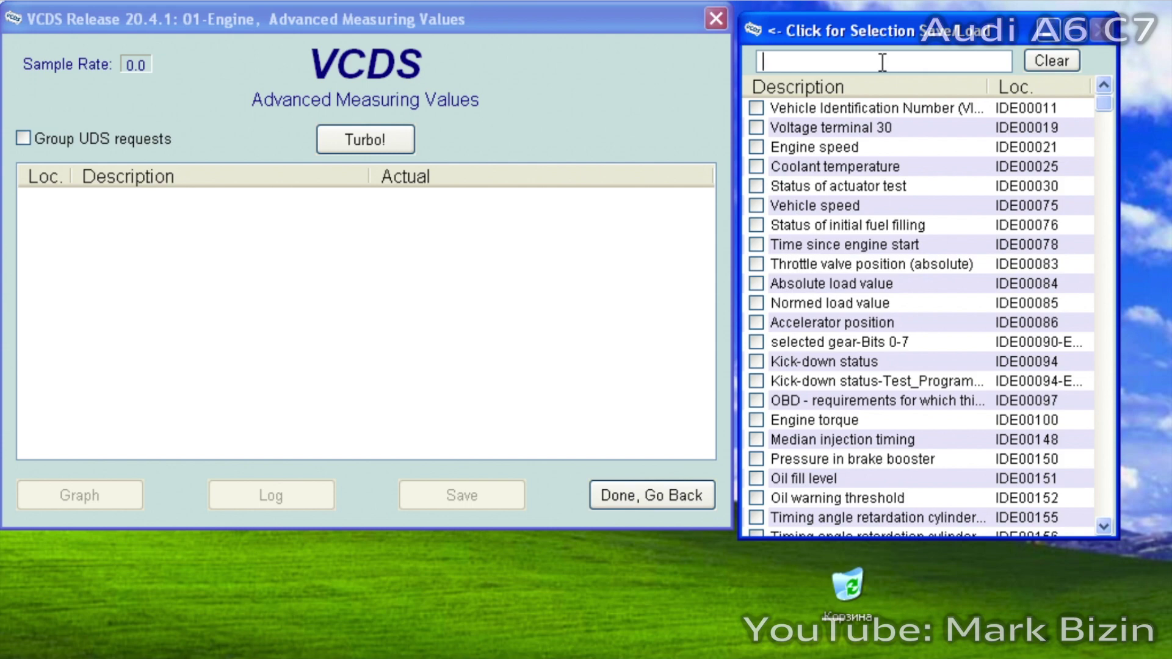
text(is)
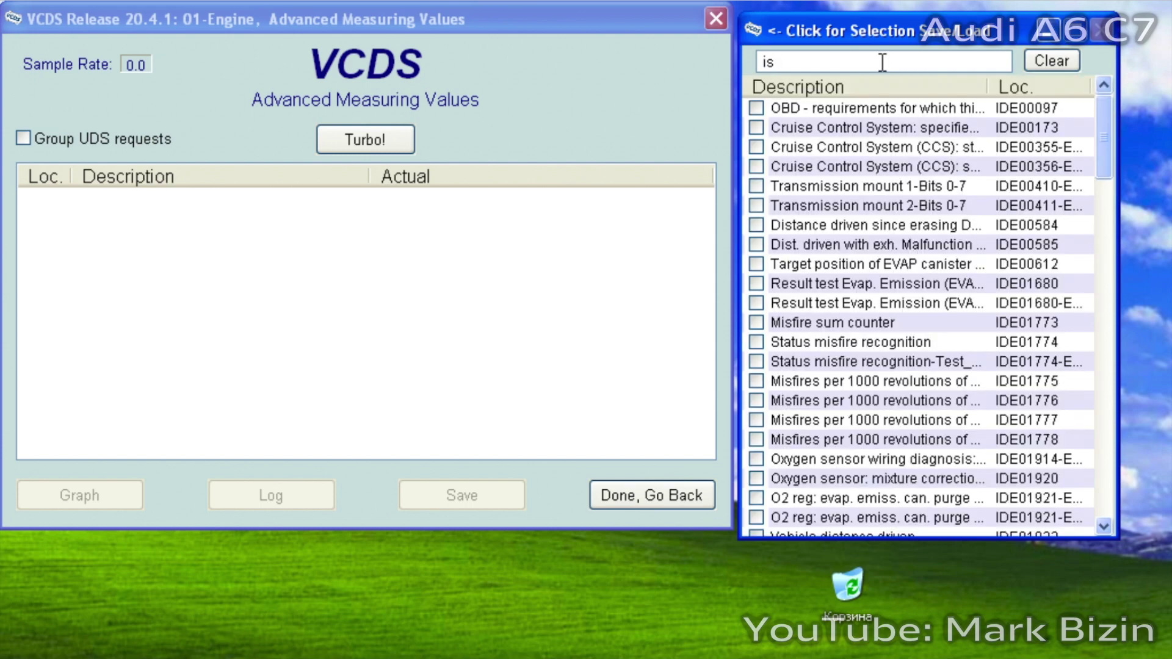
key(BackSpace)
key(BackSpace)
text(di)
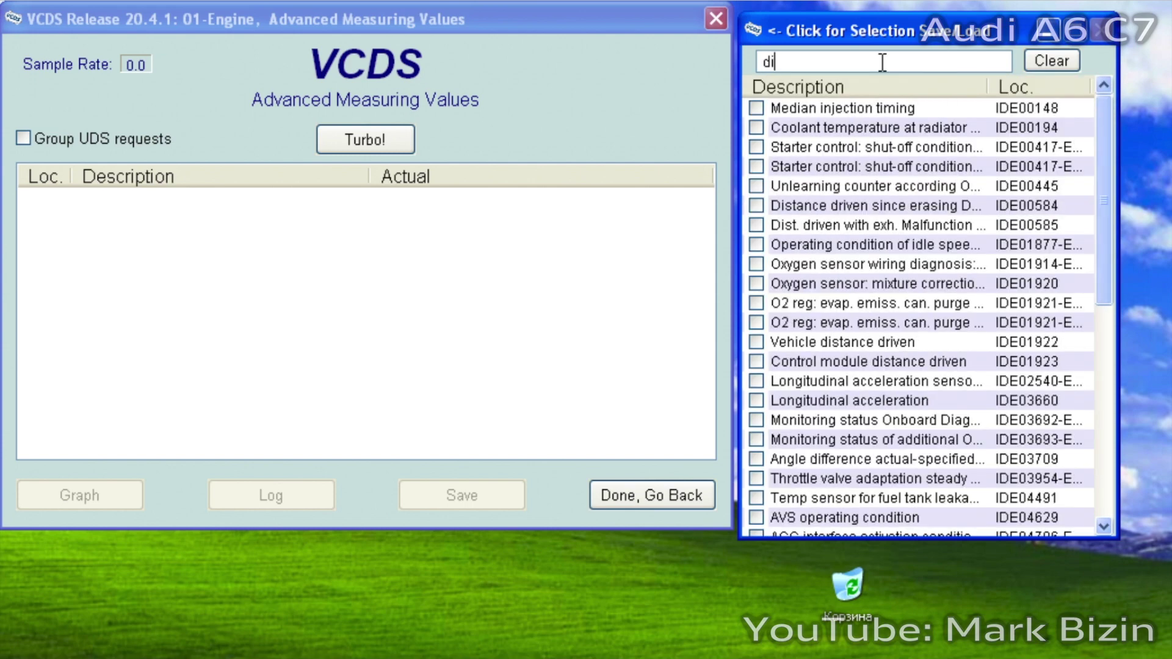
text(st)
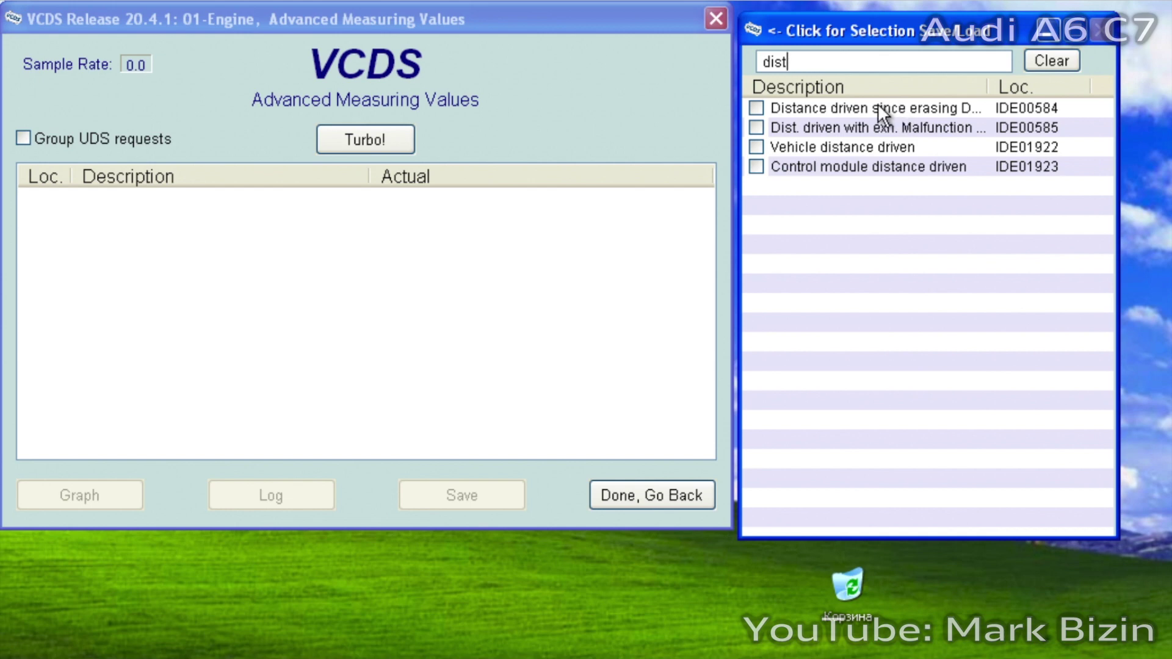
click(757, 108)
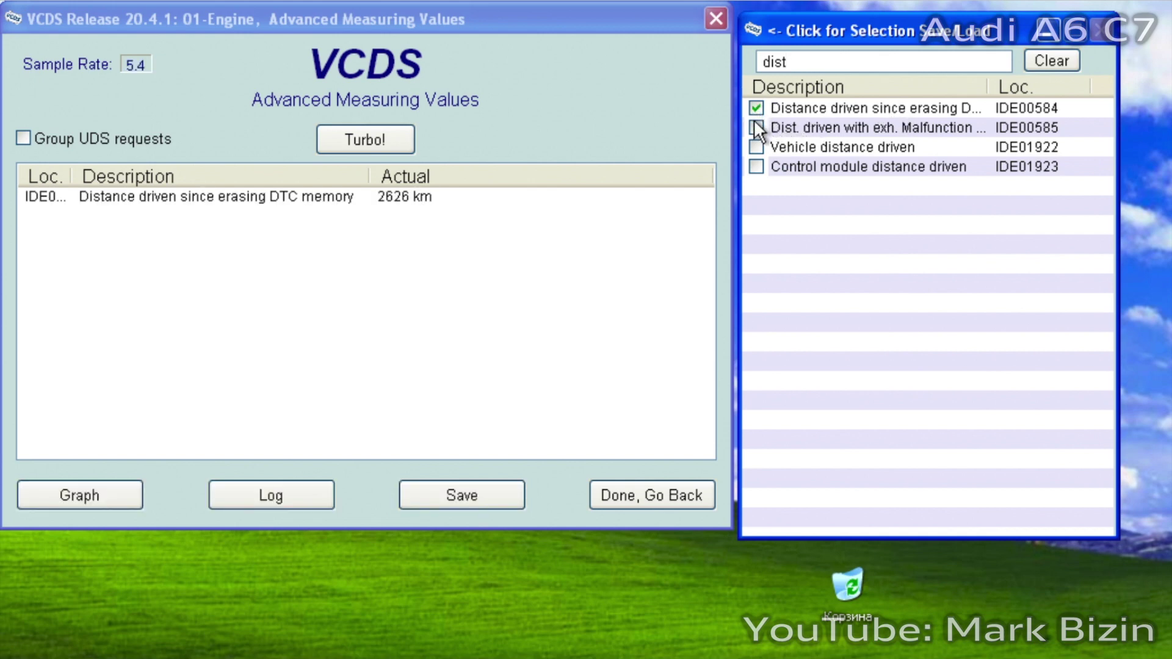
click(757, 128)
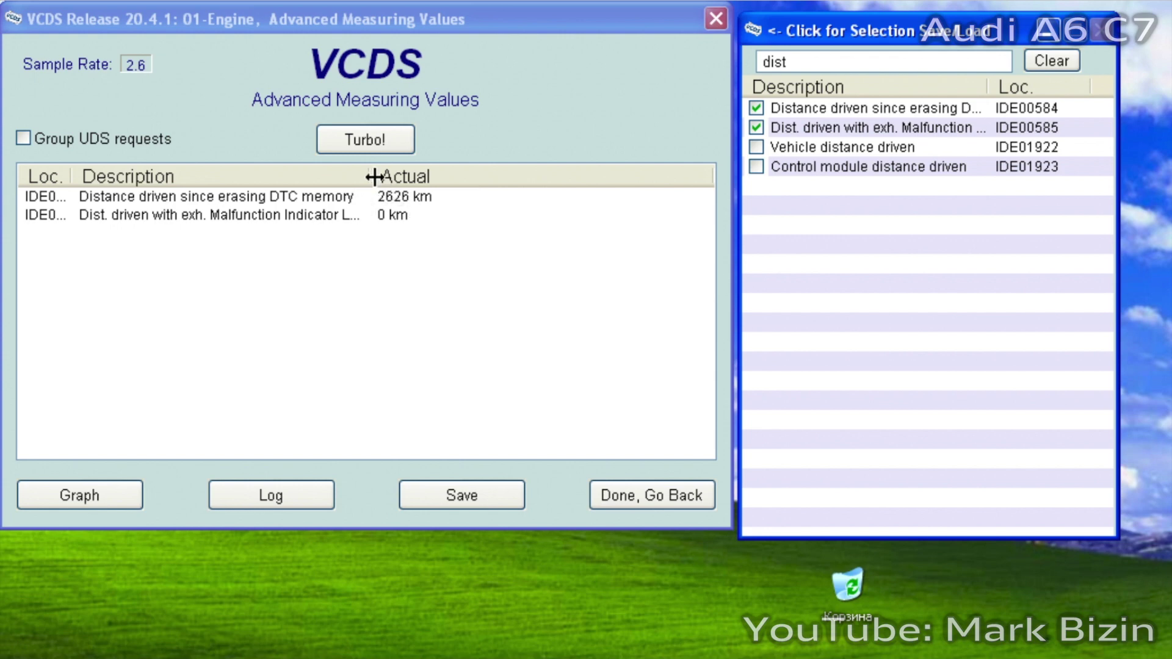
Widen the Description and Loc. columns of the measuring values table to fit their full entries
drag(373, 177, 462, 178)
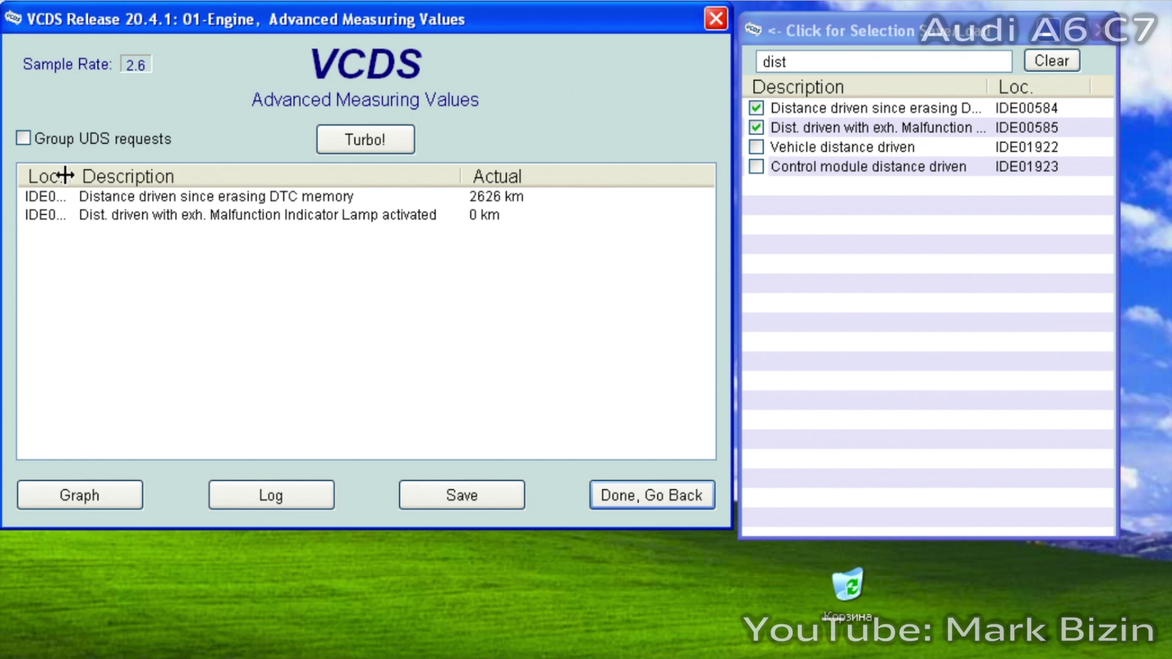
drag(65, 177, 94, 176)
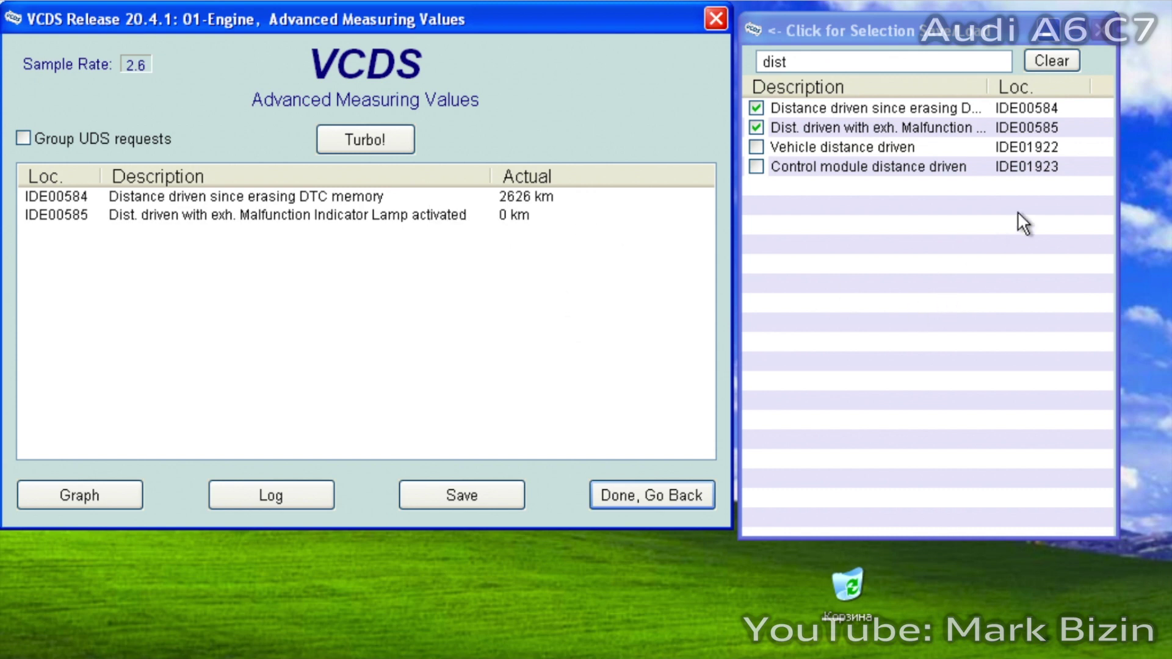
Filter the value list by "long" and add Long term adaptation of mixture formation bank 1 and Long-term fuel trim bank 1 at idle
double_click(792, 61)
key(BackSpace)
text(logn)
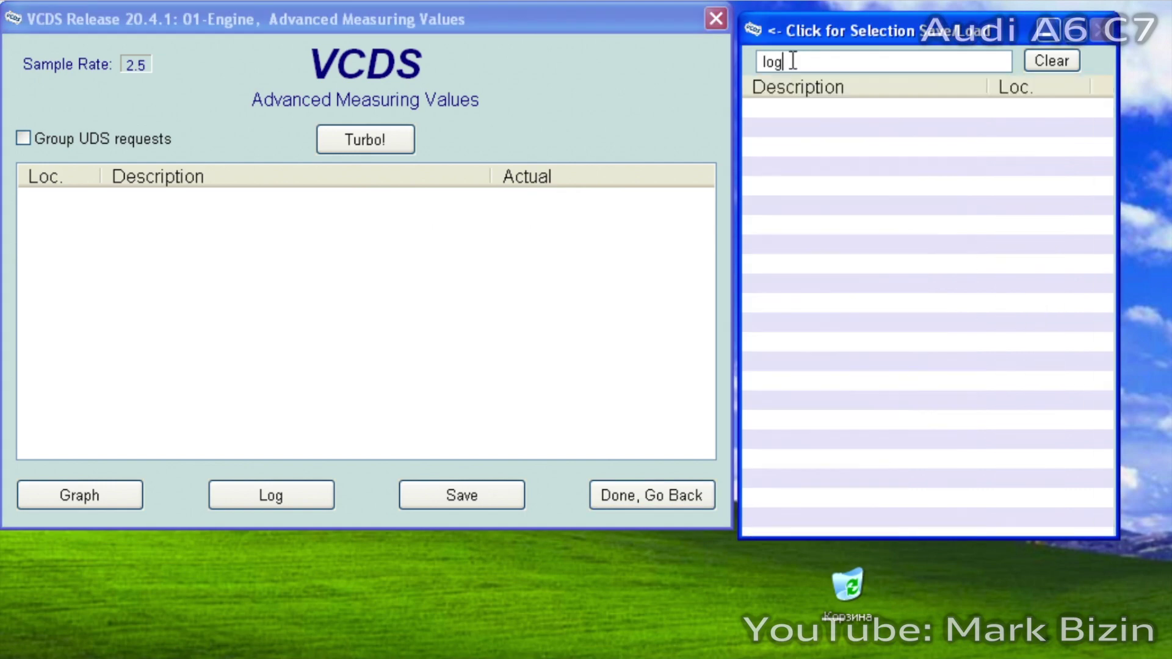
key(BackSpace)
key(BackSpace)
text(ng)
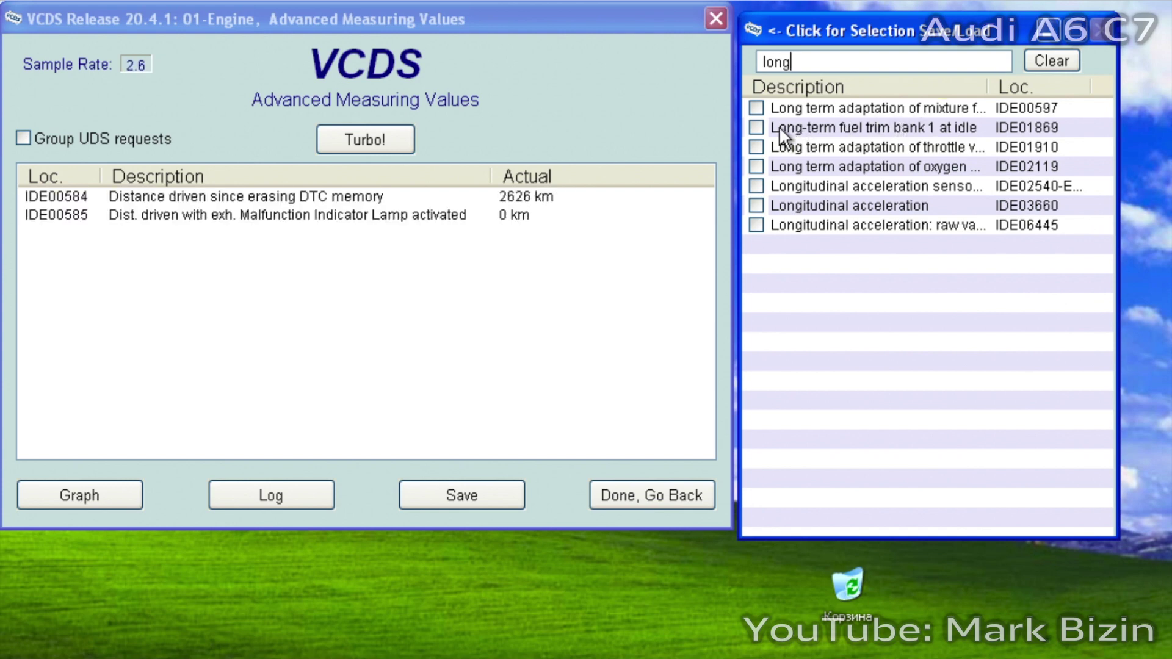
click(757, 108)
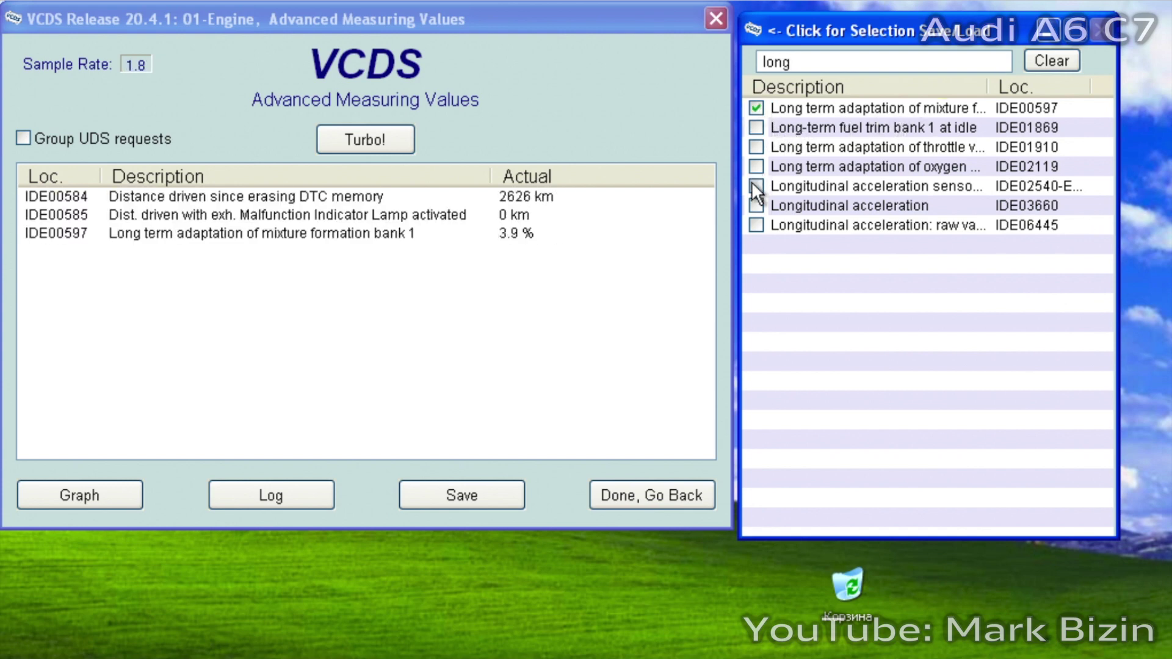
click(754, 129)
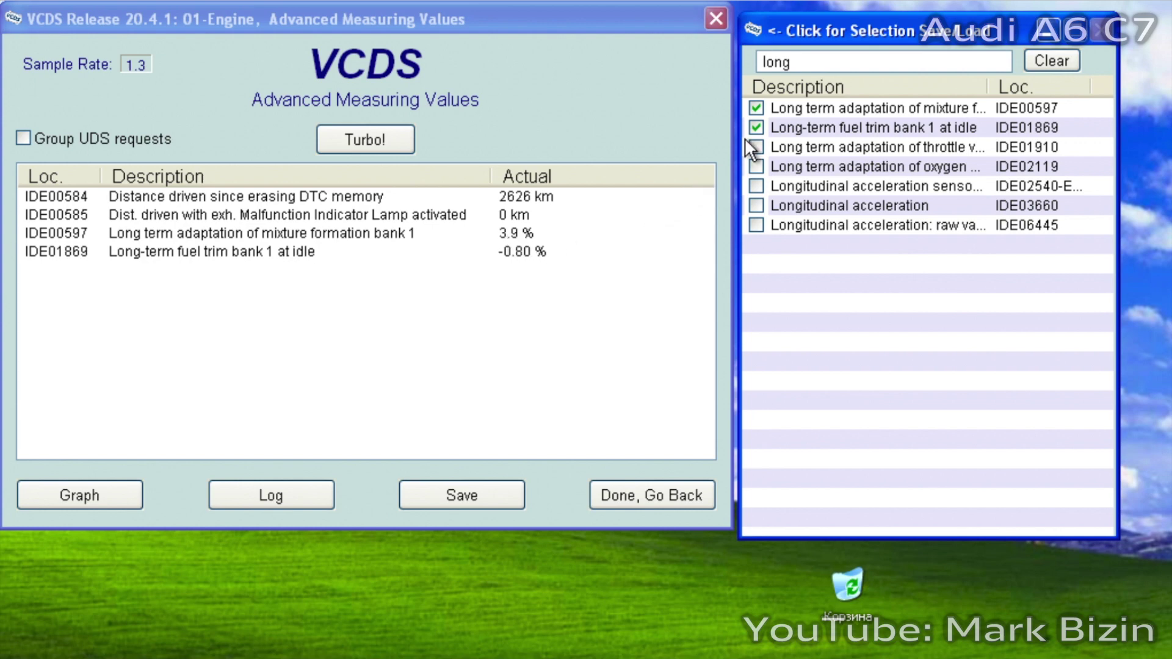
Filter the value list by "vehi" and add Vehicle distance driven (IDE01922) to the measuring values
click(841, 59)
double_click(839, 60)
key(BackSpace)
text(ve)
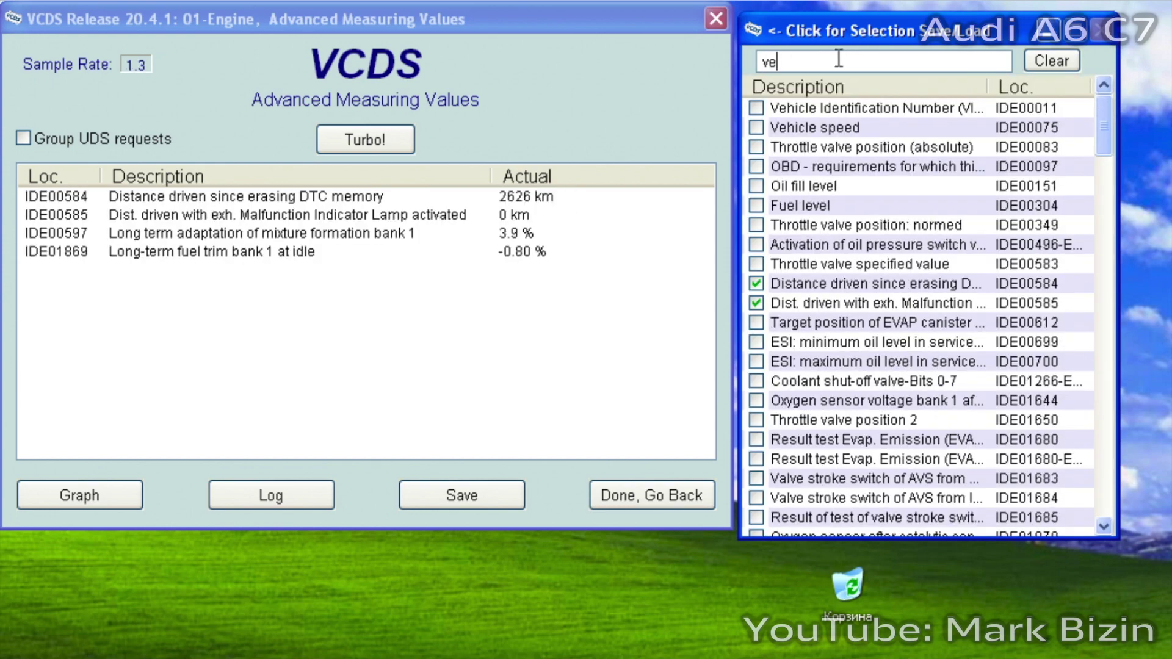
text(hi)
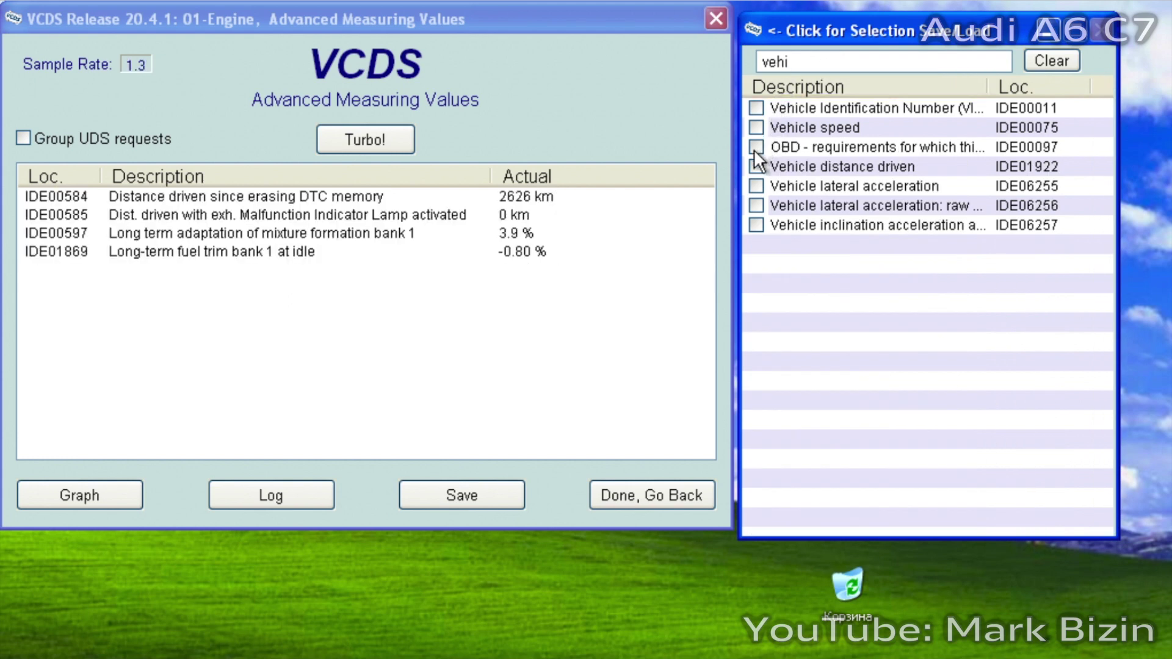
click(757, 167)
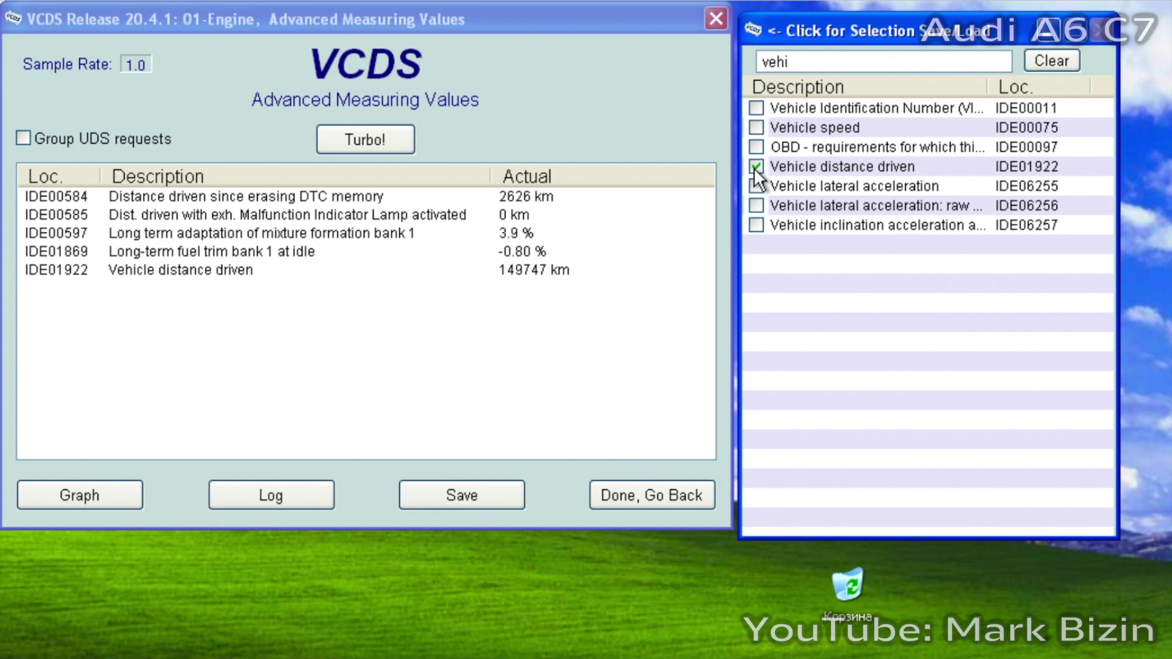
click(545, 269)
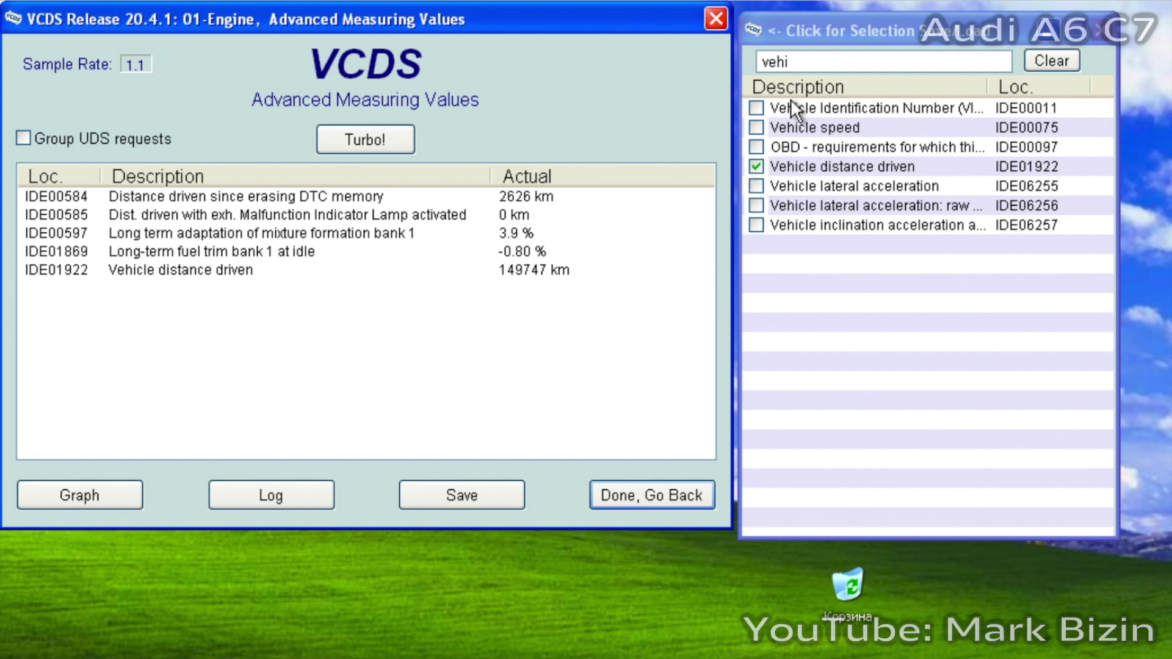
Filter the value list by "control" and add Control module distance driven (IDE01923) to the measuring values
double_click(804, 60)
text(c)
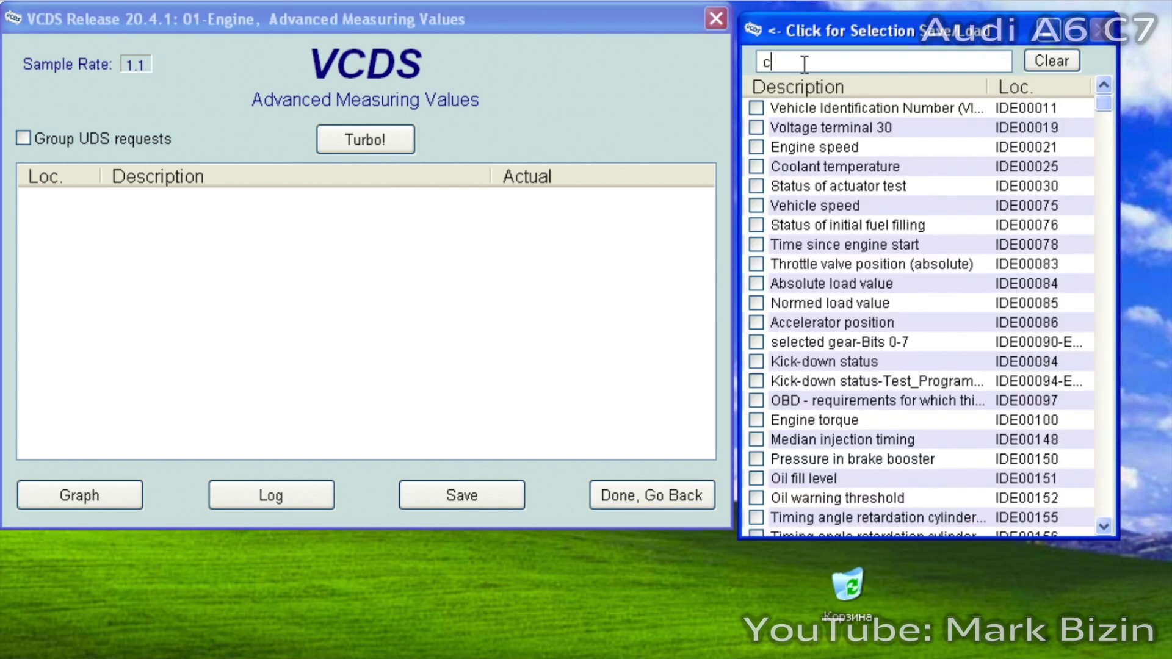
text(ont)
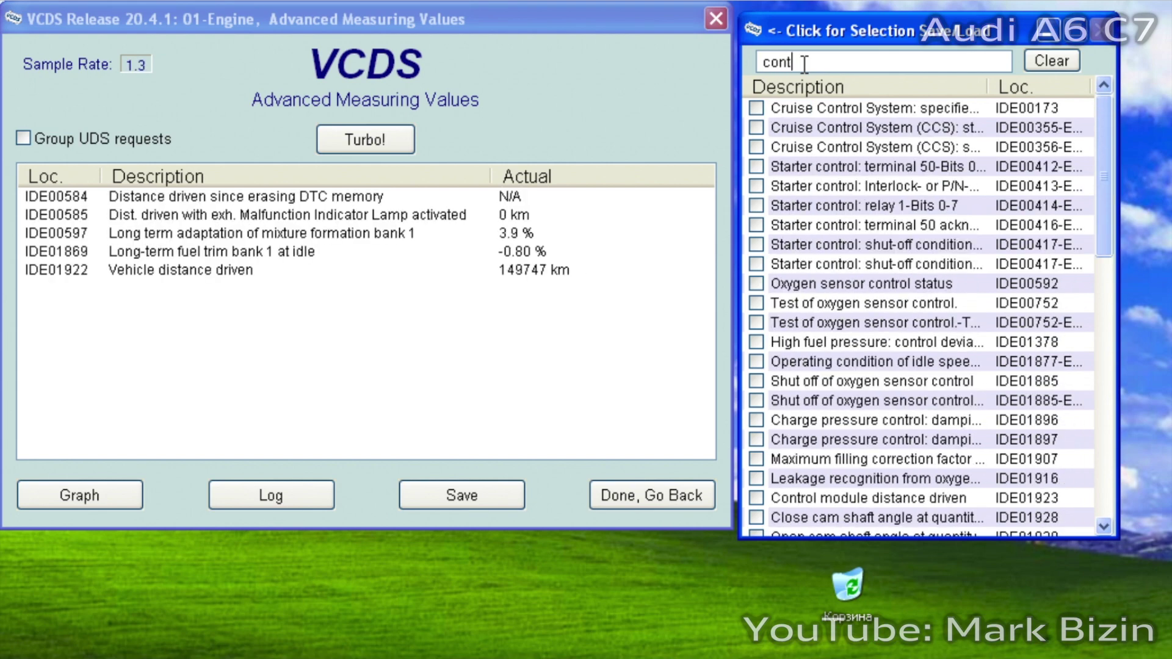
text(rol)
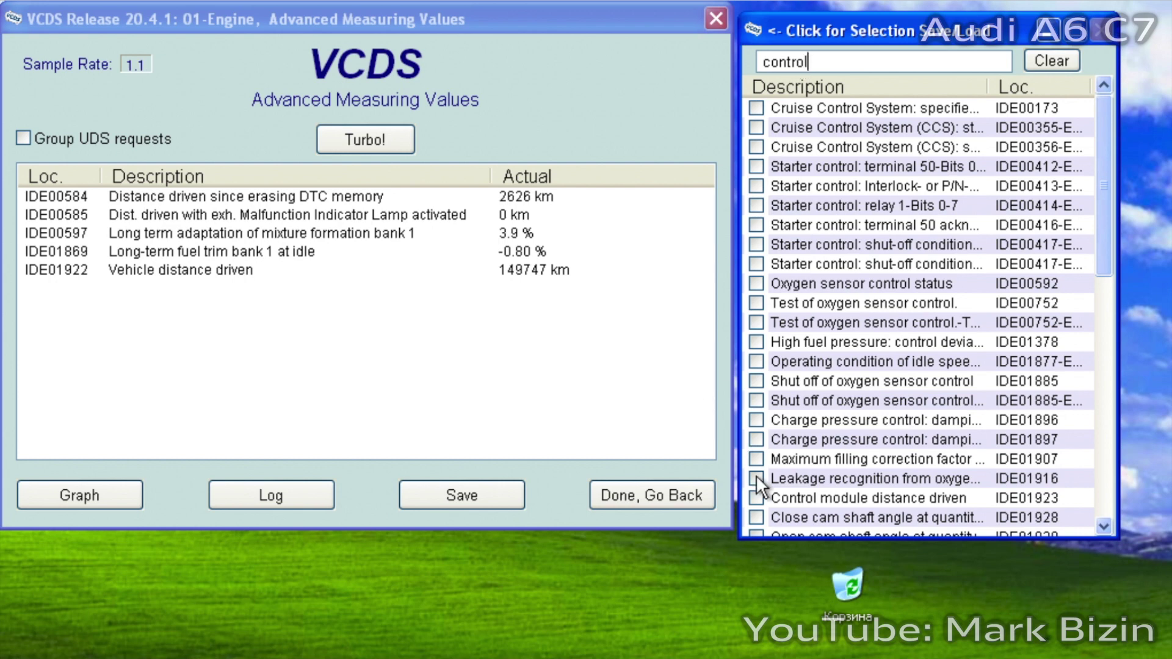
click(756, 498)
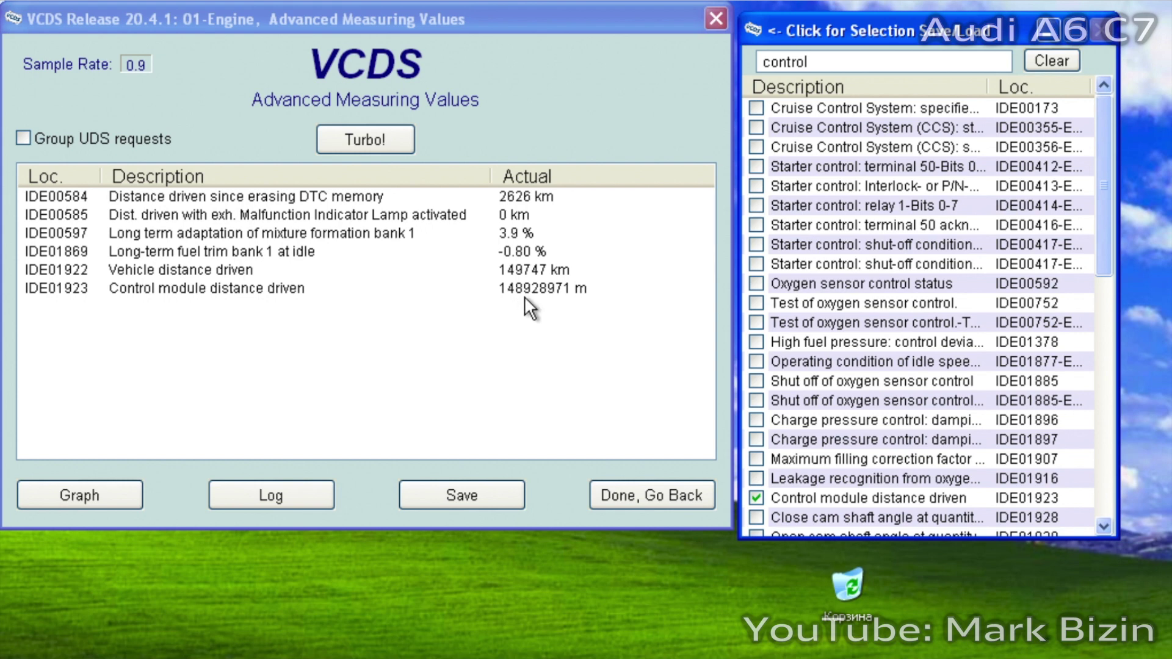
click(525, 295)
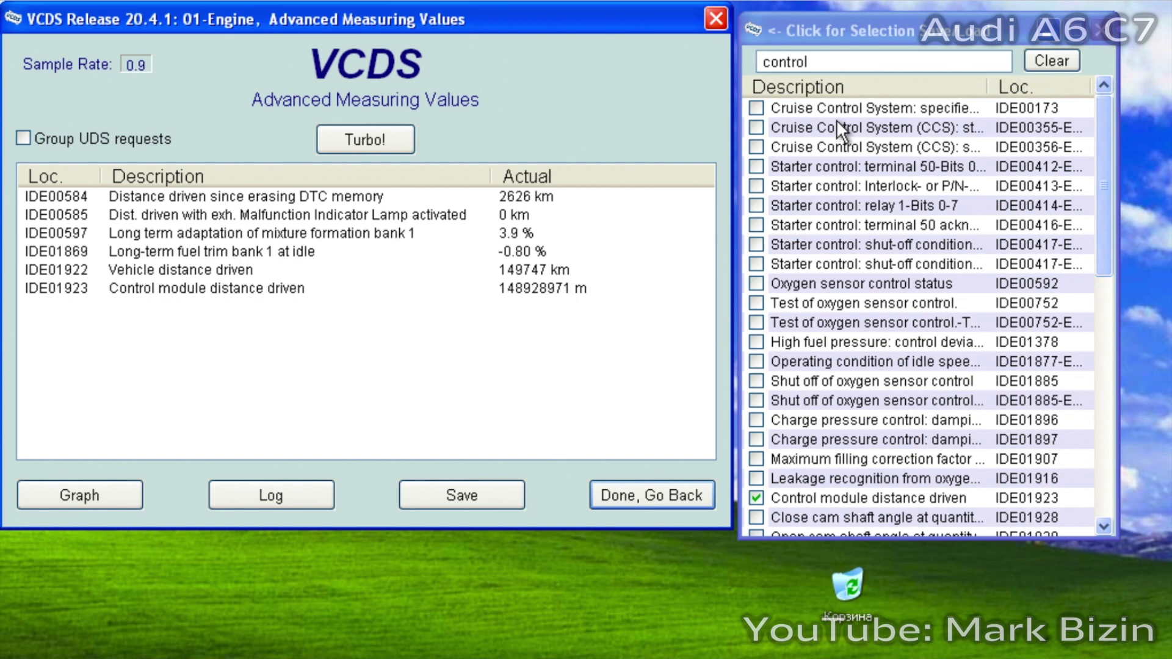
Filter the value list by "numb" and add the misfire counters for cylinders 1 to 4 (IDE01975 to IDE01978)
click(845, 64)
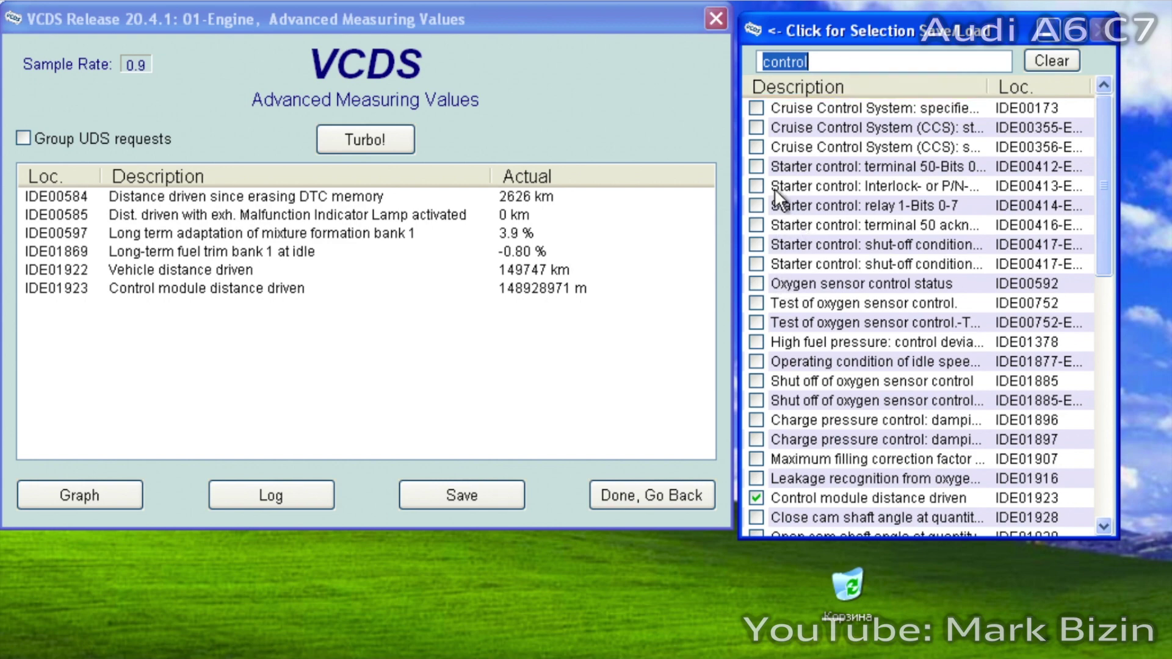
text(numb)
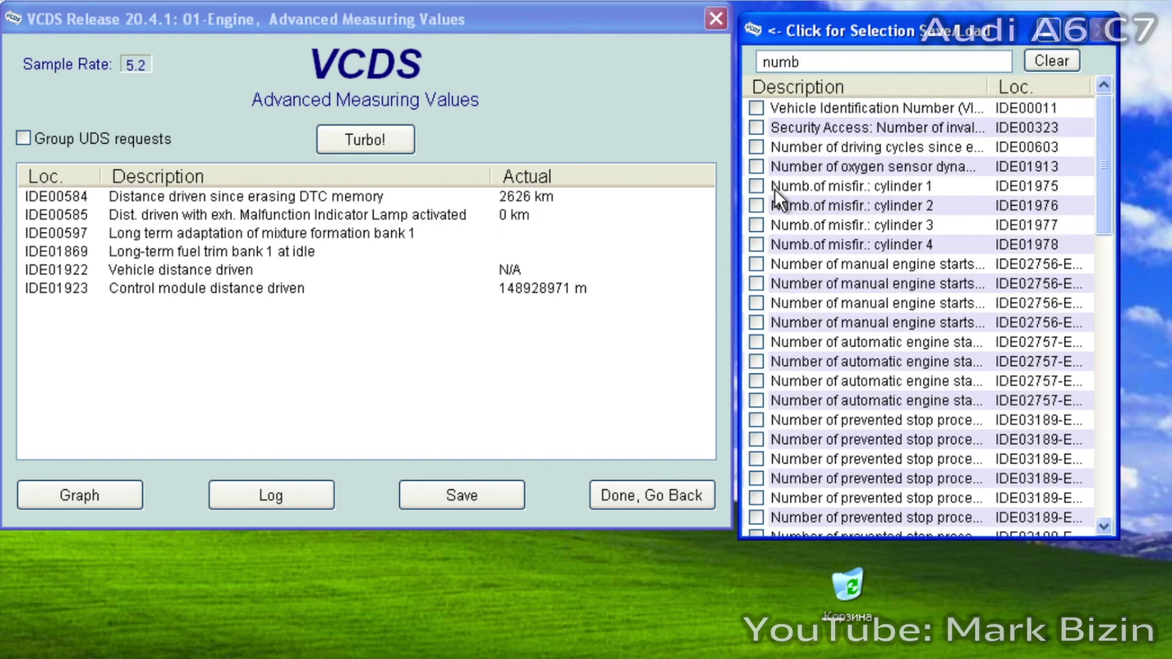
click(756, 186)
click(756, 206)
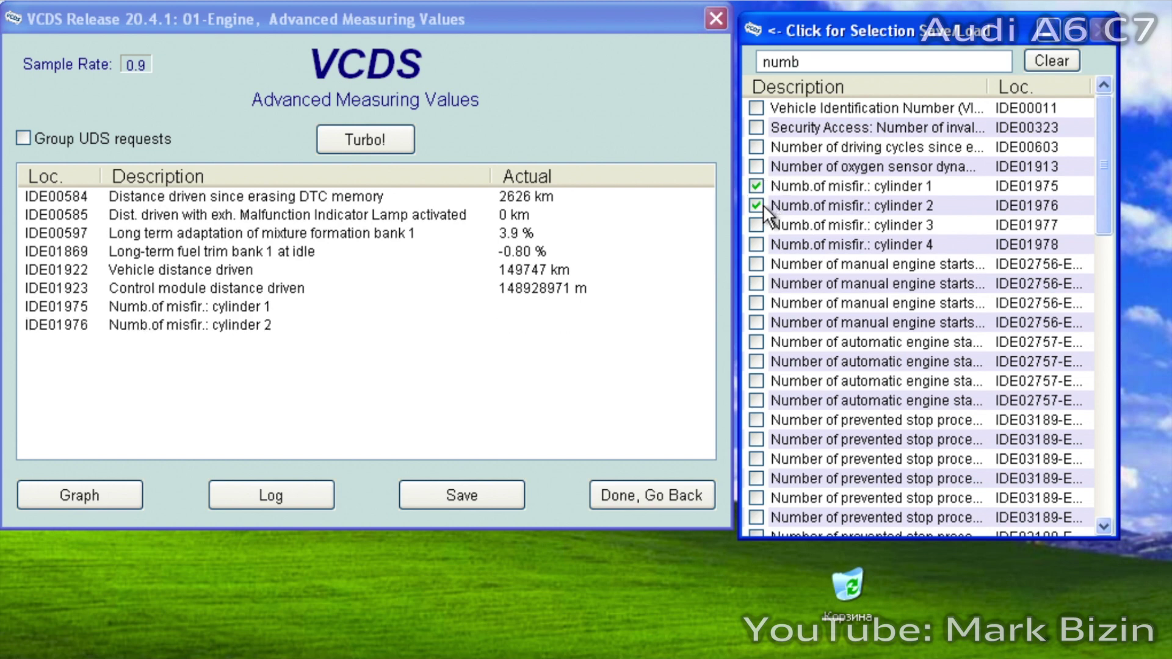
click(758, 211)
click(756, 225)
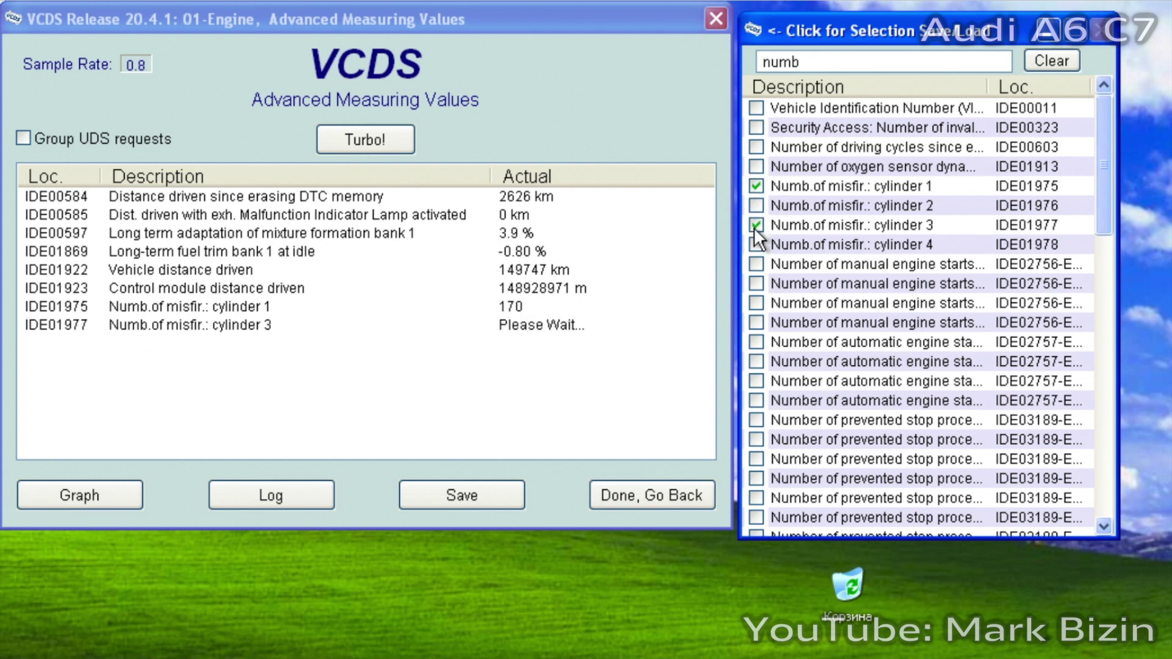
click(756, 205)
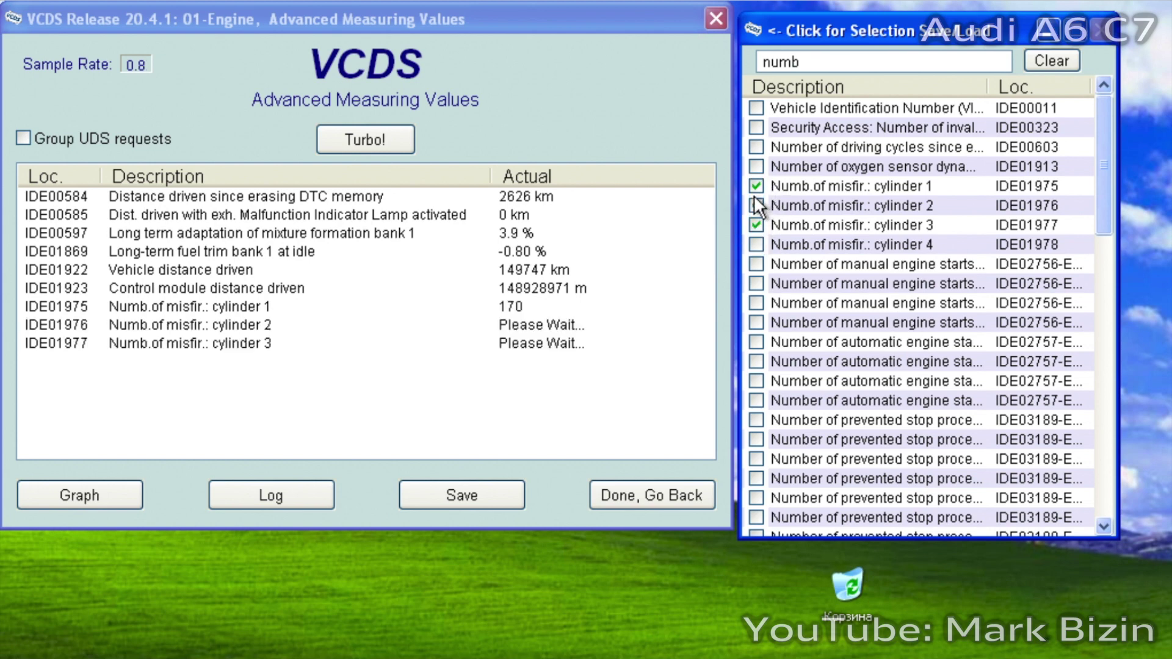
click(755, 242)
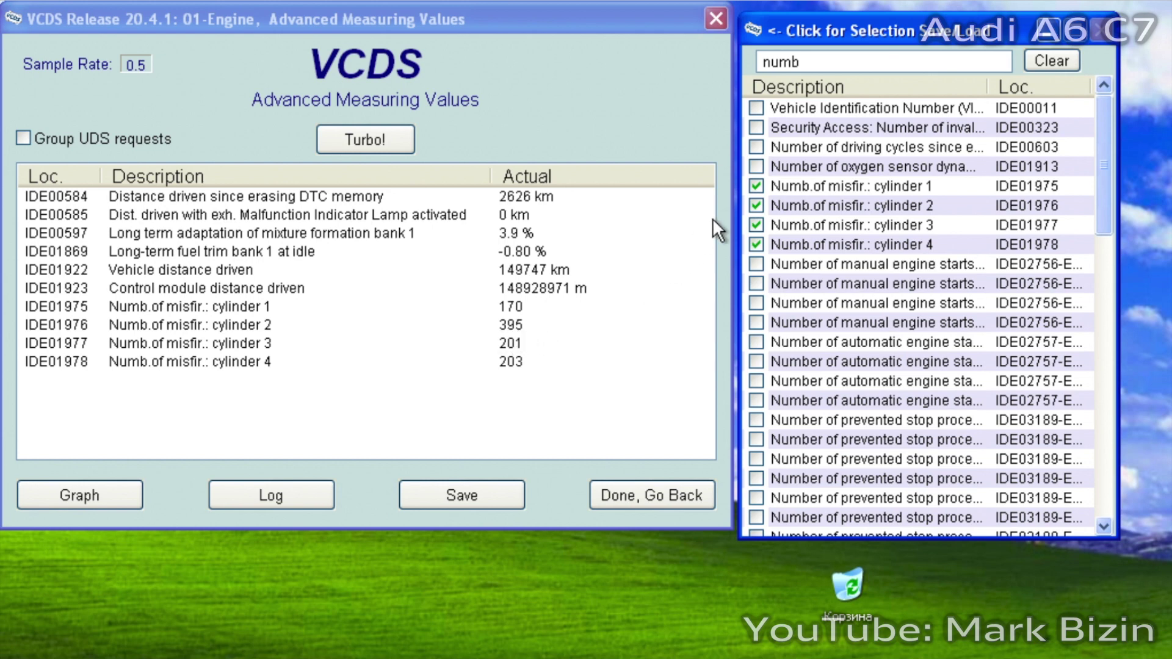
Remove the misfire counters of all four cylinders from the displayed measuring values
click(755, 202)
click(754, 221)
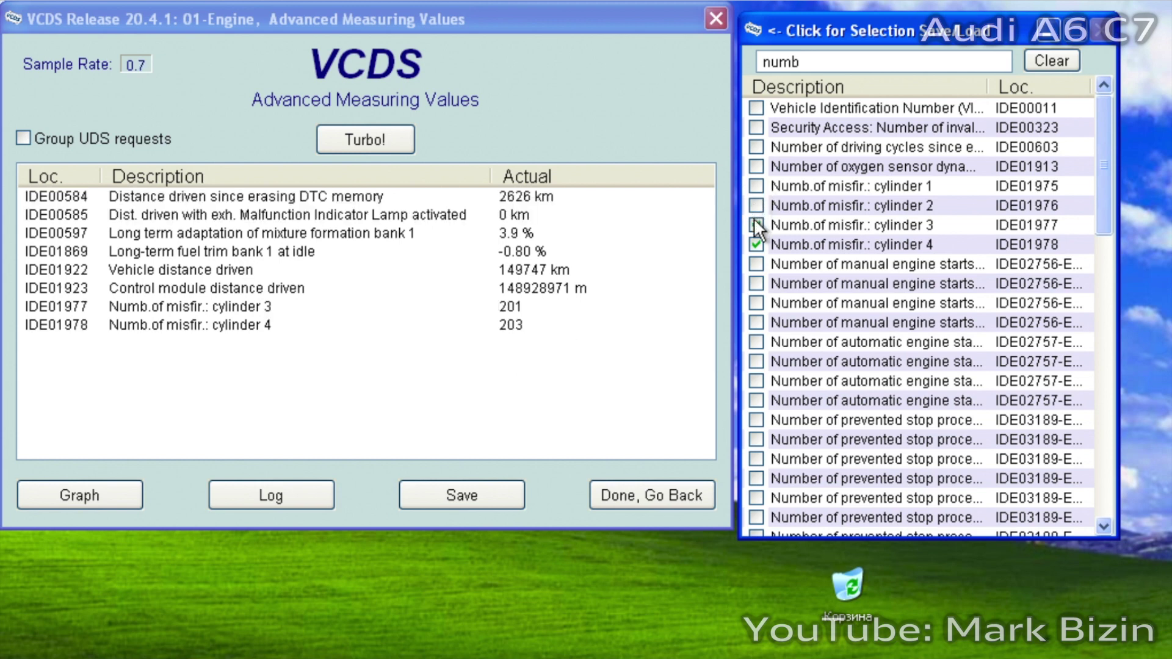
click(755, 242)
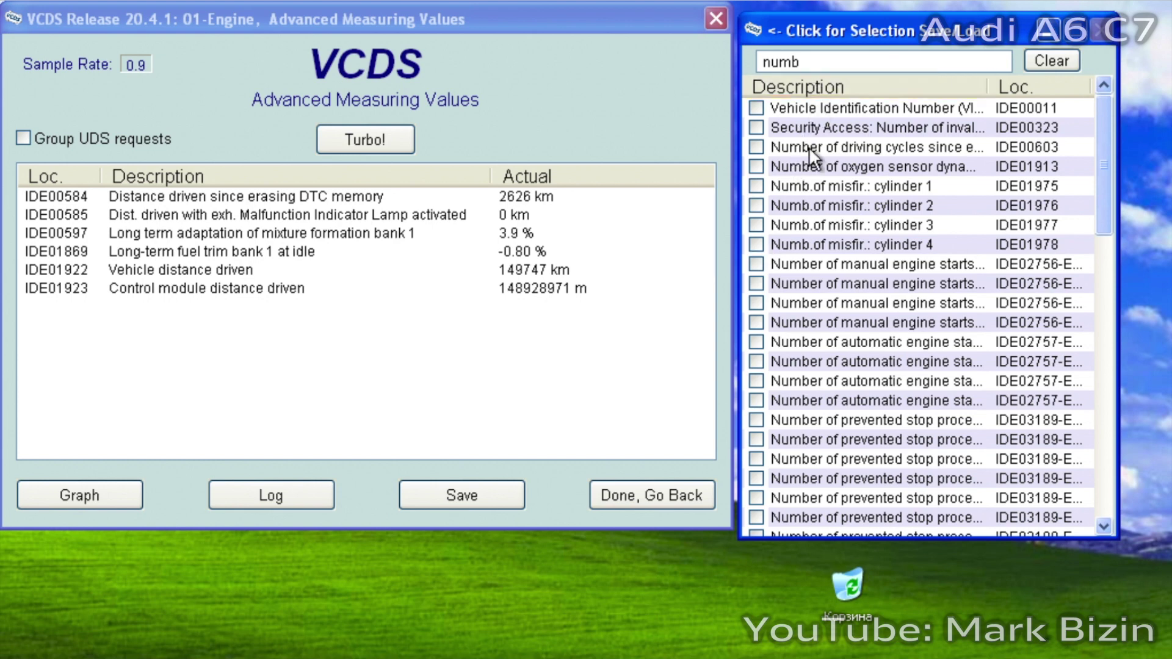
Filter the value list by "avs" and add AVS switch-over meter: total (IDE04635) to the measuring values
double_click(837, 61)
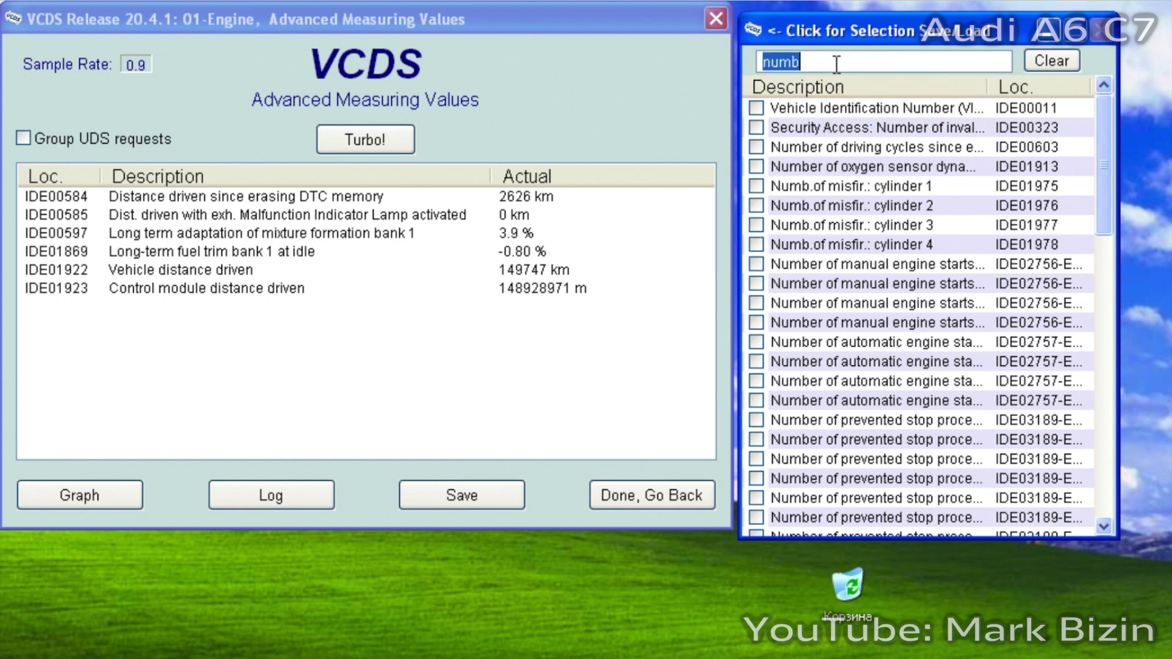
text(avs)
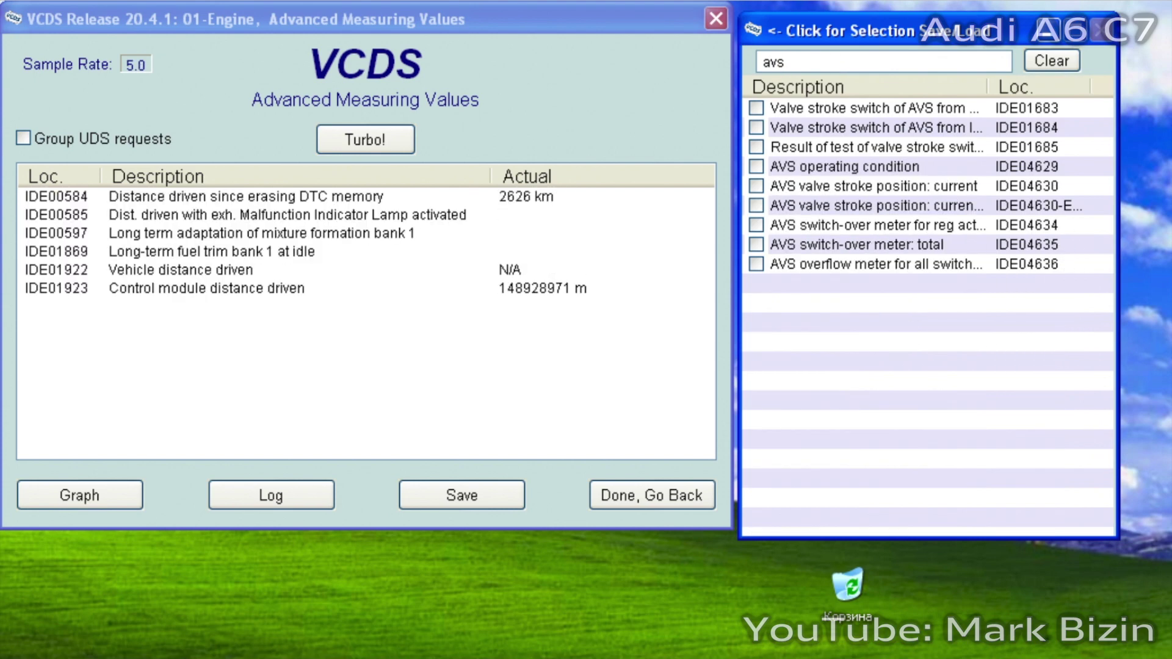
click(756, 245)
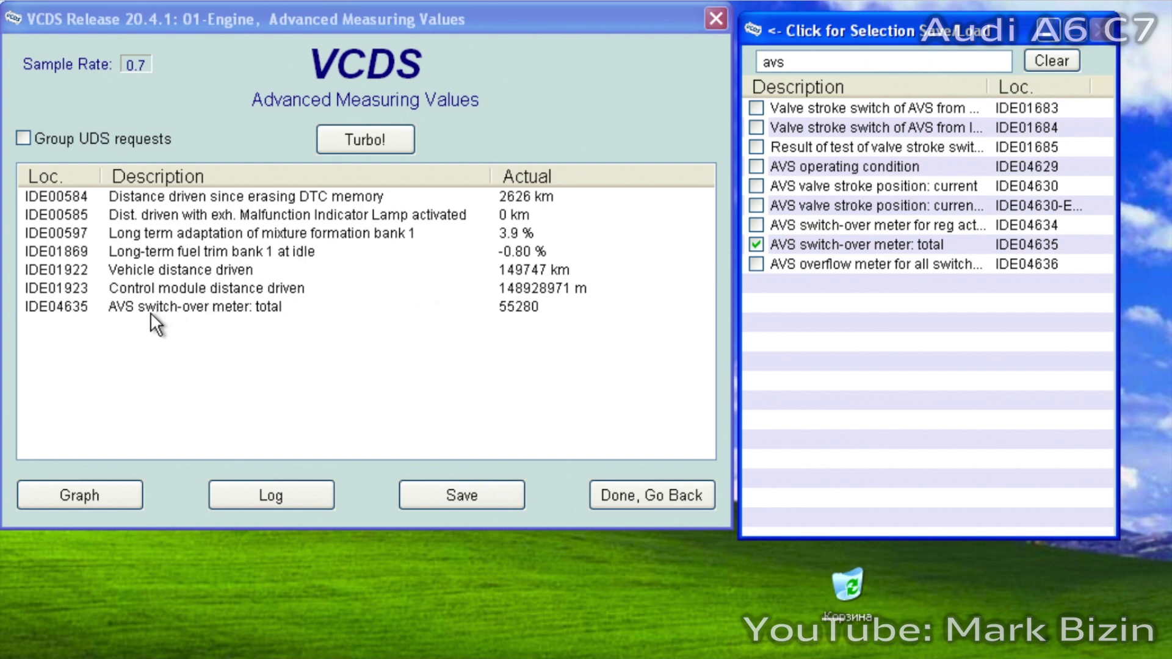
click(528, 313)
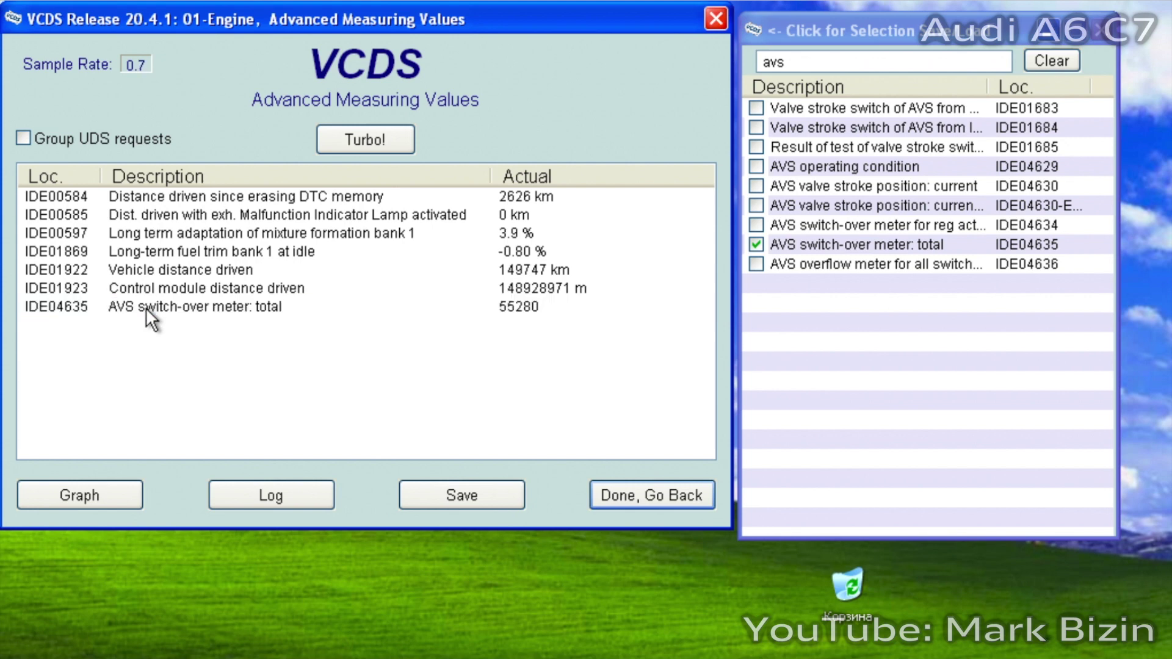
click(145, 308)
click(504, 304)
Leave the advanced measuring values and close the engine controller to return to the control module selection
click(687, 500)
click(407, 506)
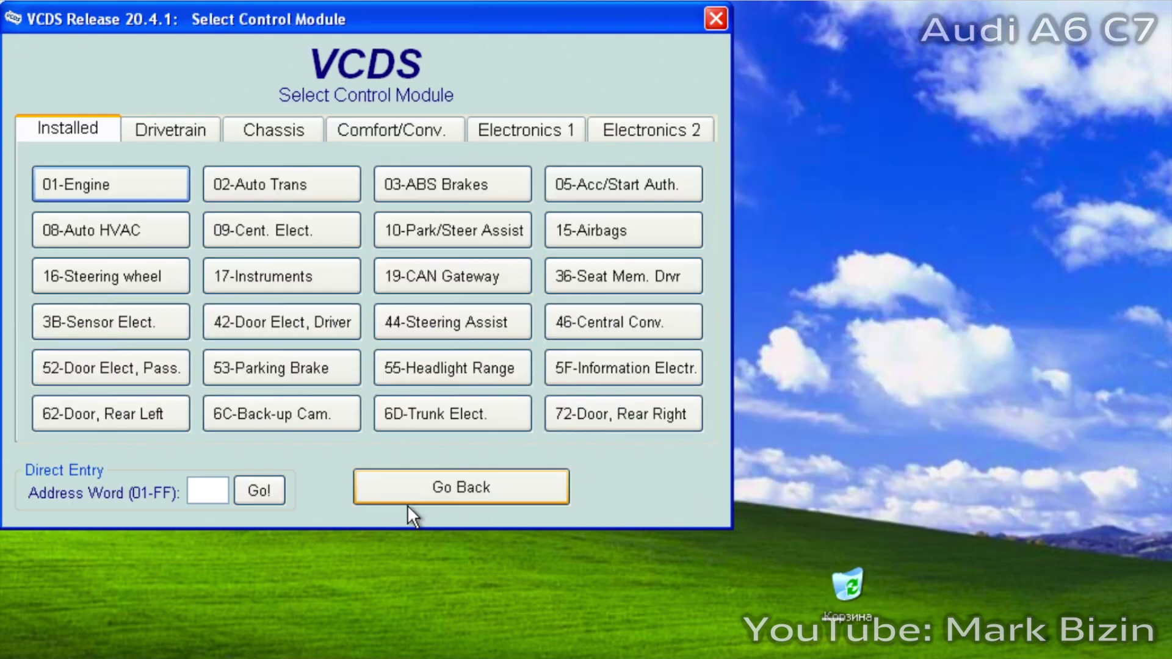
Open the advanced measuring values of 02-Auto Trans, filter the list by "dist" and add Distance (IDE00301)
click(276, 186)
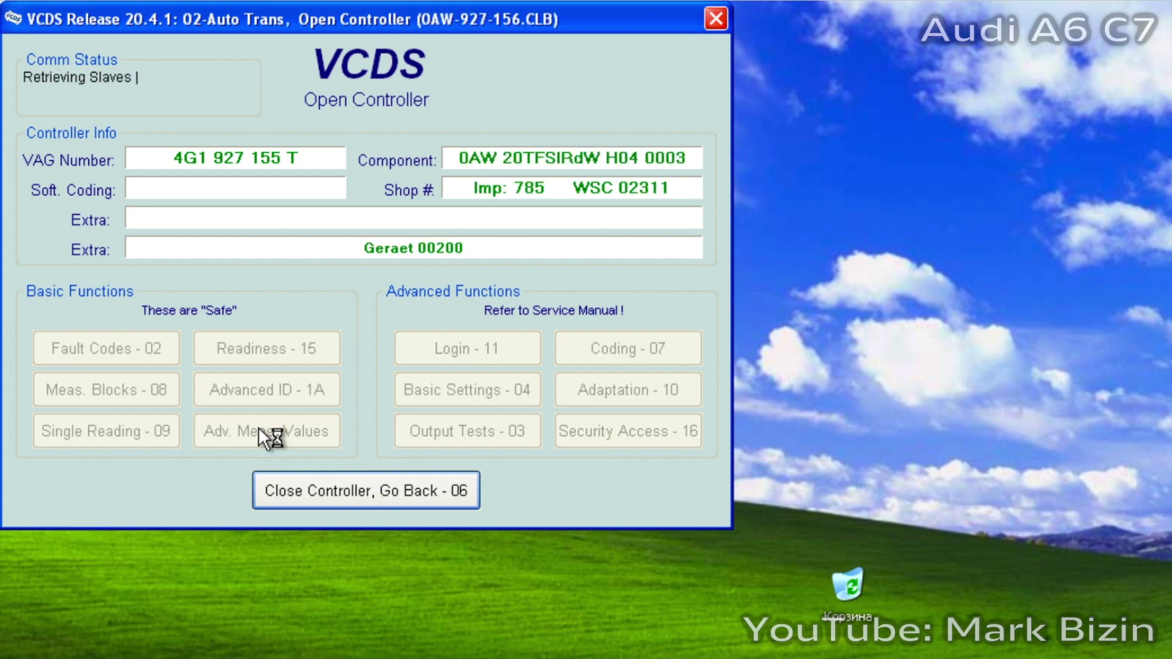
click(284, 431)
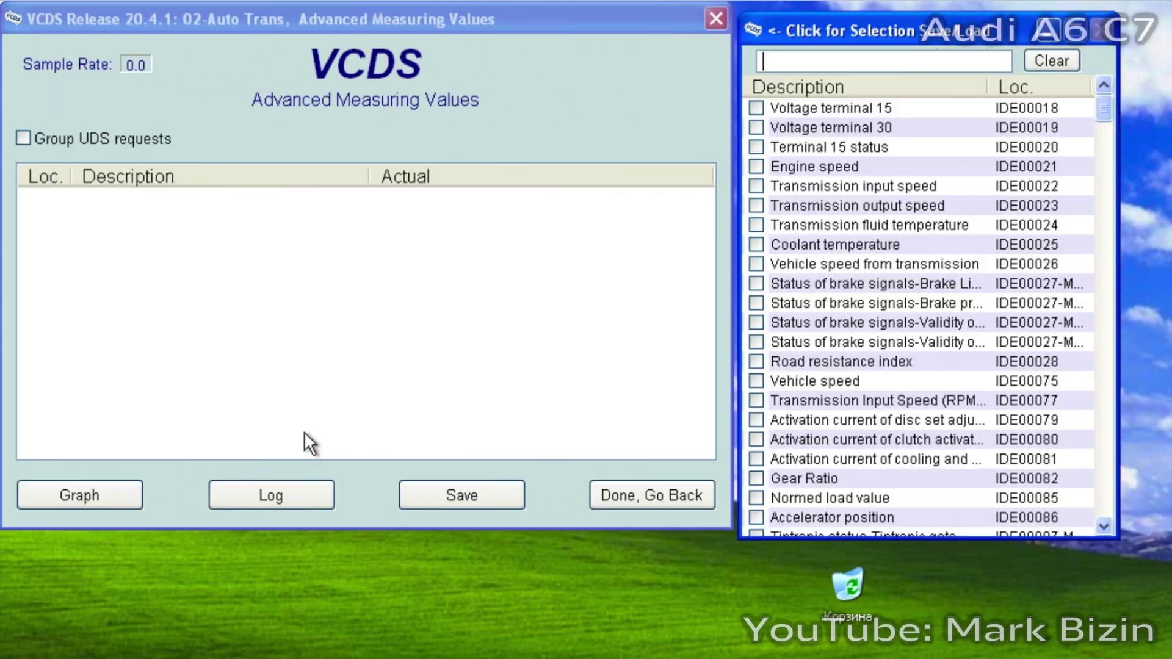
click(821, 60)
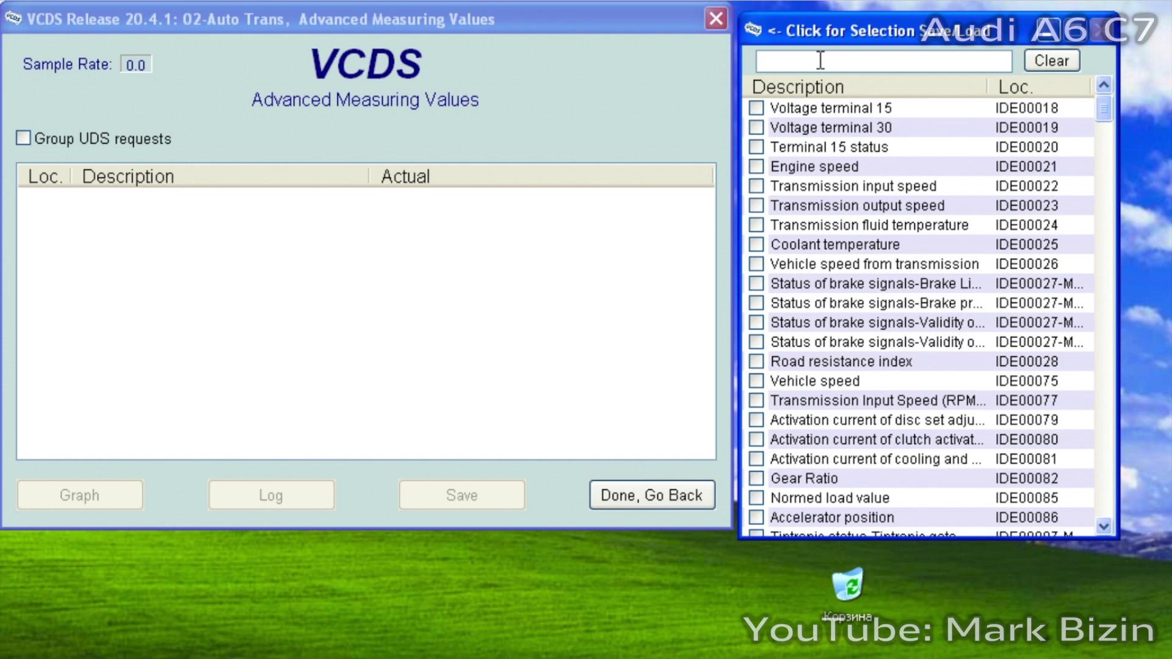
text(dis)
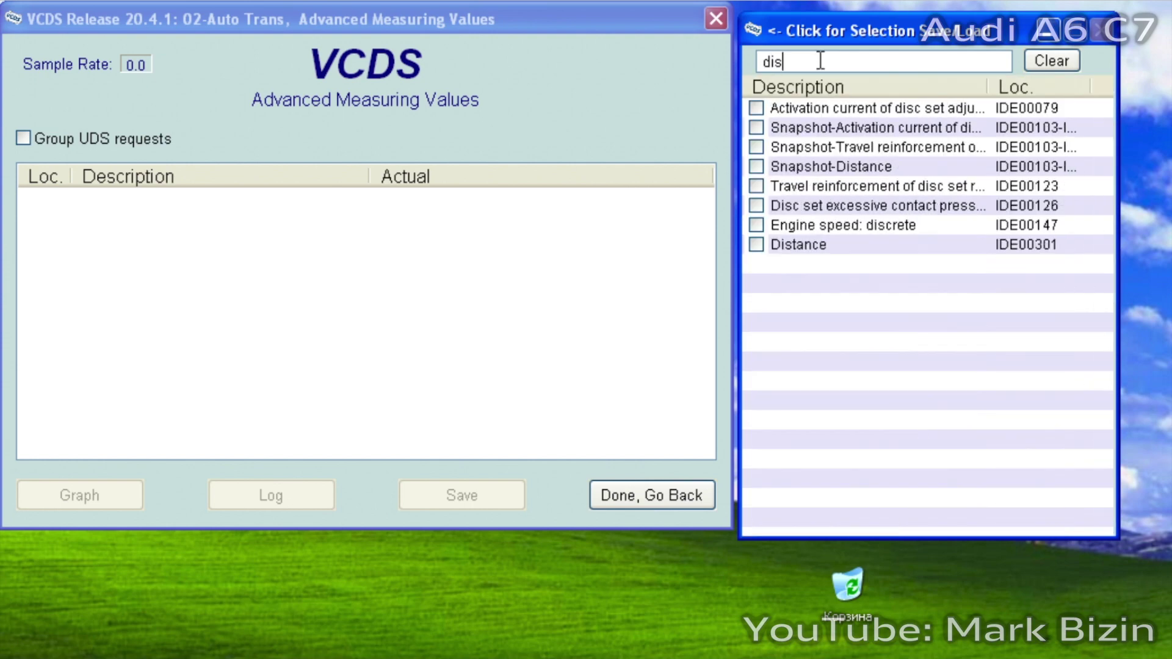
text(t)
click(756, 127)
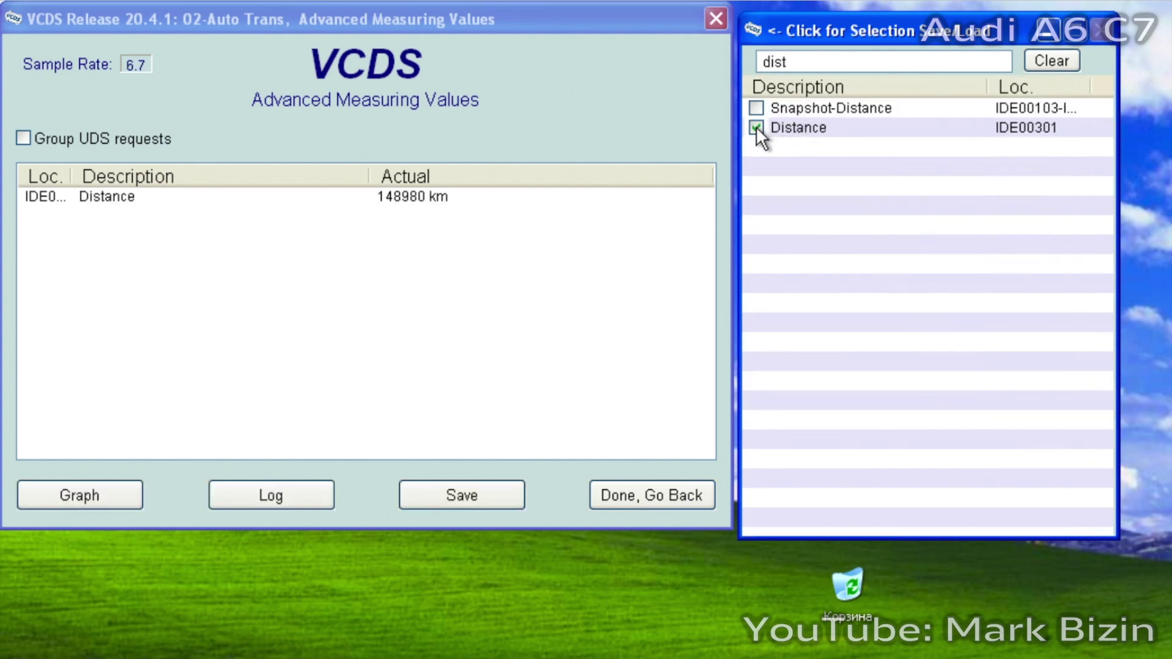
click(404, 203)
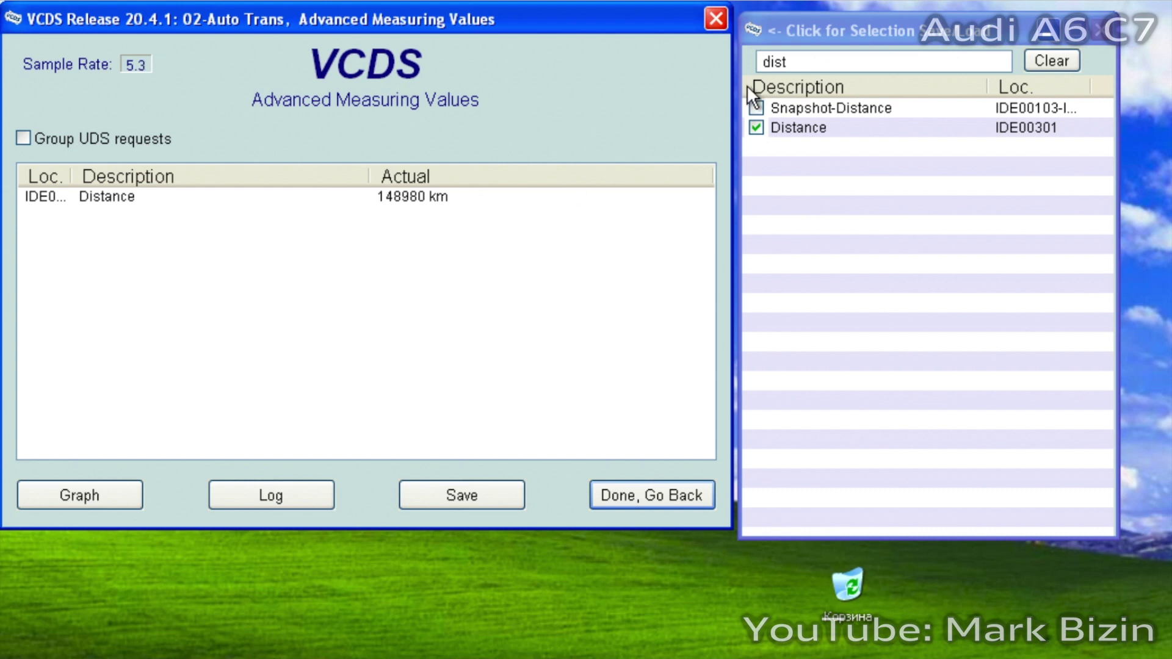
Filter the value list by "tota" and add Total driving time (IDE00138) to the measuring values
double_click(790, 63)
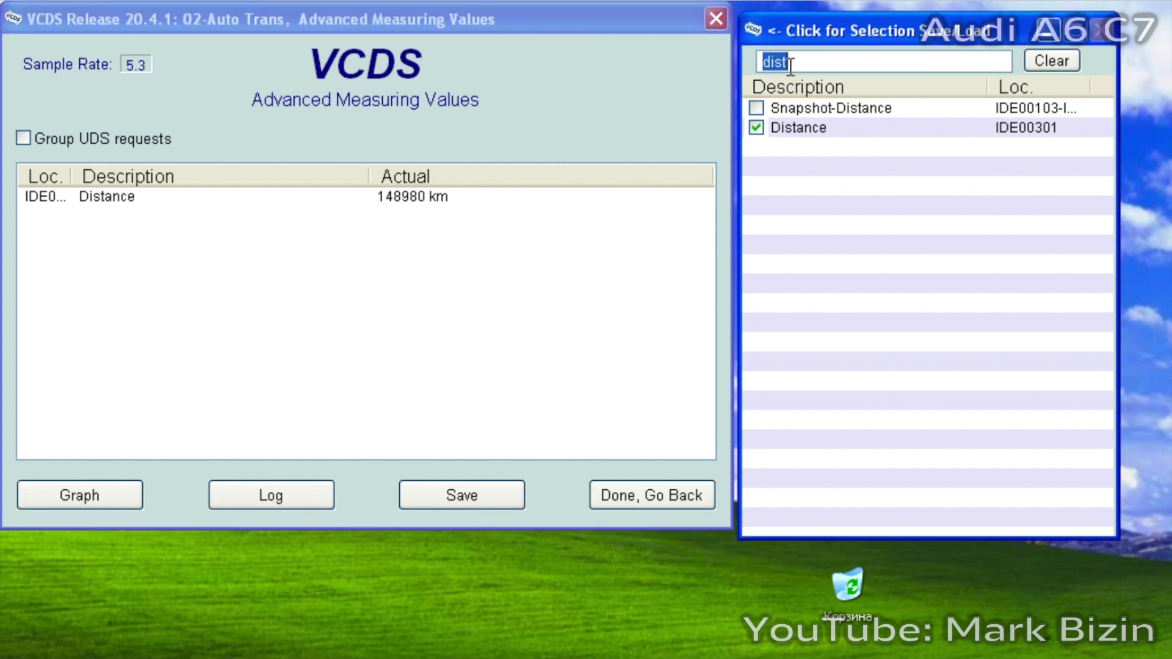
text(tota)
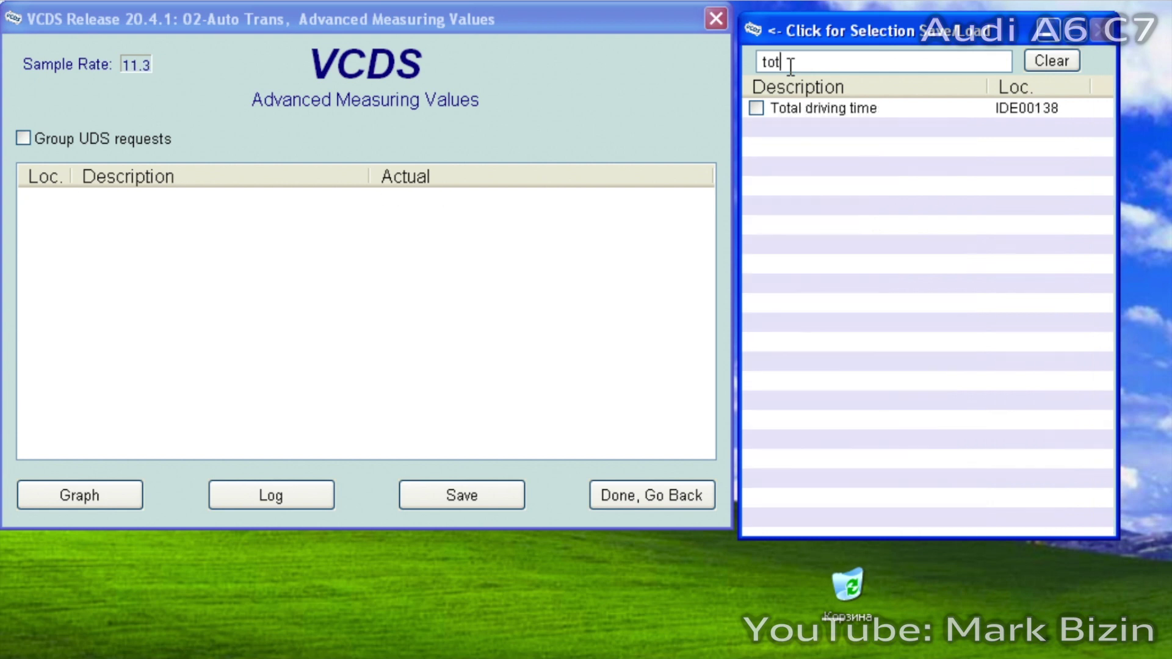
click(756, 108)
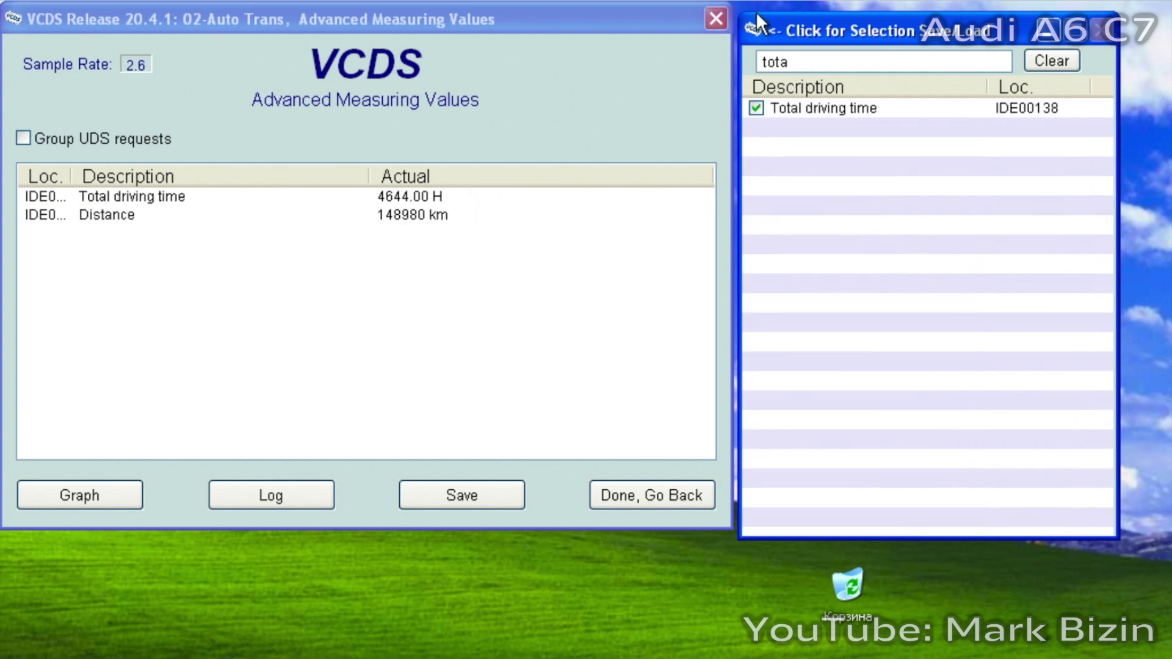
Filter the value list by "spor" and add Sport driving time portion (IDE00140) to the measuring values
click(810, 61)
double_click(809, 61)
text(spor)
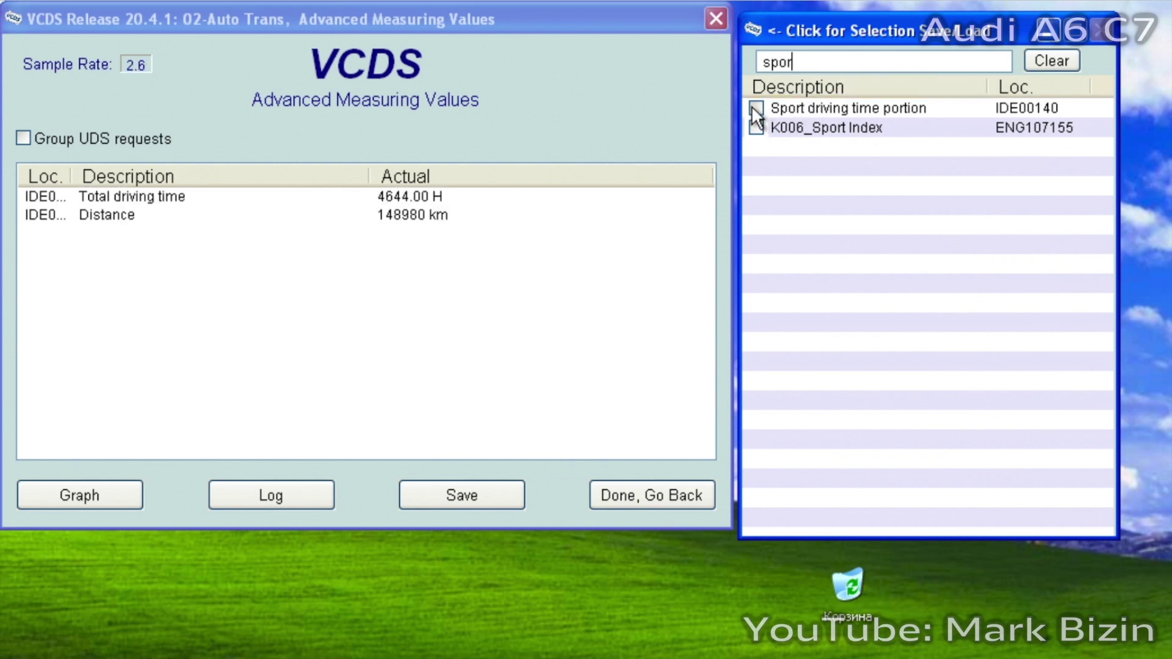
click(757, 108)
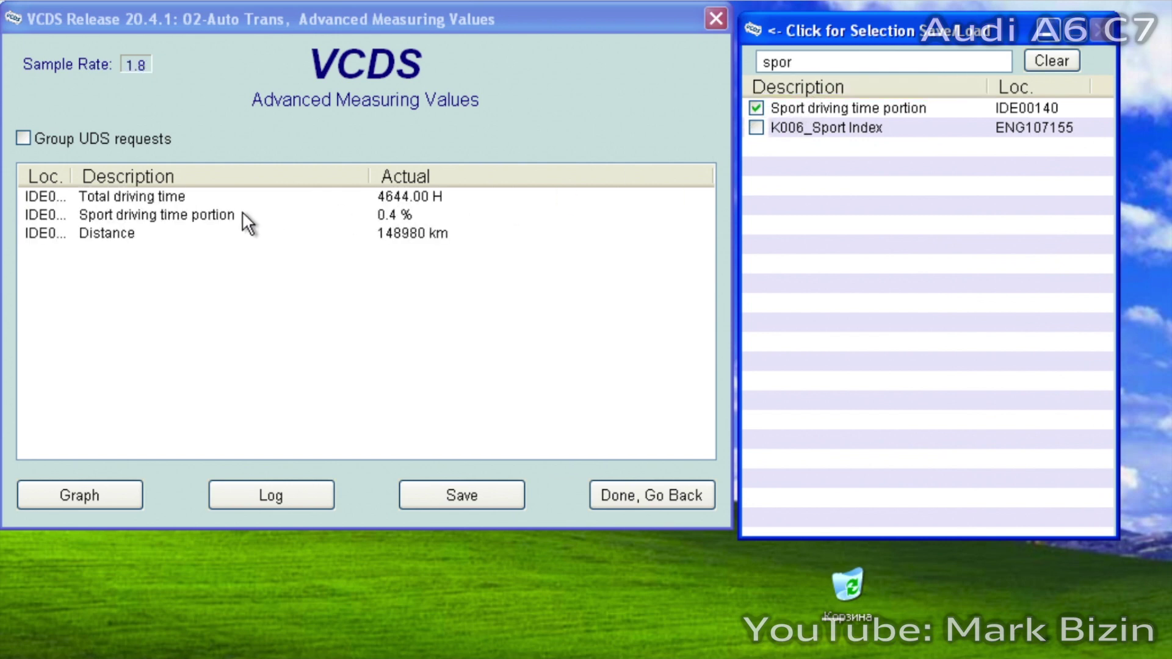
click(390, 213)
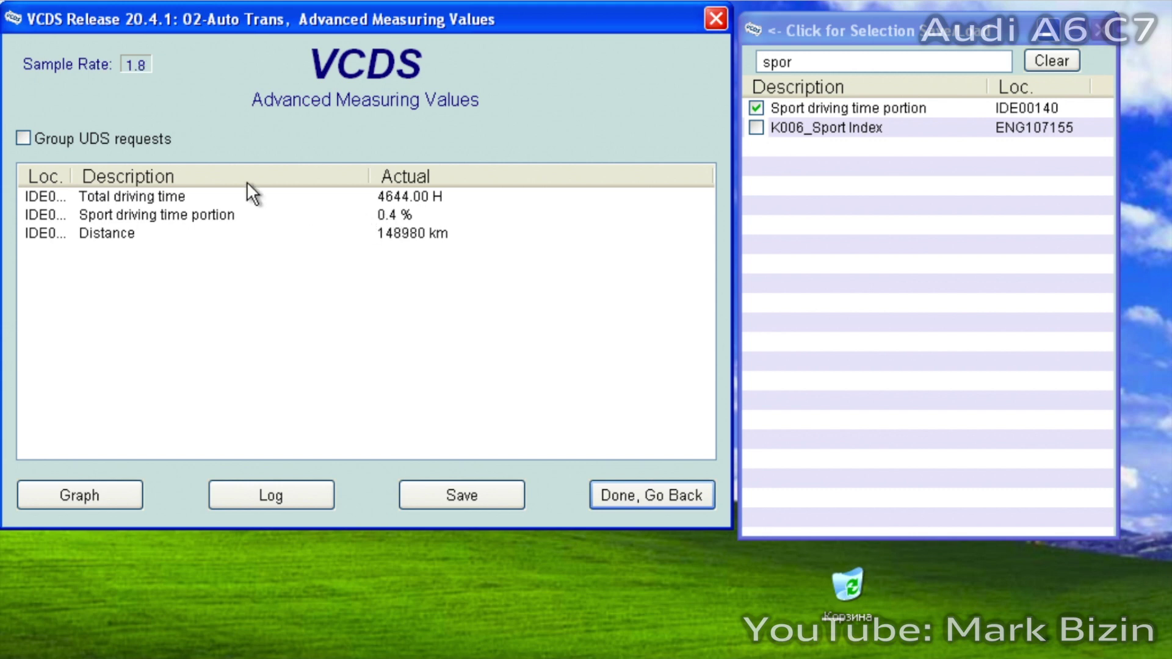
click(168, 218)
click(394, 218)
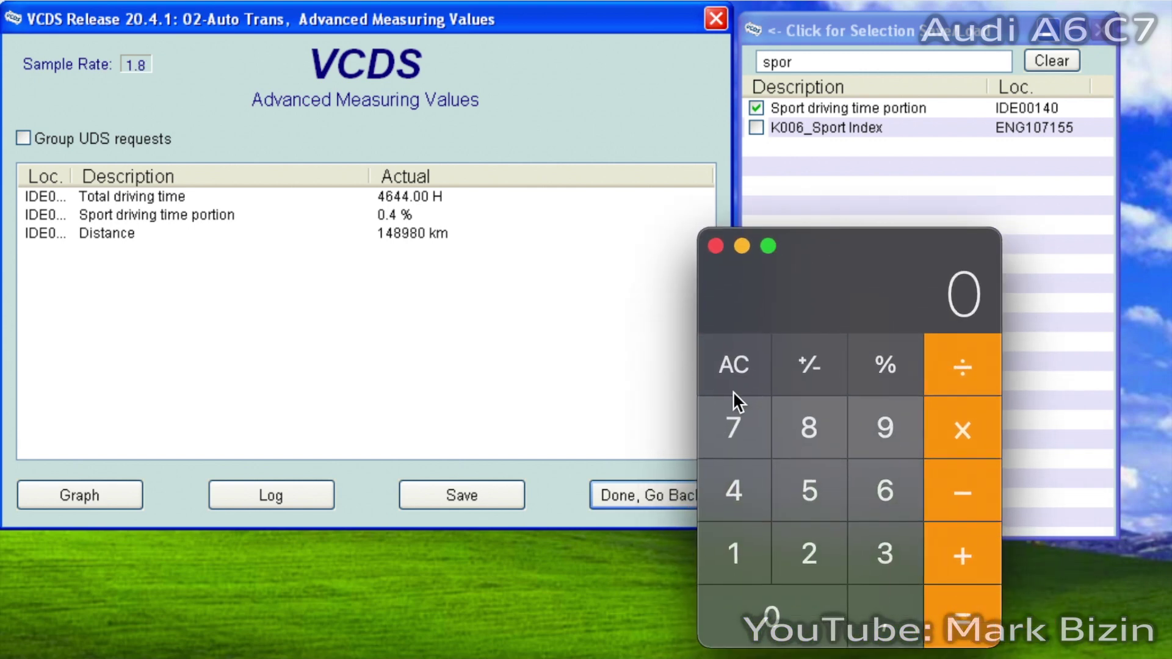
Estimate the mileage in the Calculator by multiplying the 4644 driving hours by 30, and quit the Calculator
click(734, 478)
click(851, 485)
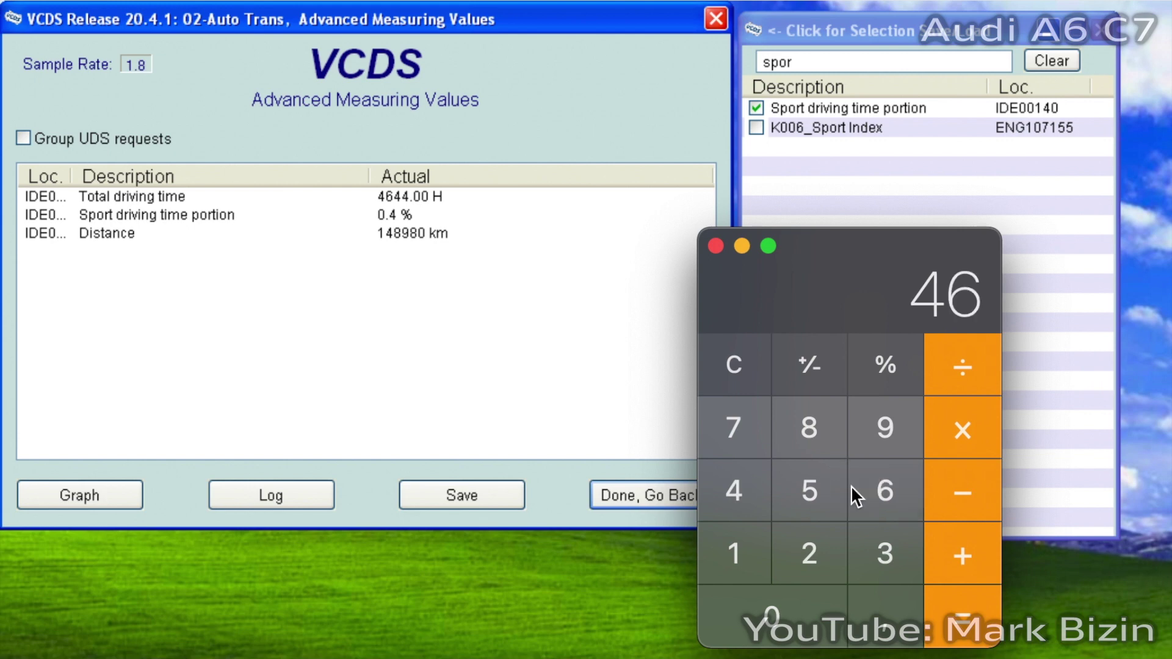
click(749, 485)
click(748, 486)
click(964, 422)
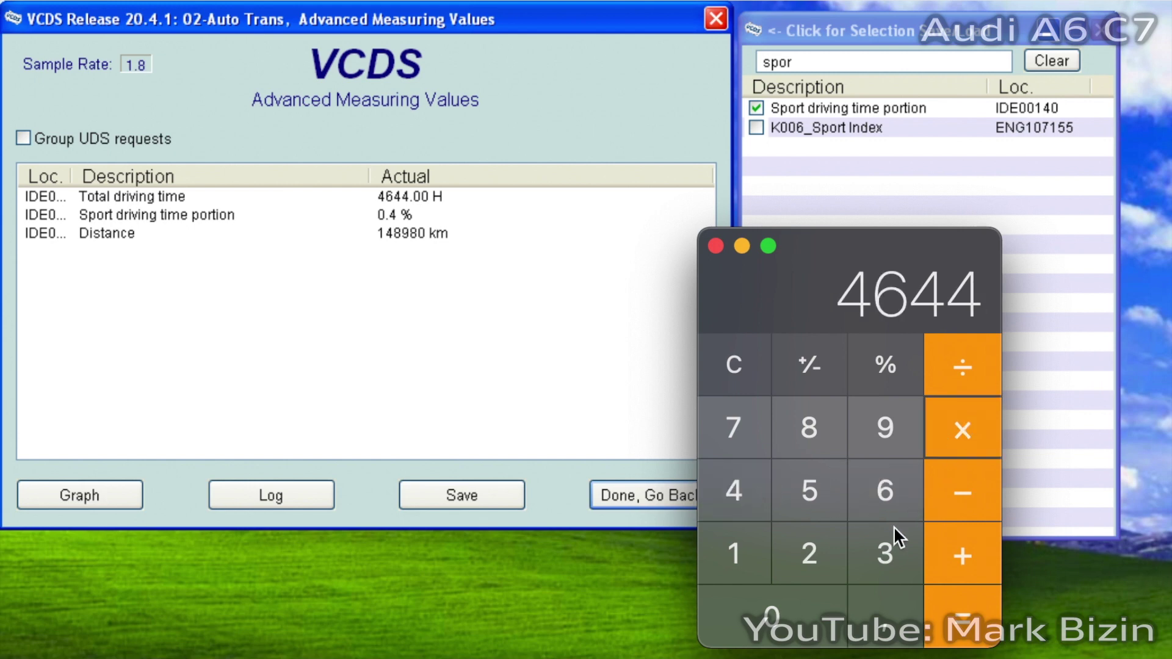
click(889, 532)
click(795, 600)
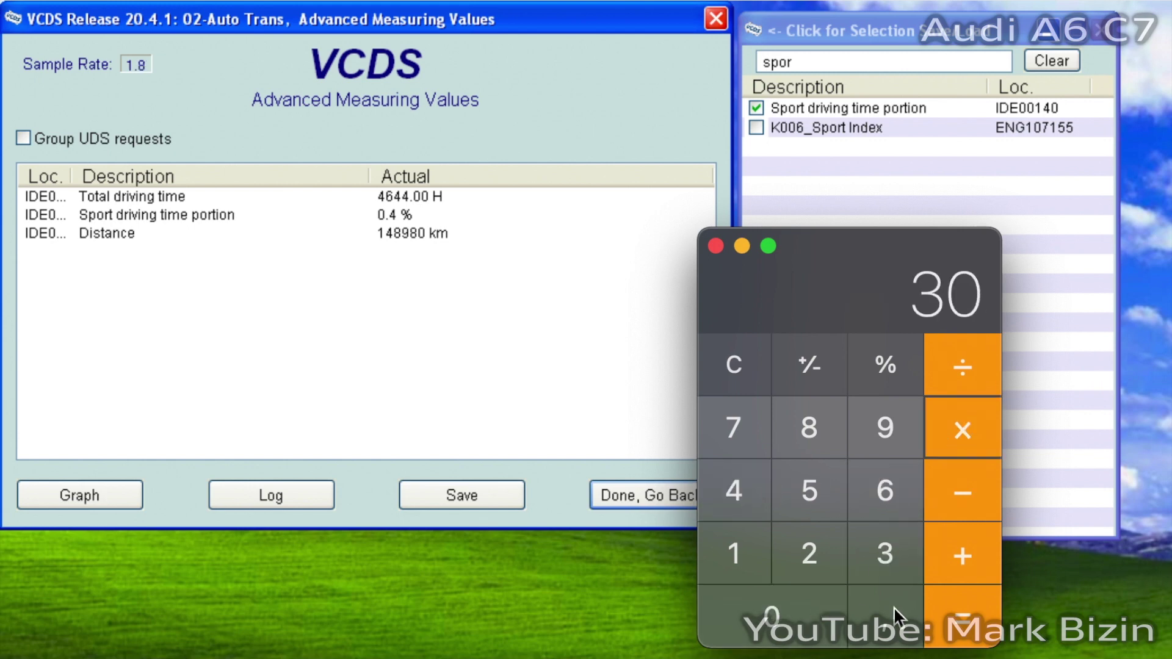
click(928, 610)
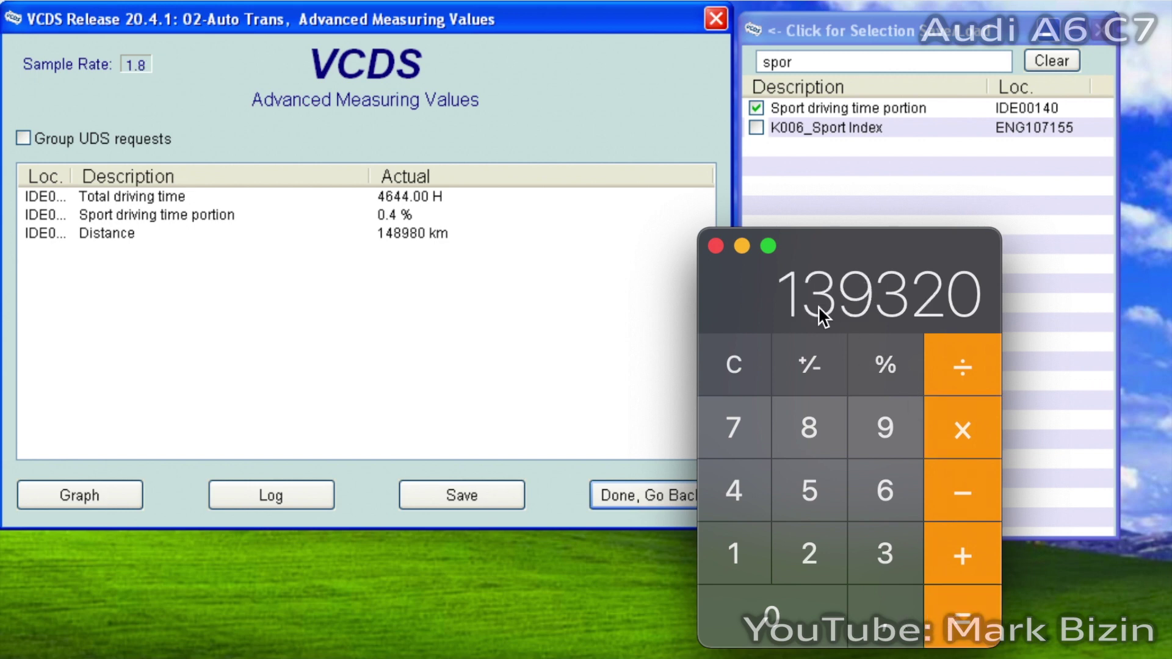
drag(818, 303, 808, 308)
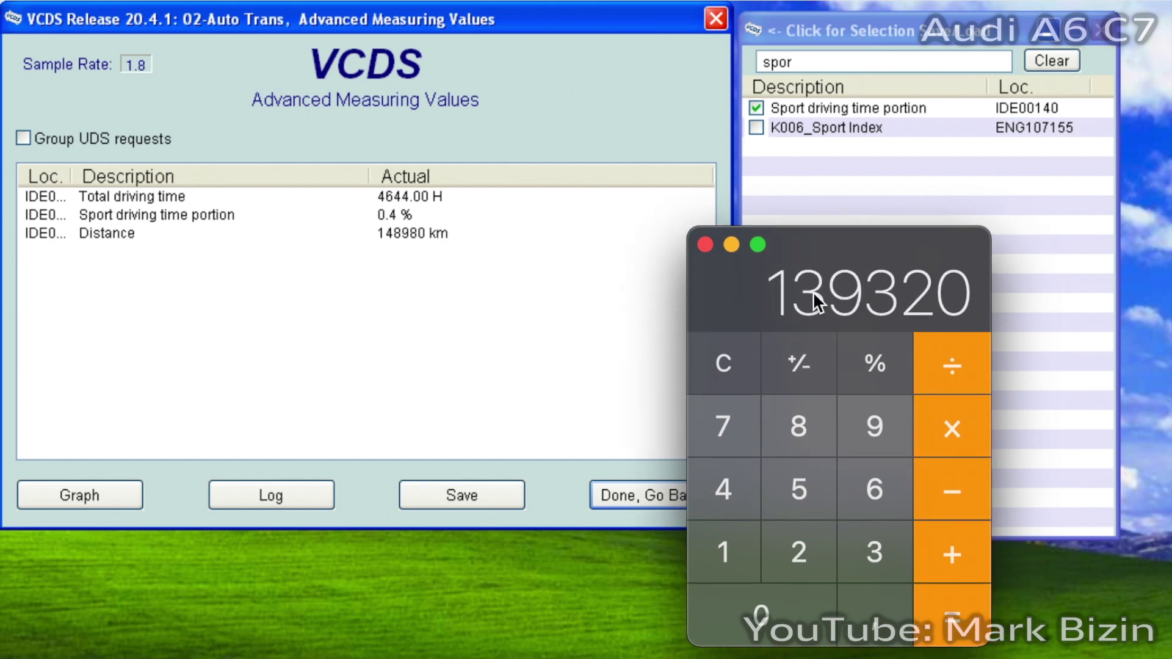
click(815, 251)
key(super+q)
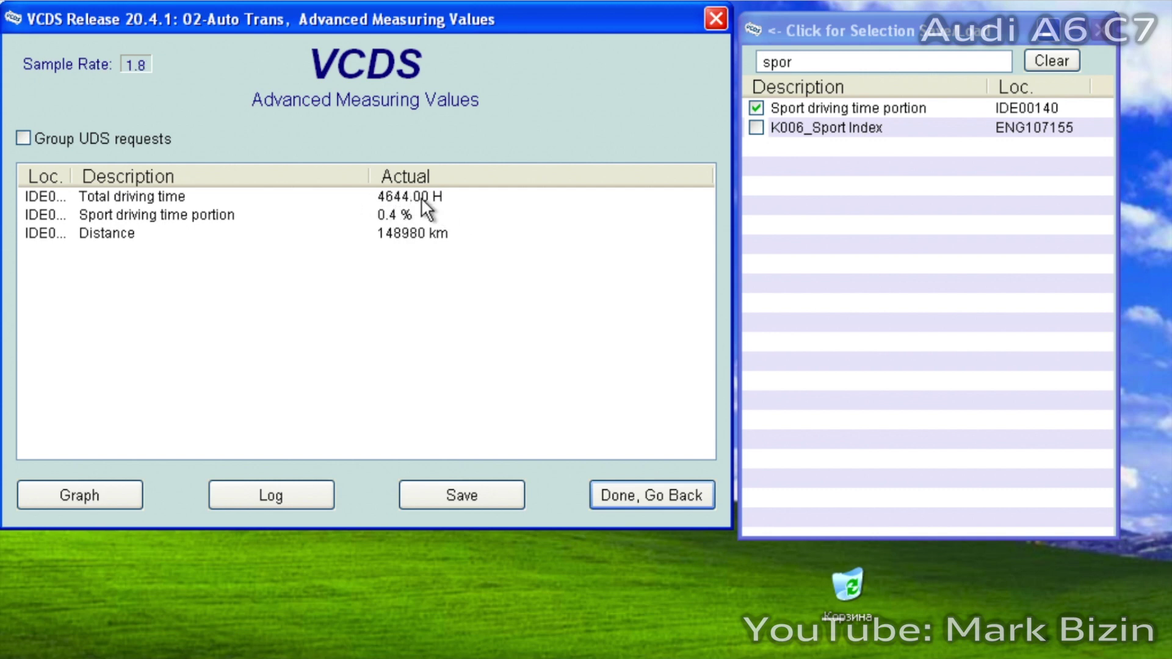
Close the transmission controller and open the 05-Acc/Start Auth. control module
click(641, 492)
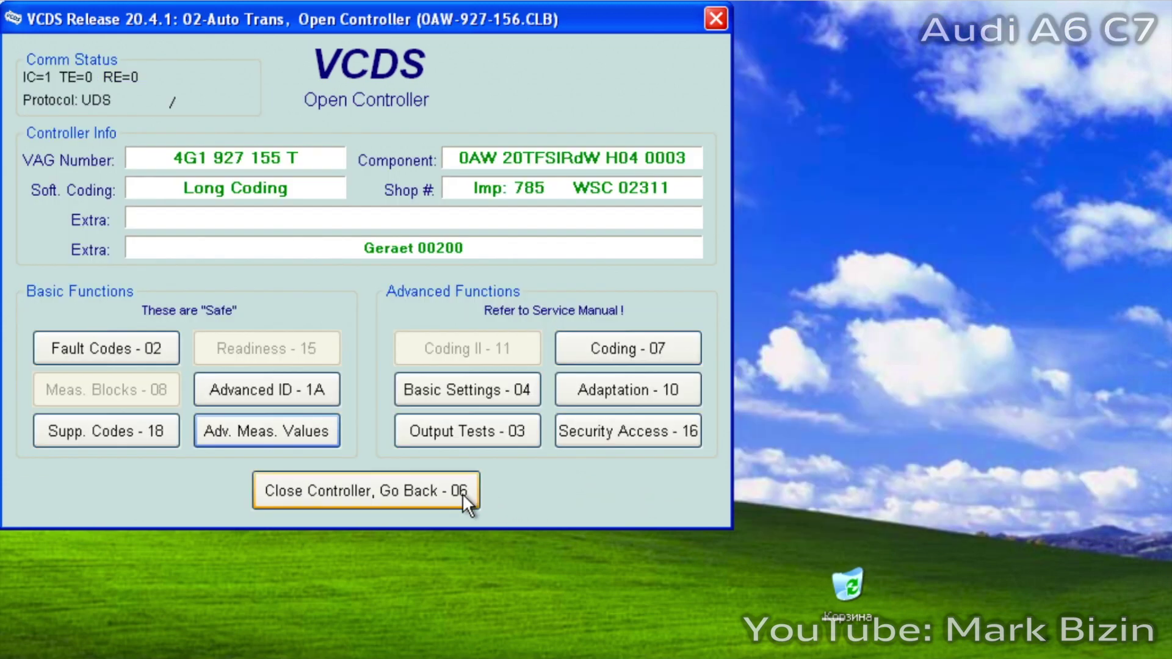
click(449, 492)
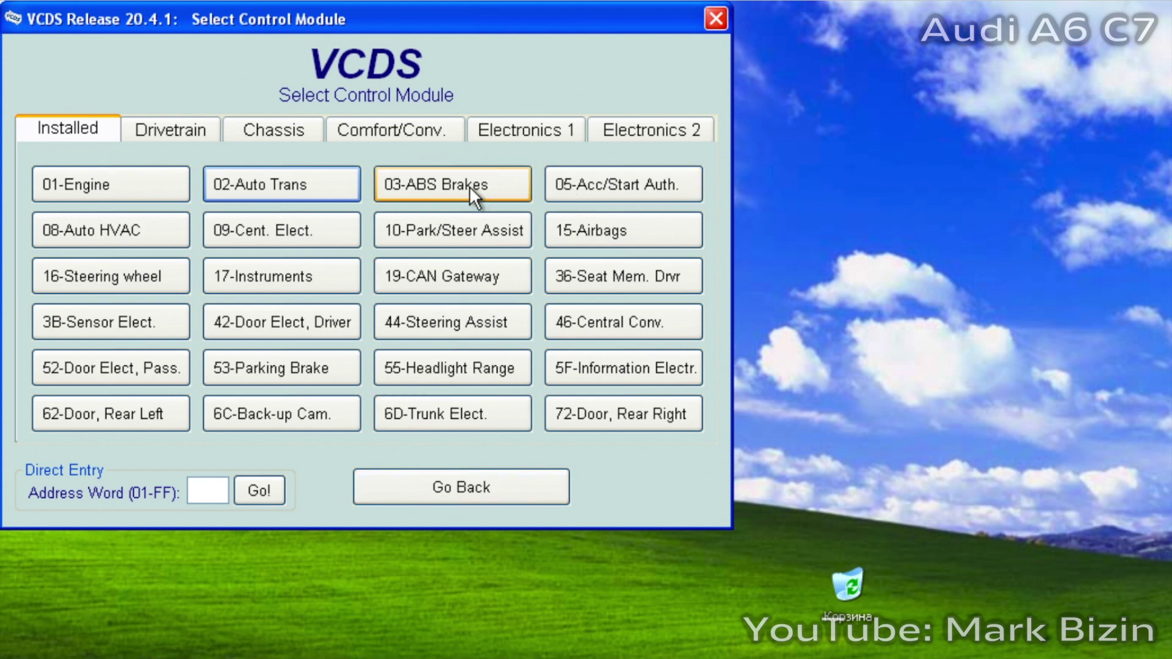
click(609, 176)
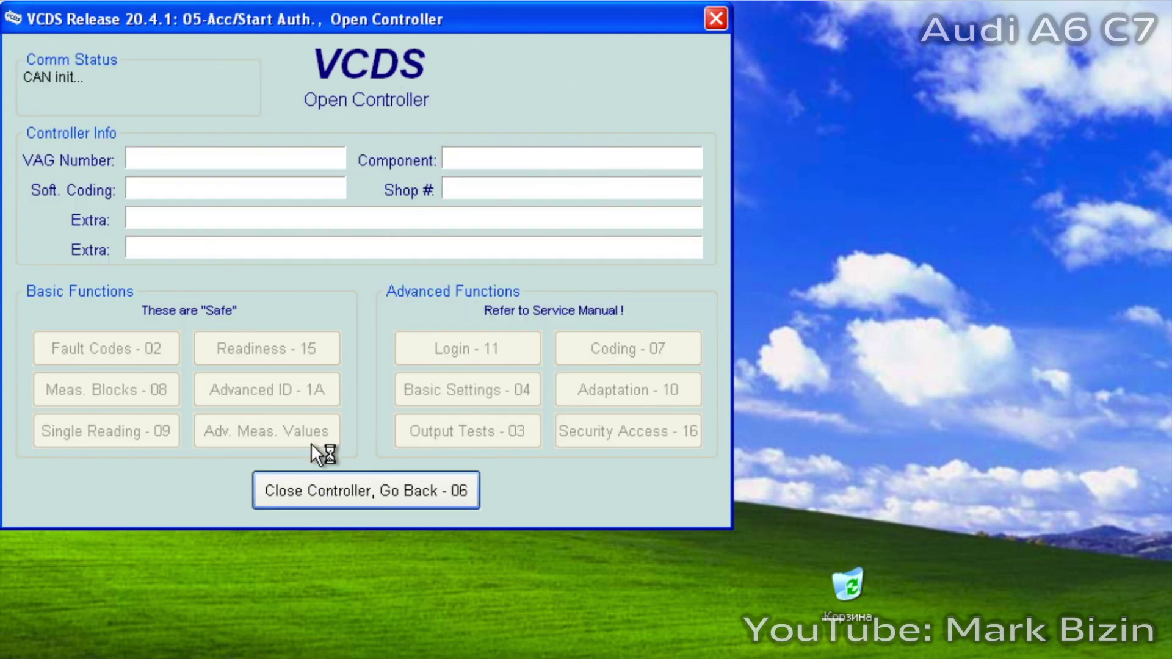
Read measuring block group 030 for the mileage and close the 05-Acc/Start Auth. controller
click(135, 391)
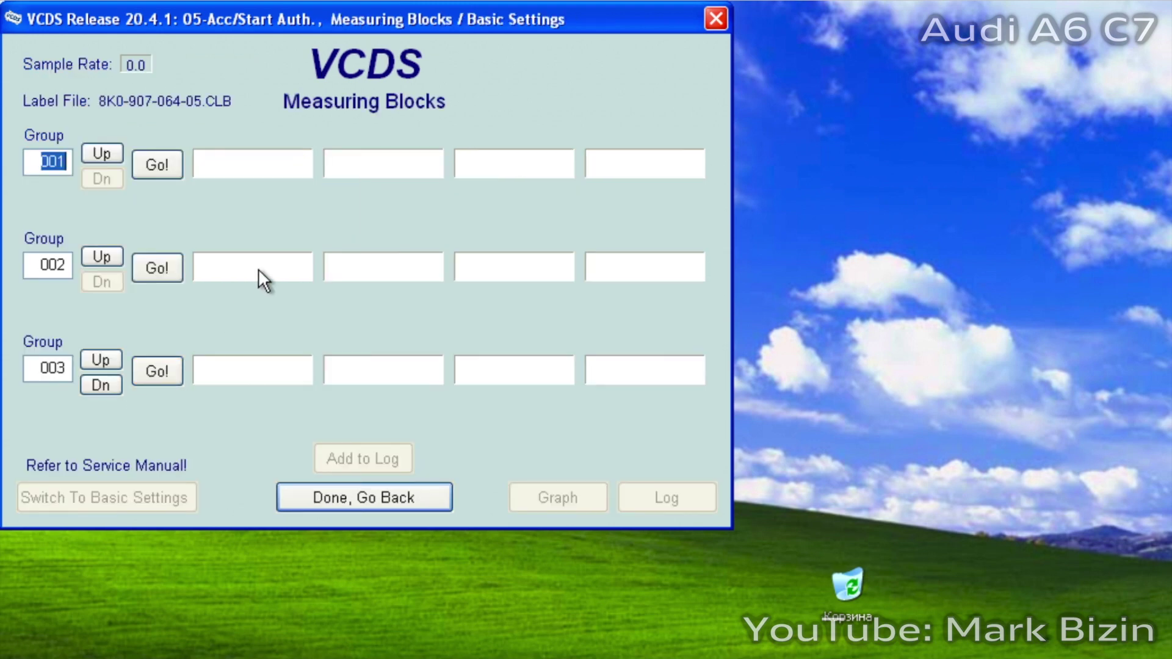
text(030)
key(Return)
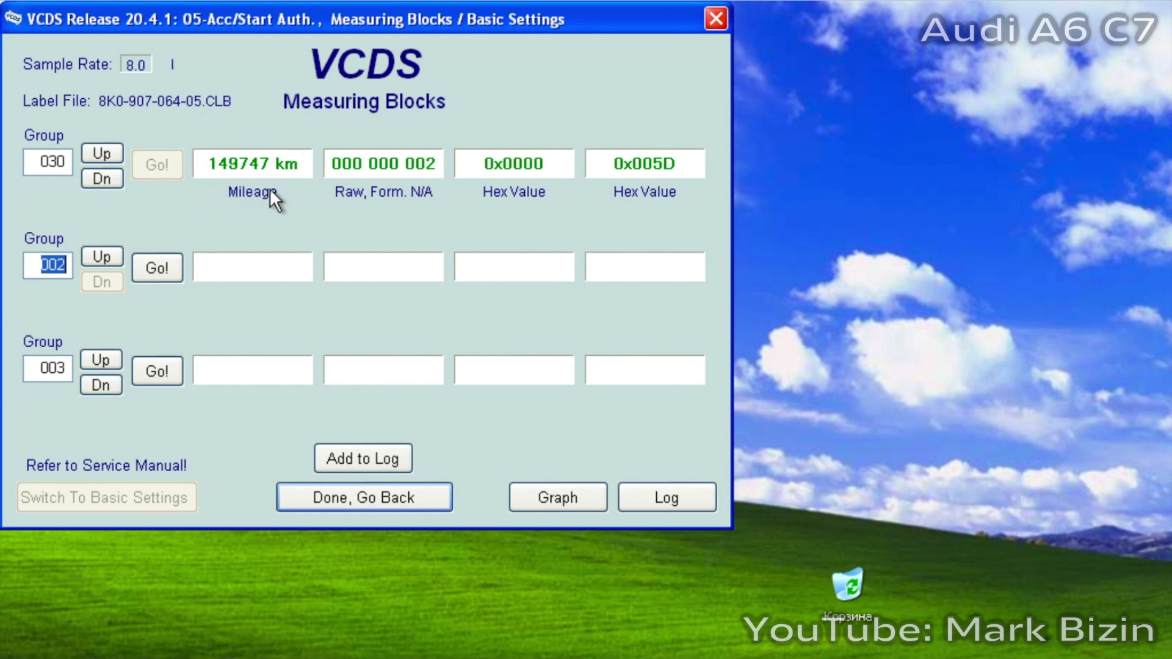
click(338, 500)
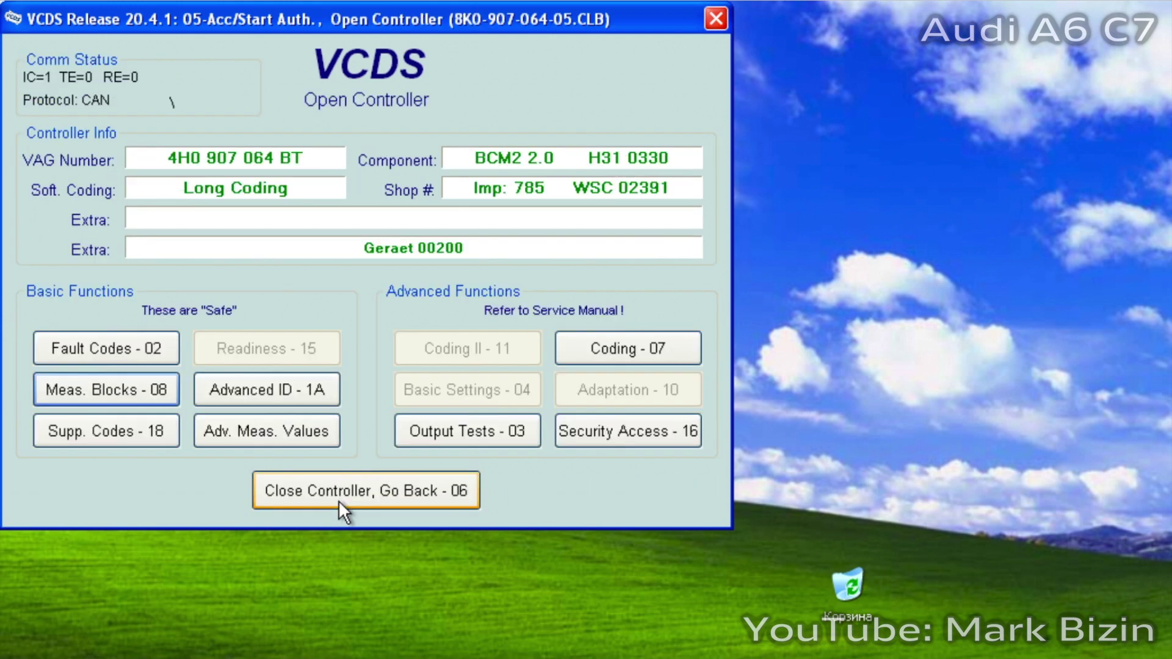
click(339, 500)
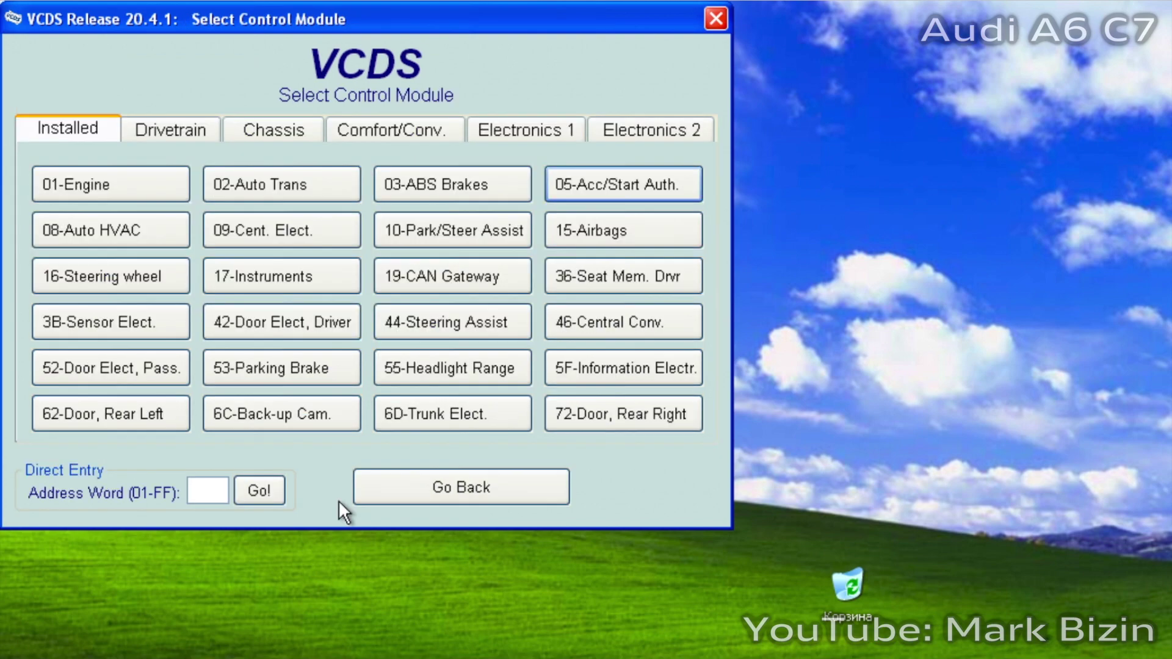
Open the advanced measuring values of 08-Auto HVAC, filter by "activa" and add Counter of compressor activations (IDE01277)
click(91, 232)
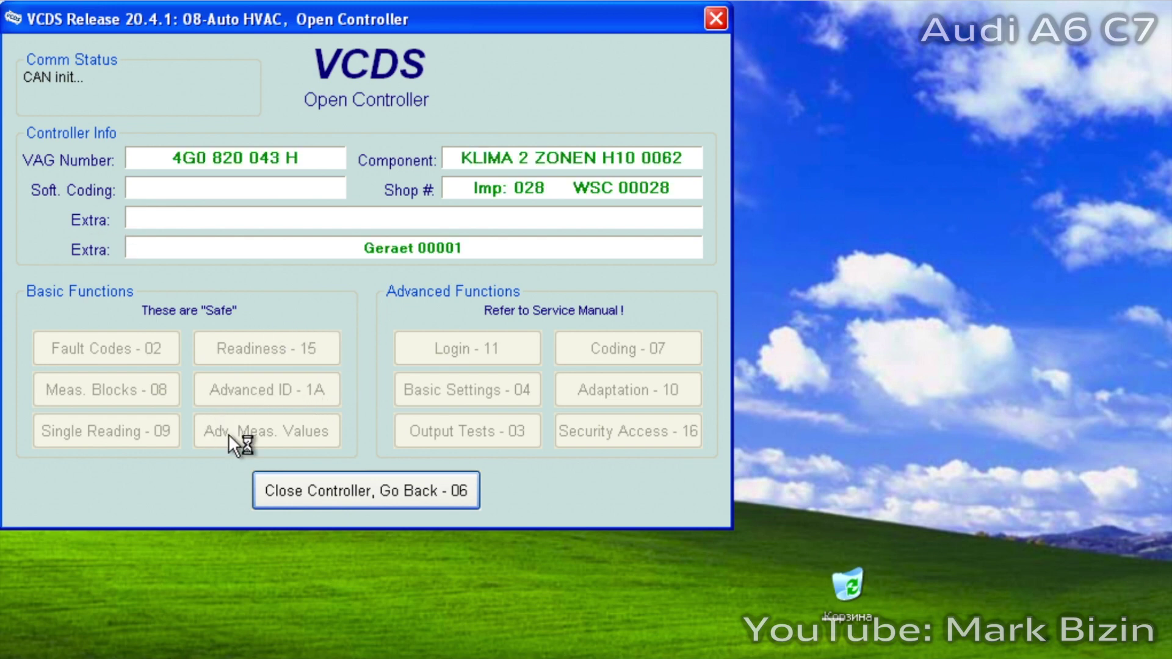
click(247, 436)
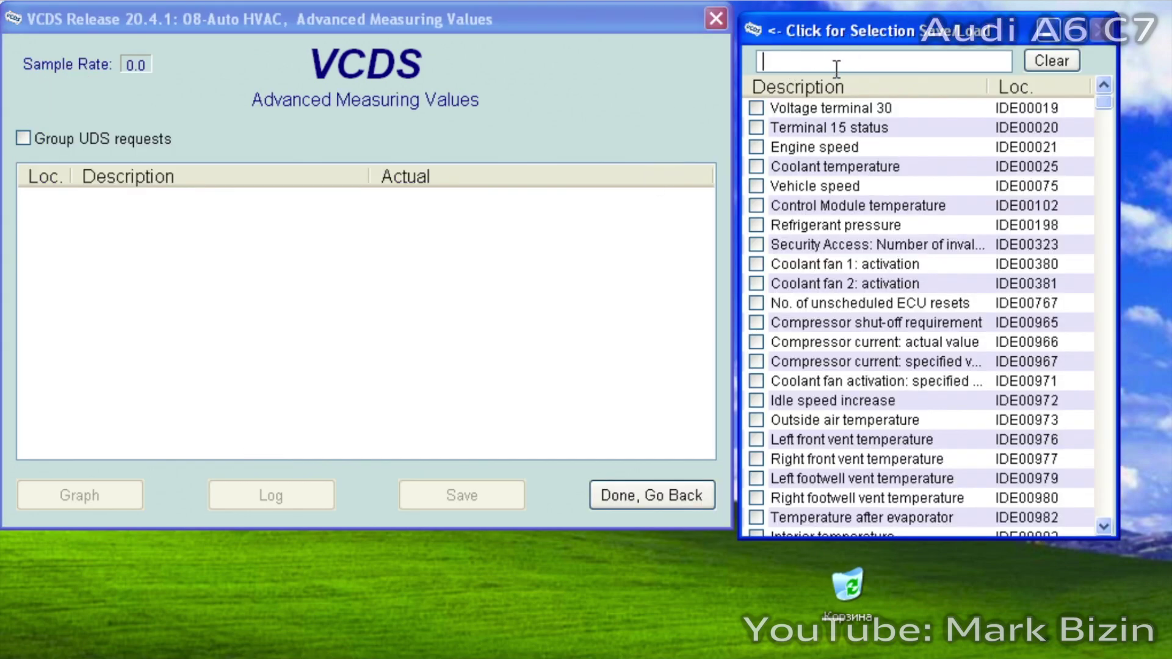
text(act)
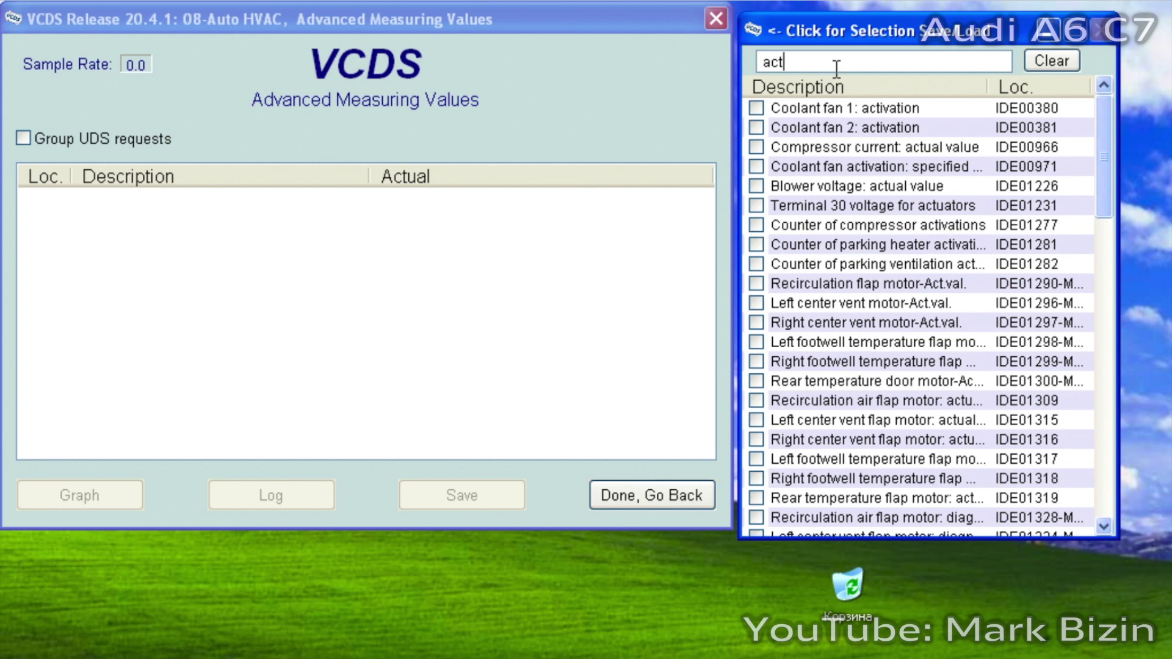
text(iva)
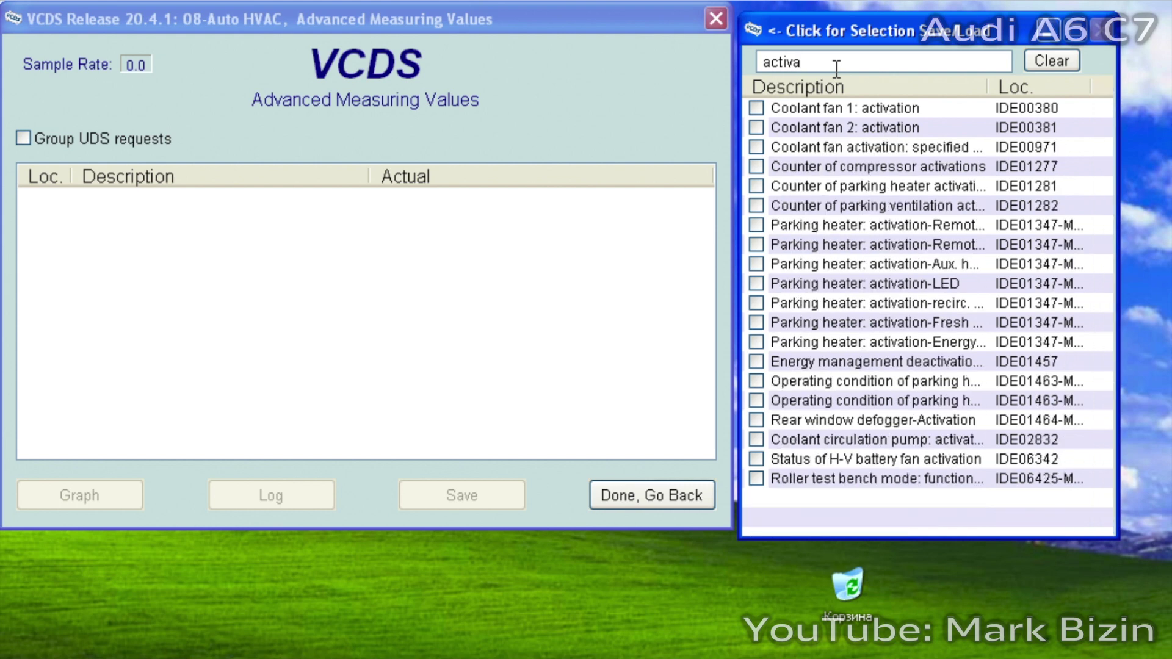
click(757, 166)
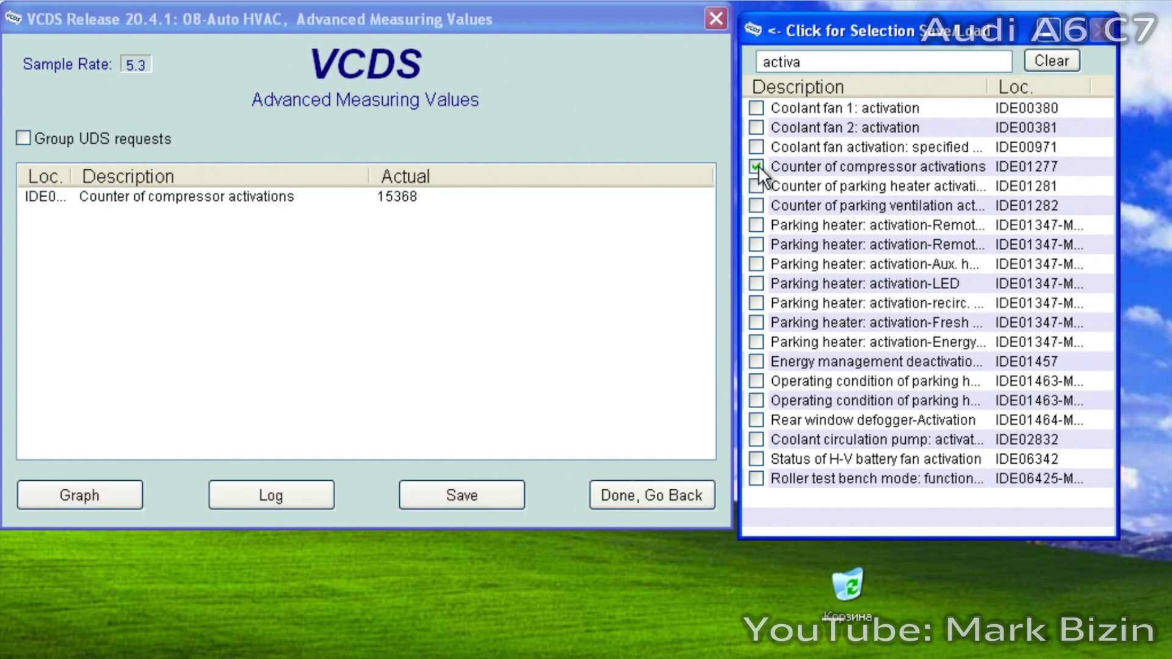
Filter the HVAC measuring values by "window c" and add Counter of window condensation events (IDE01284)
double_click(806, 58)
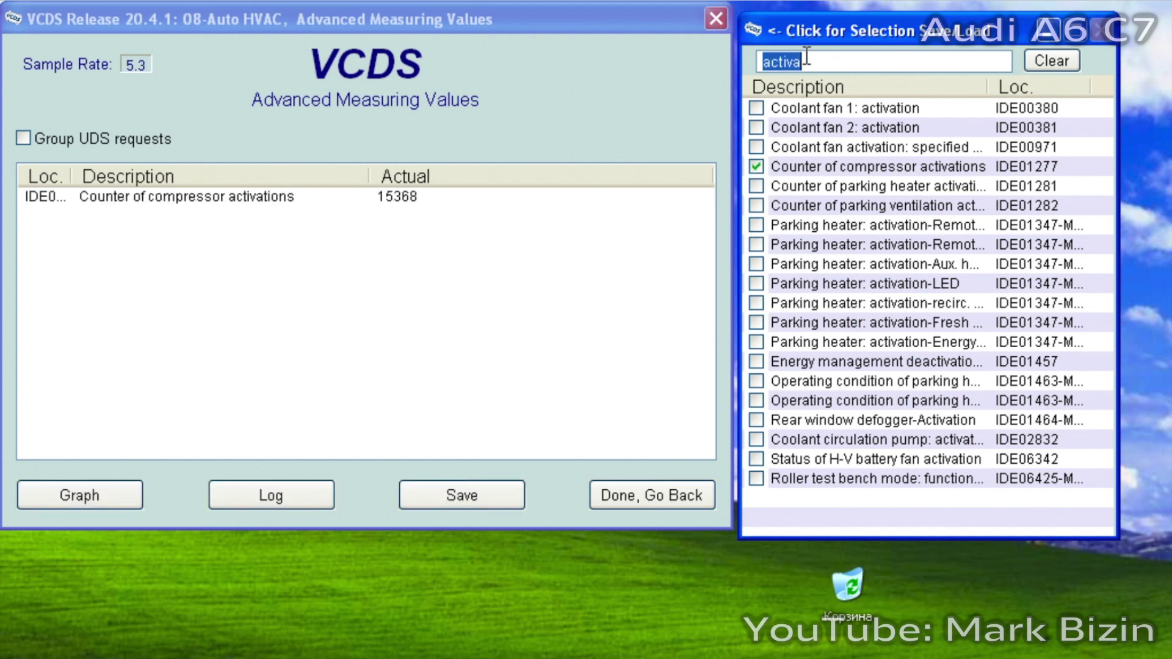
text(win)
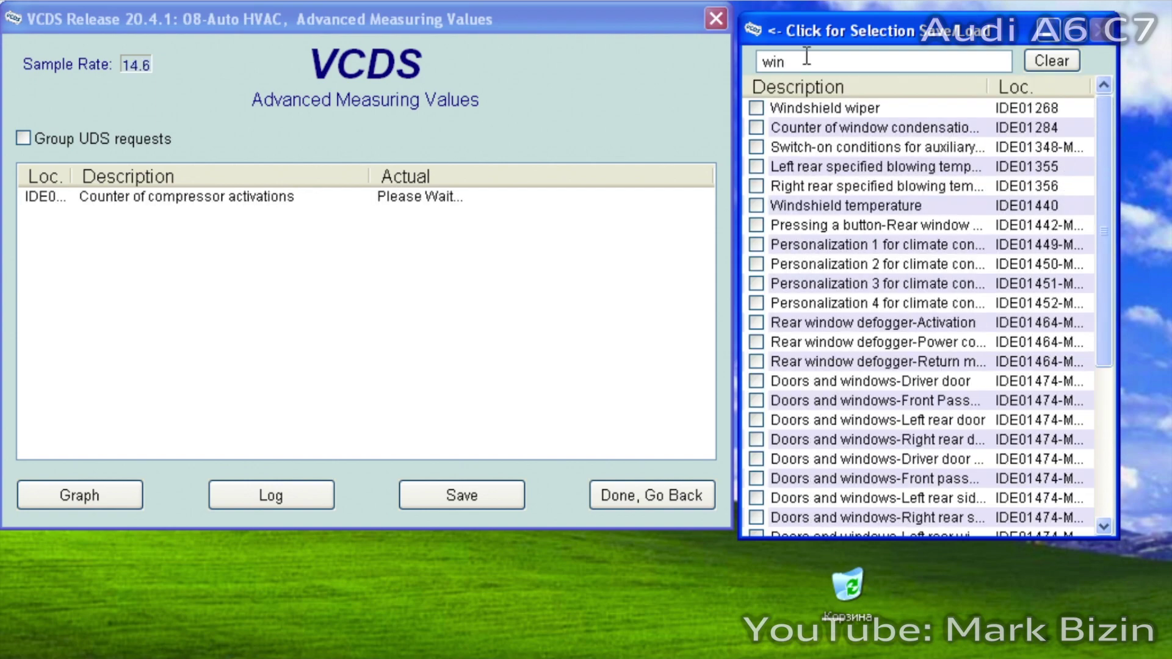
text(dow)
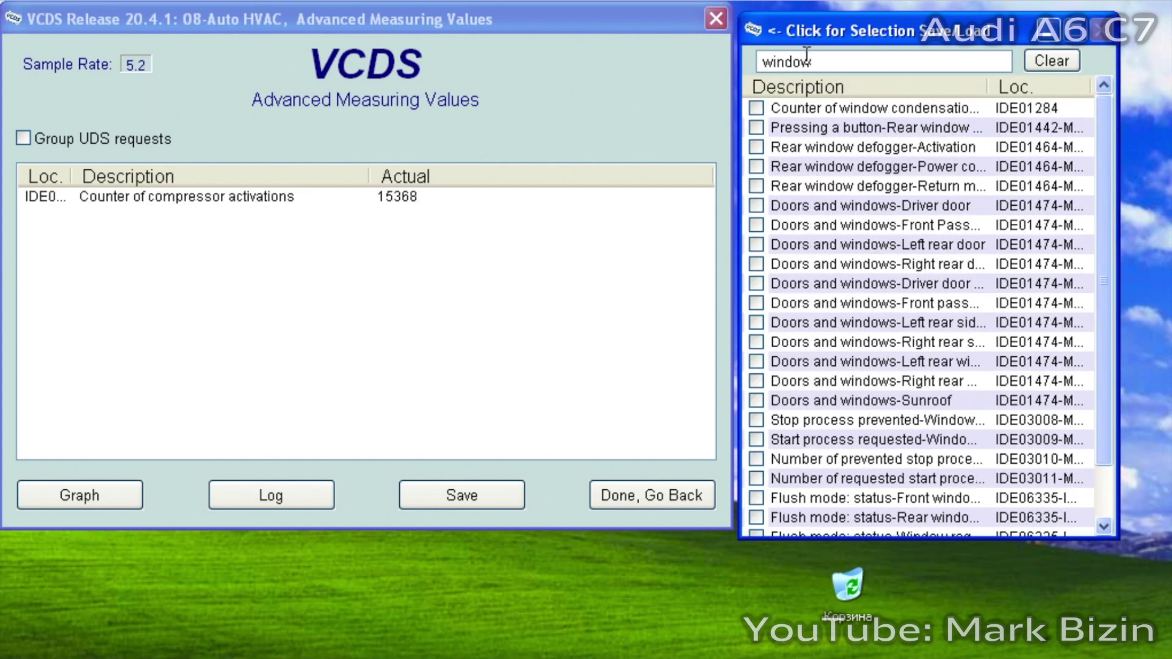
text( c)
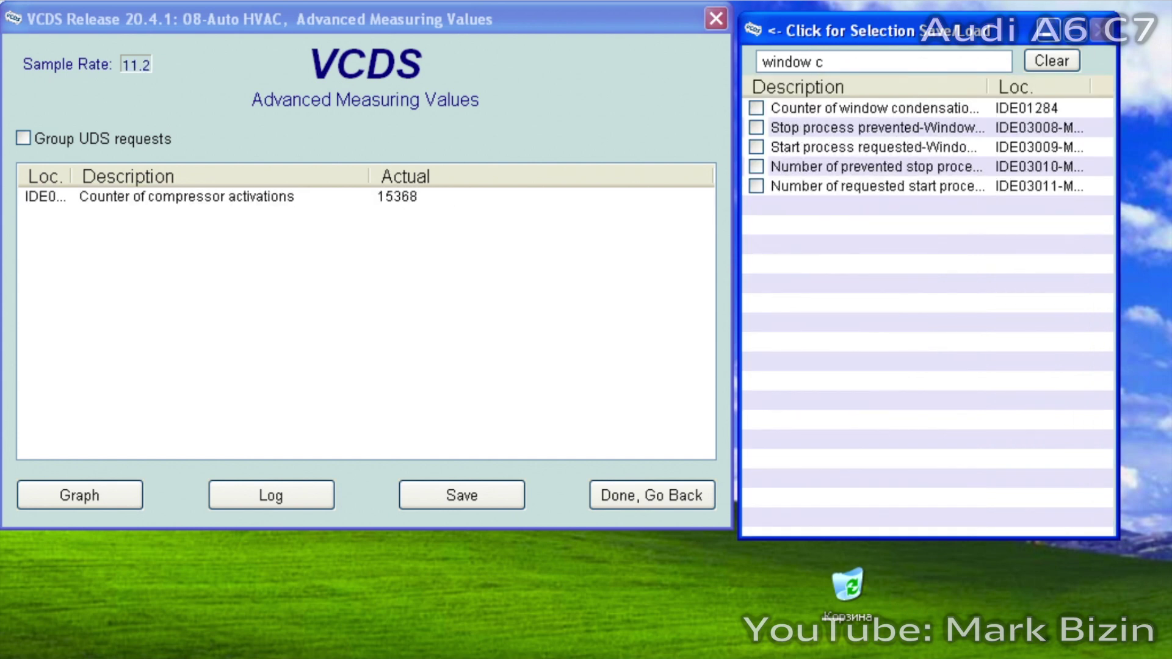
click(756, 108)
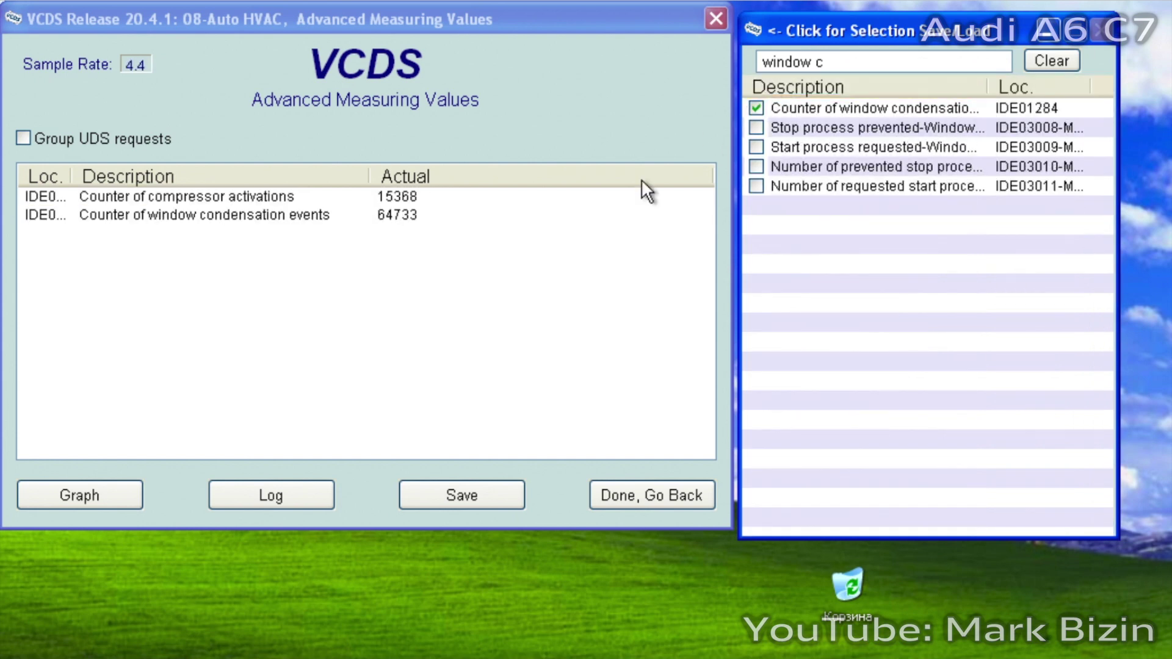
click(219, 215)
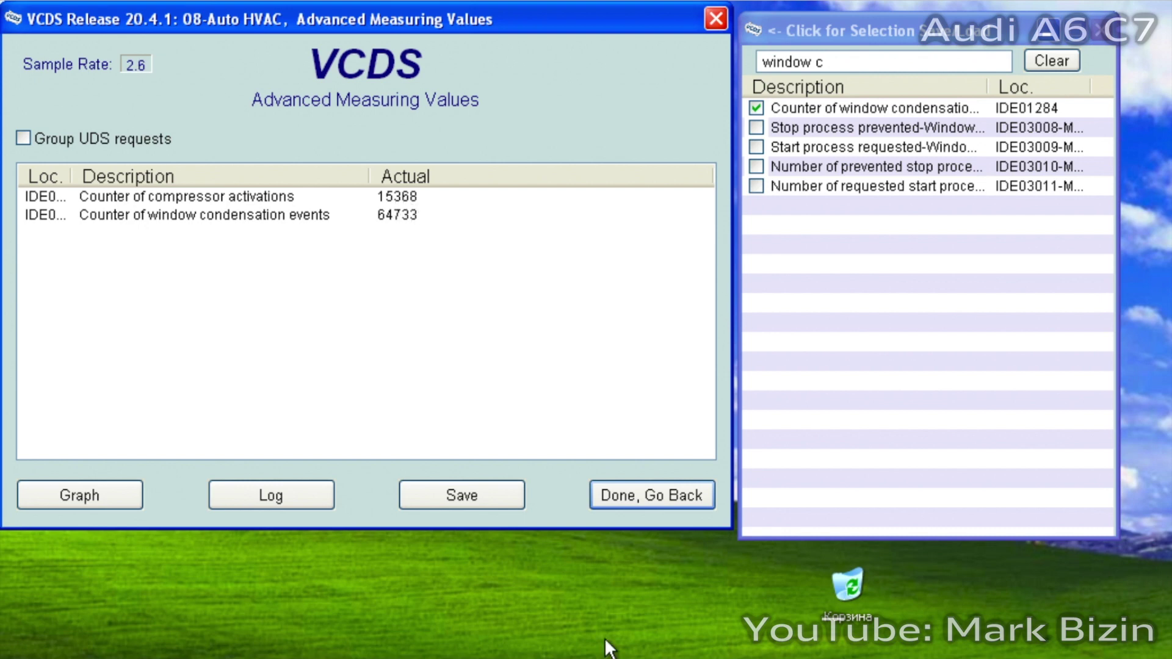
Close the 08-Auto HVAC controller and open the advanced measuring values of 09-Cent. Elect
click(678, 490)
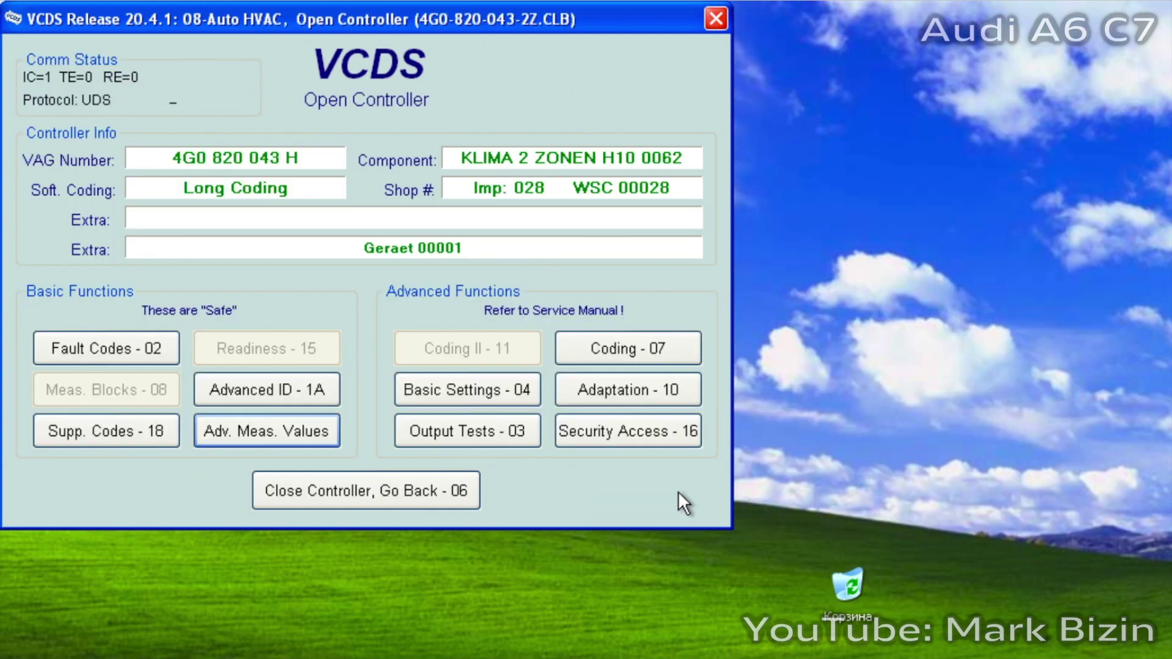
click(443, 492)
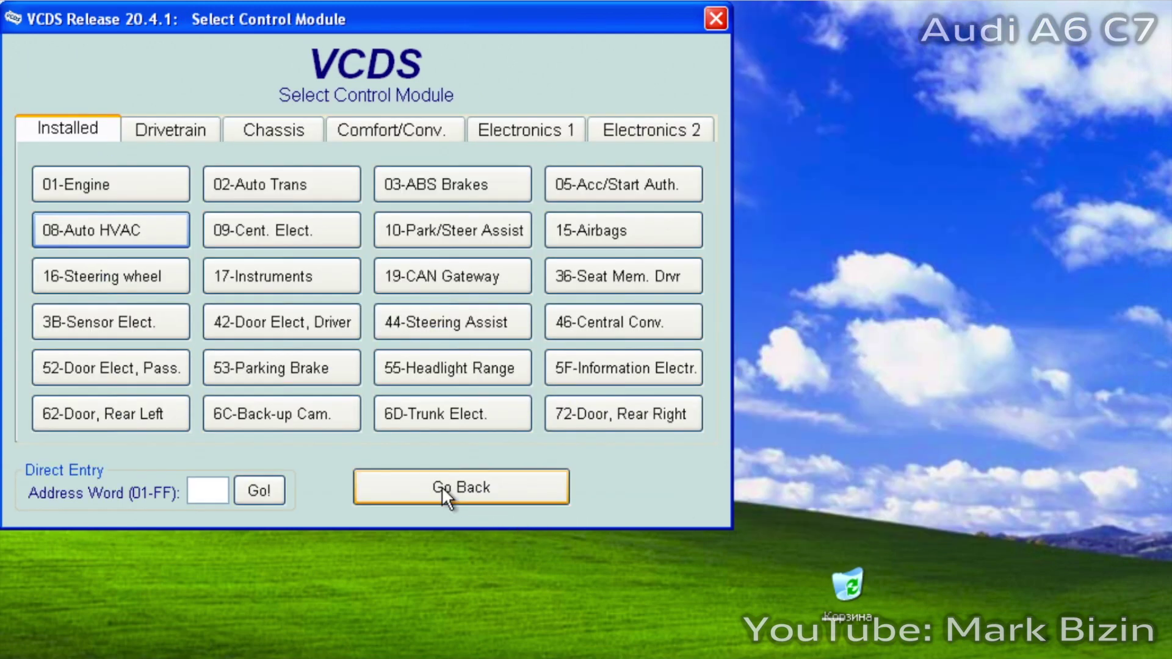
click(259, 232)
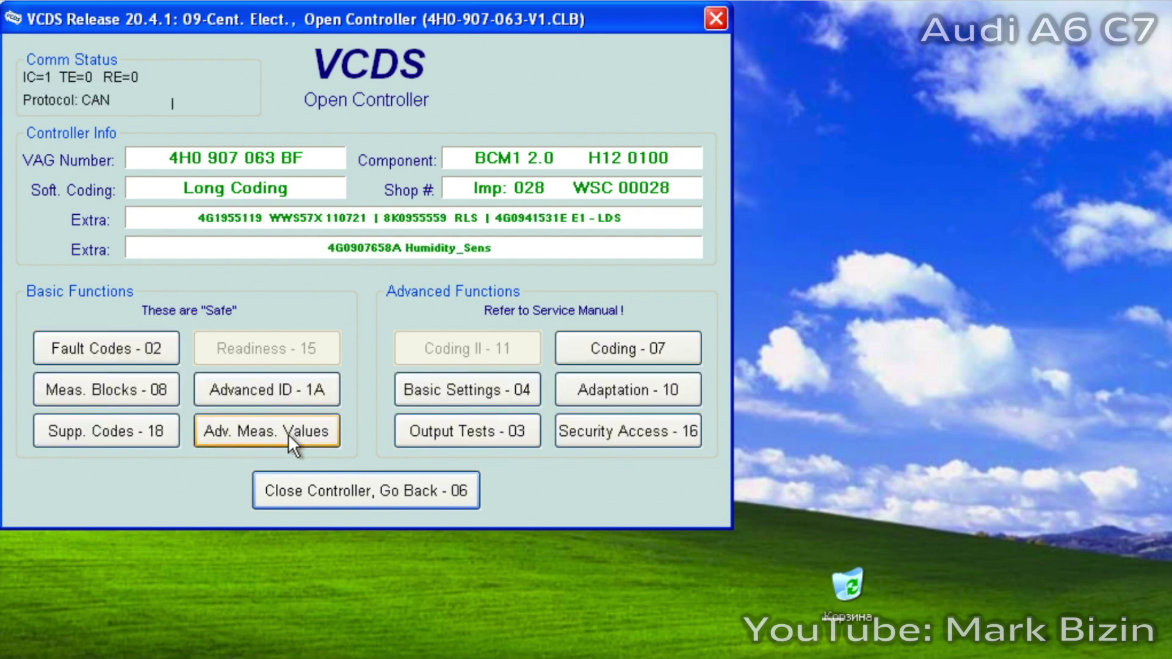
click(288, 434)
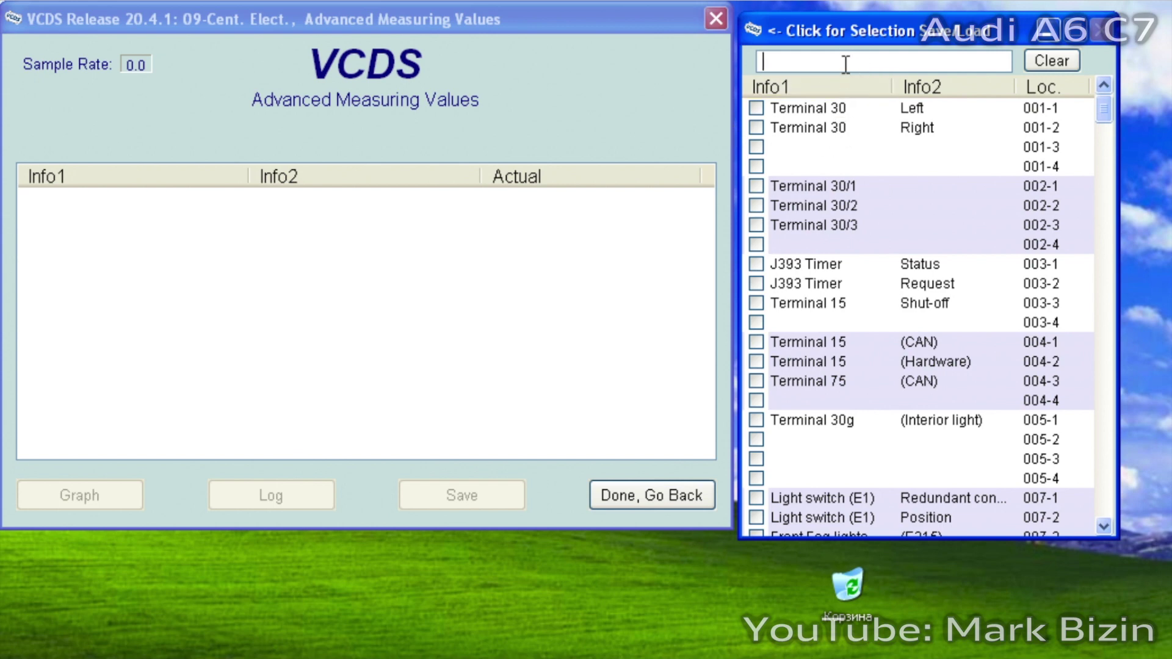
Filter the central electronics measuring values by "time" and add Drive Select total drive-time (042-1)
text(dr)
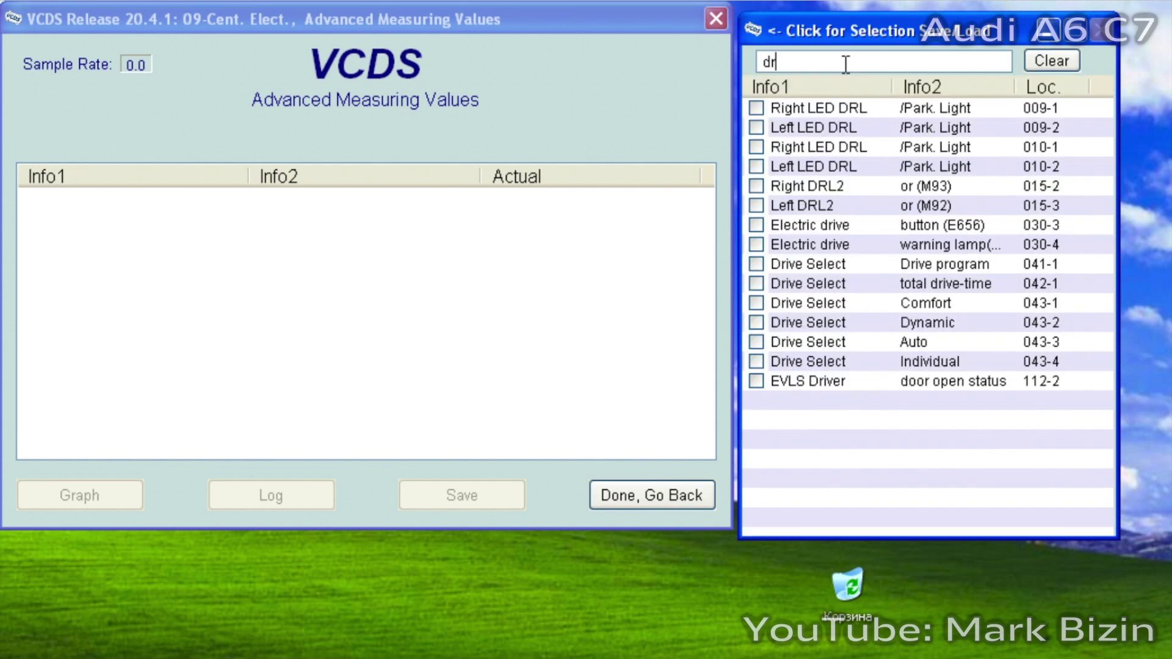
key(BackSpace)
key(BackSpace)
text(t)
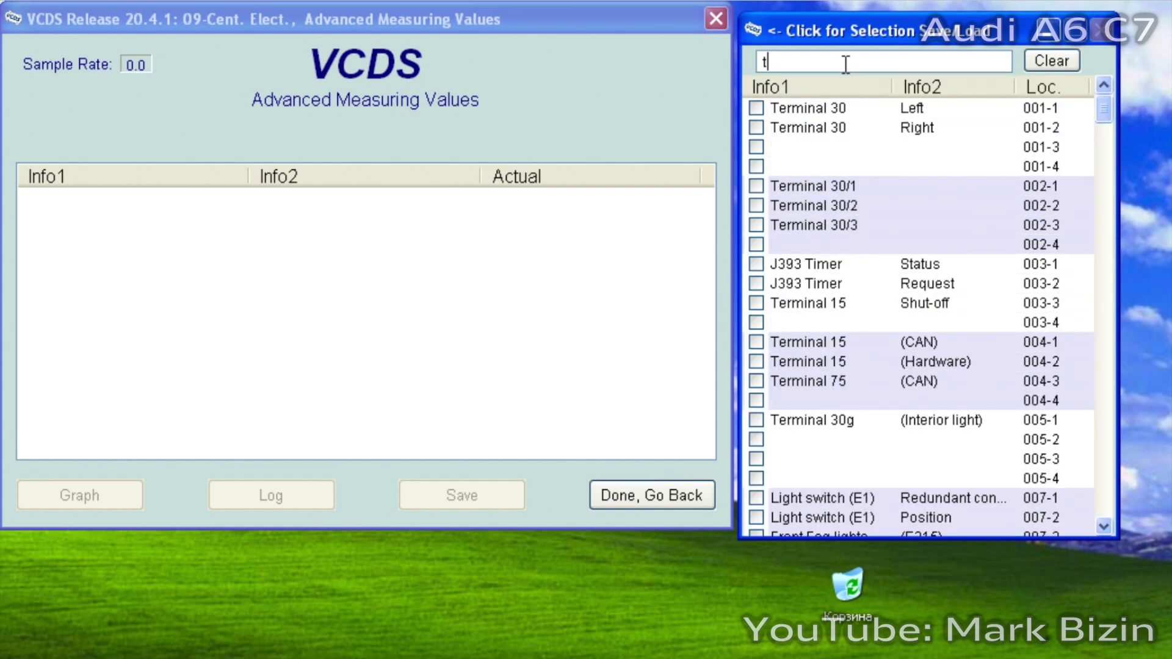
text(ime)
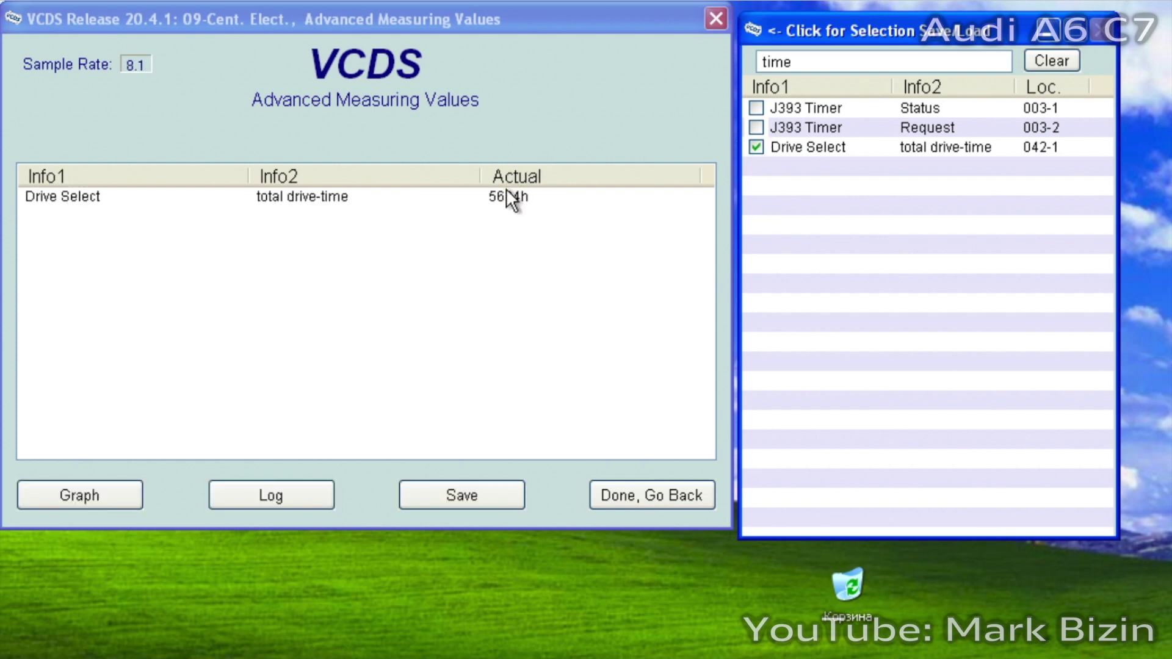
Filter the measuring values by "com" and add Drive Select Comfort (043-1)
click(802, 62)
double_click(801, 61)
text(c)
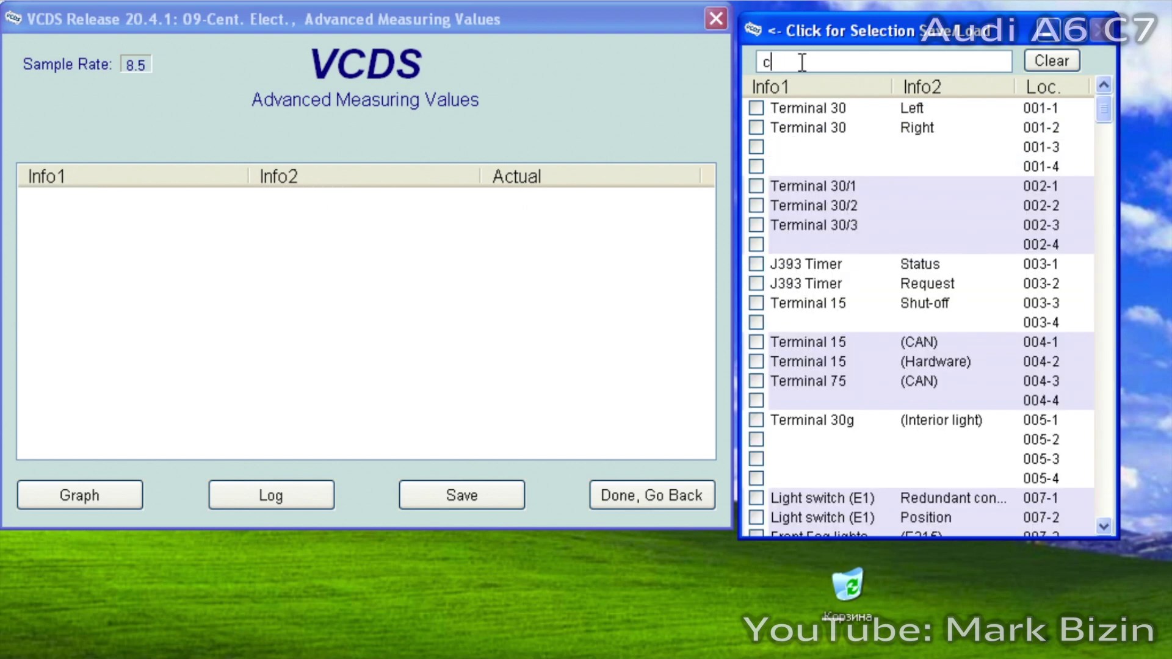
text(om)
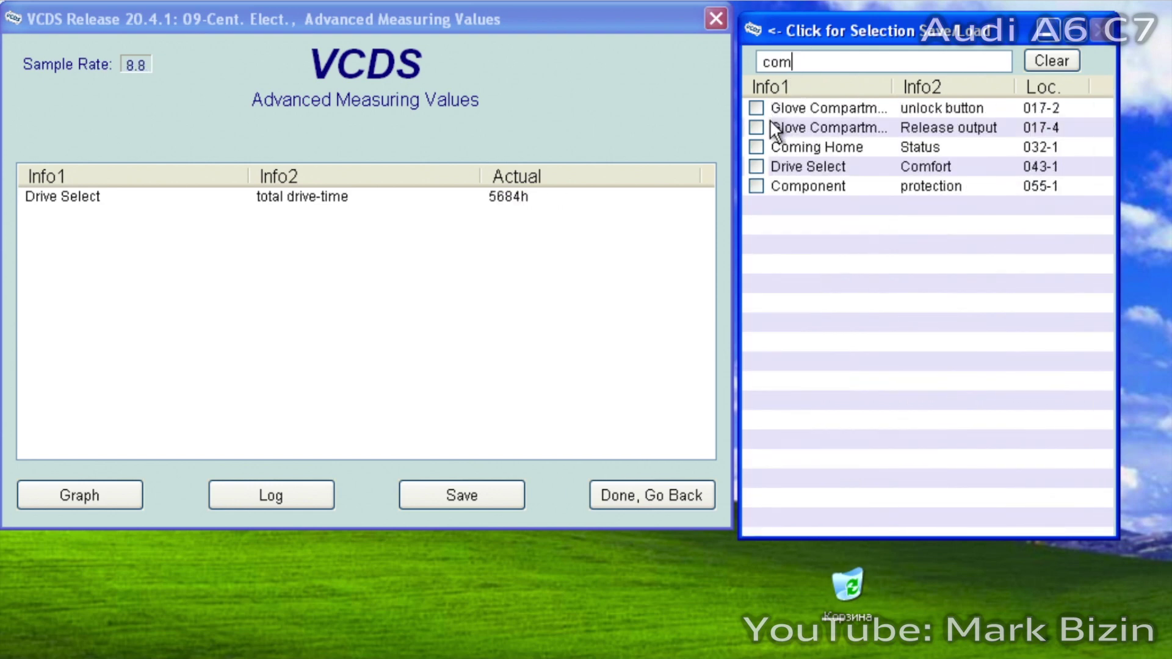
click(757, 165)
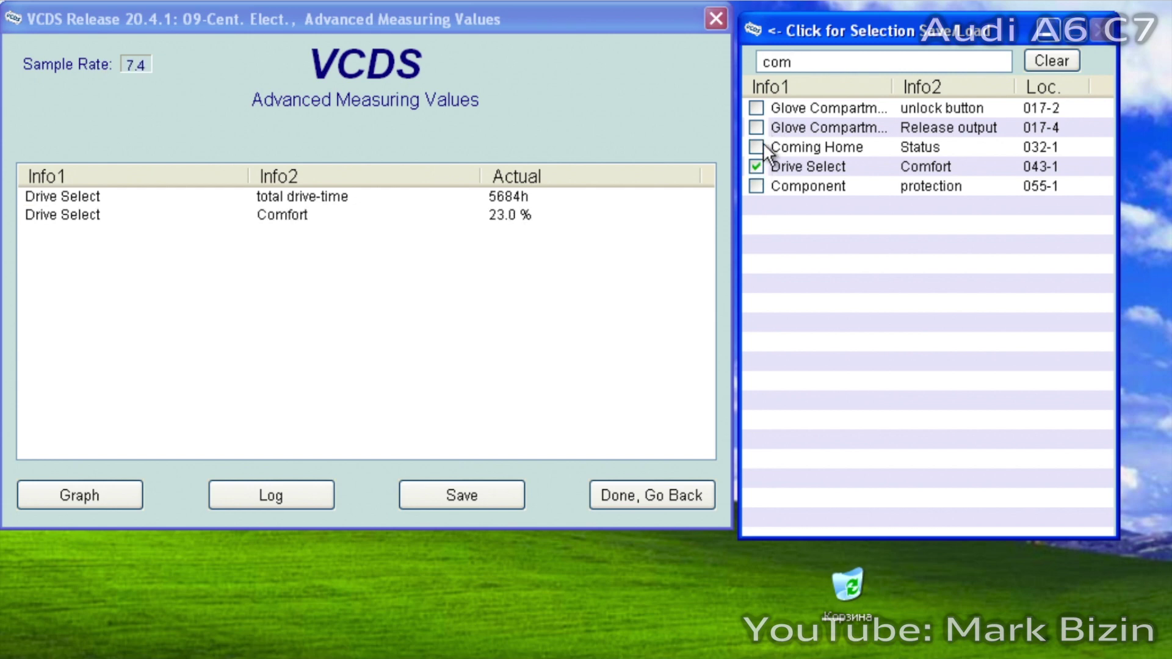
Filter the measuring values by "select" and add the Drive Select values Dynamic (043-2), Auto (043-3) and Individual (043-4)
double_click(814, 59)
text(select)
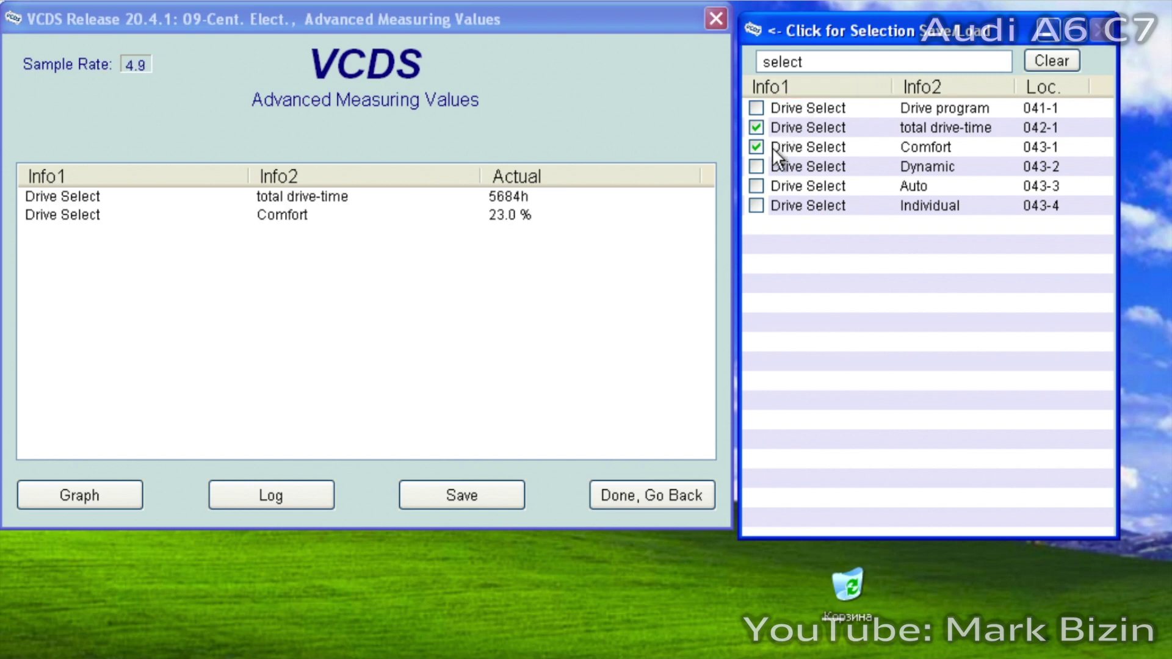
click(757, 167)
click(757, 186)
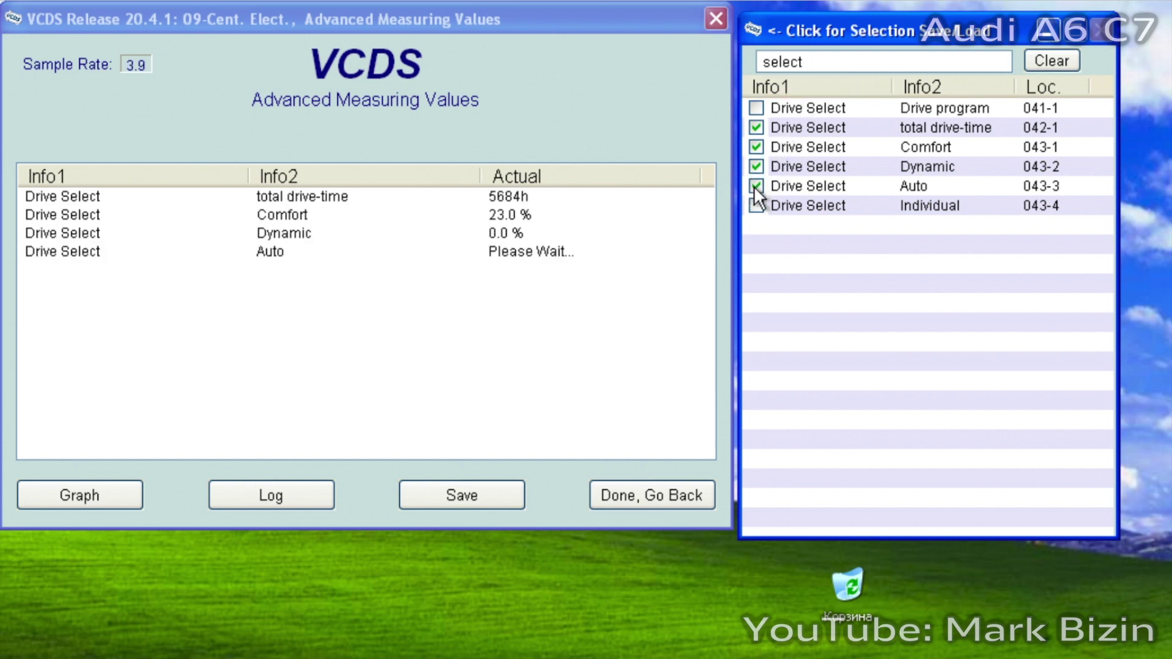
click(756, 206)
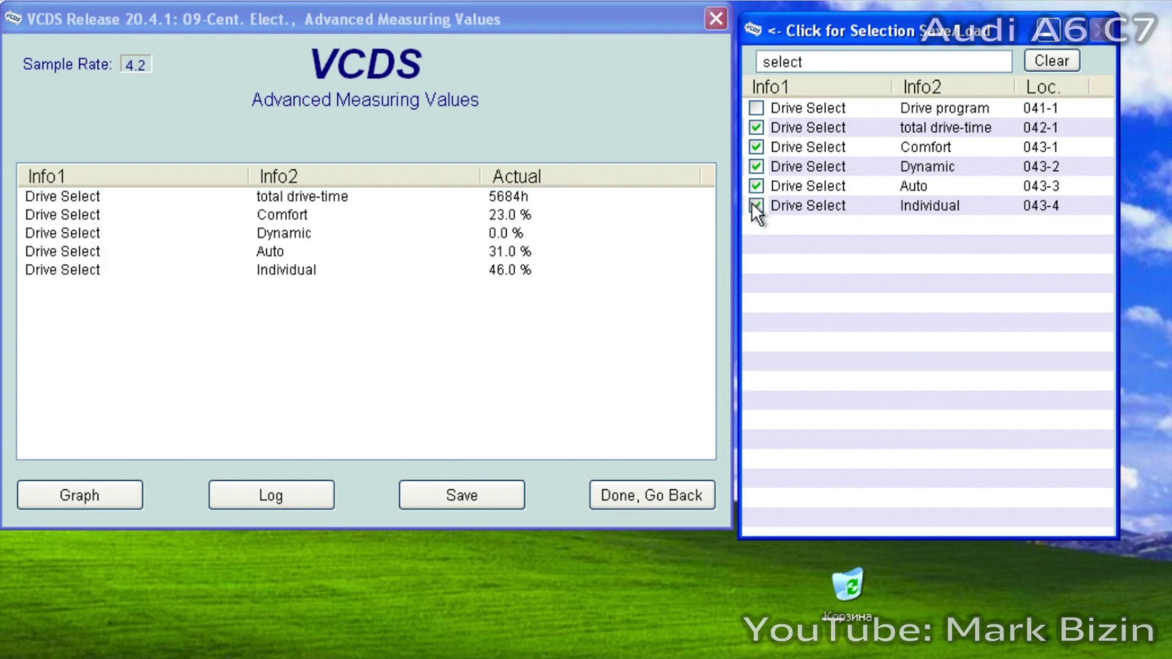
click(285, 218)
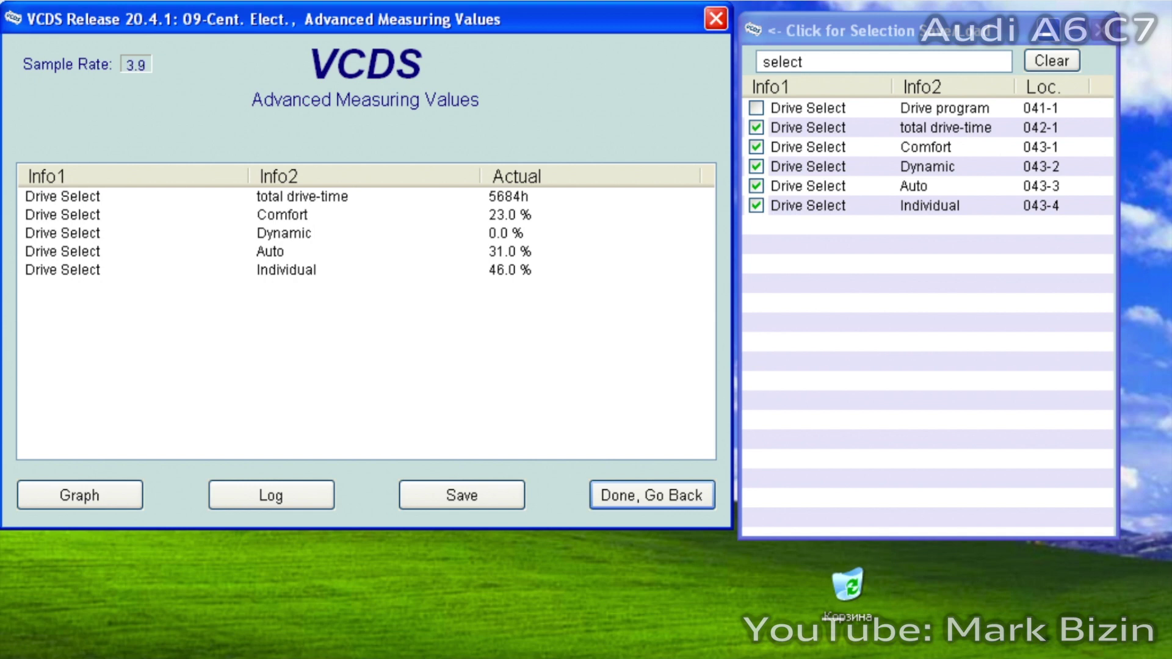
Bring up the Calculator, multiply the 5684 driving hours by 30 to estimate the mileage, and clear the result
drag(794, 658, 817, 152)
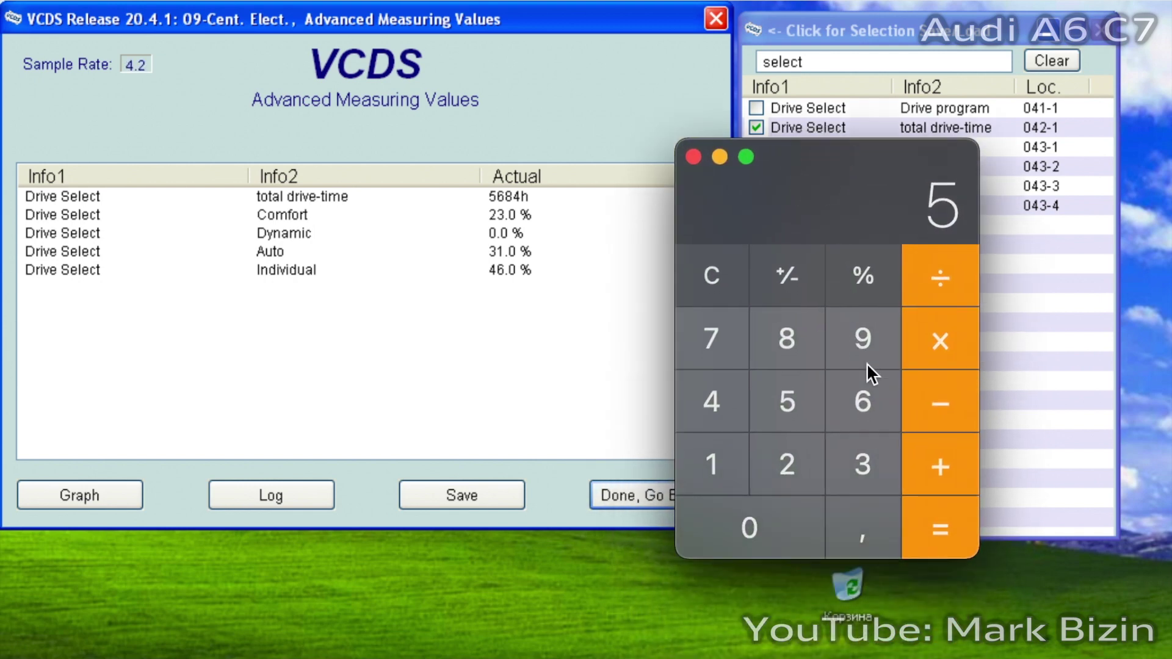
click(863, 398)
click(788, 357)
click(732, 396)
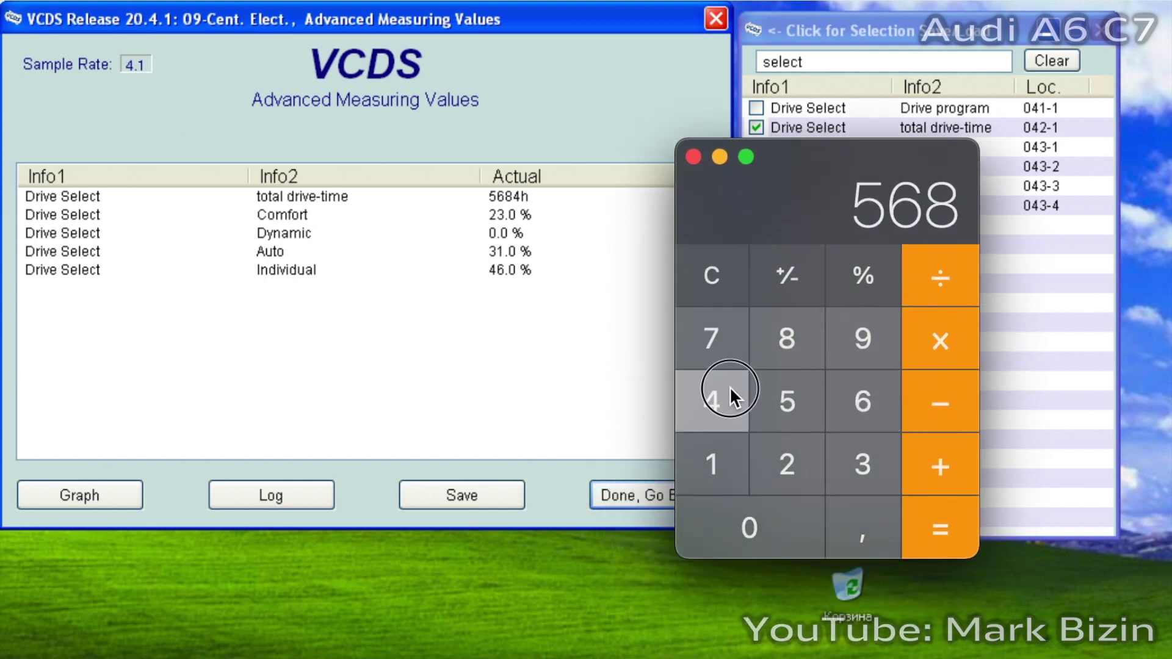
click(933, 328)
click(845, 456)
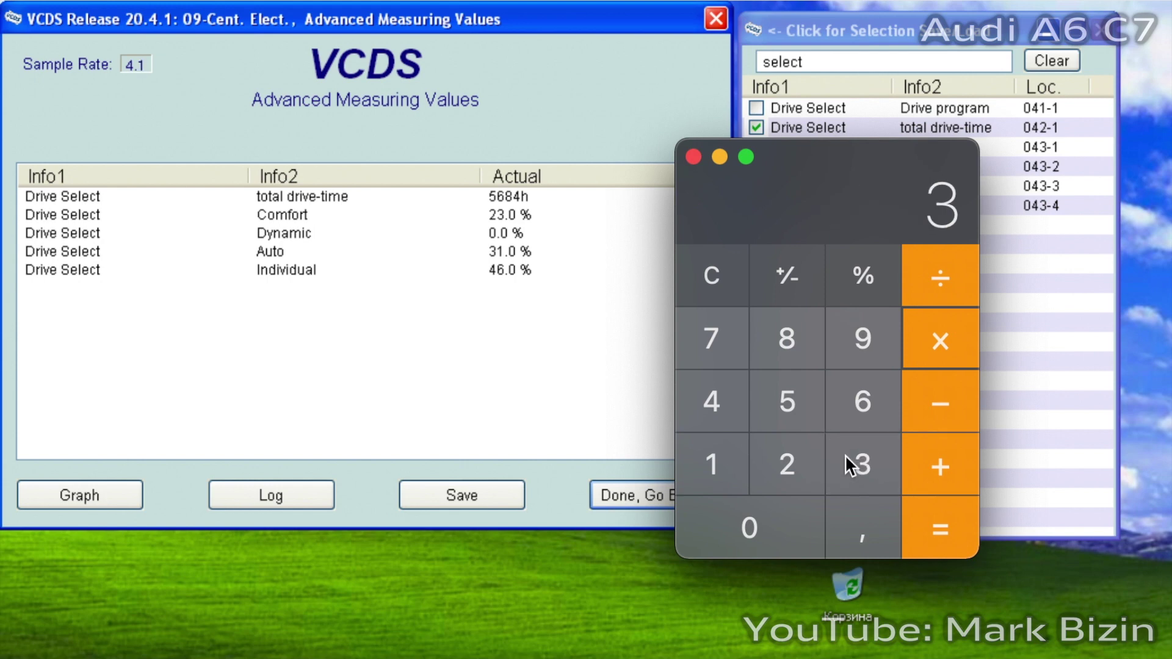
click(781, 534)
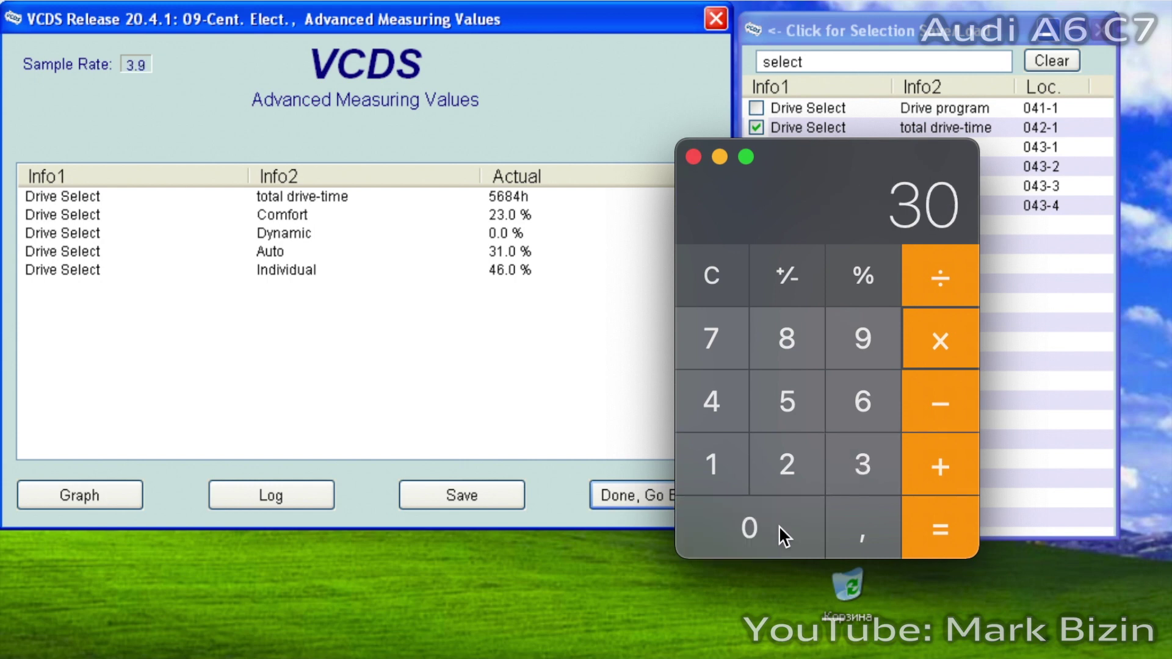
click(943, 533)
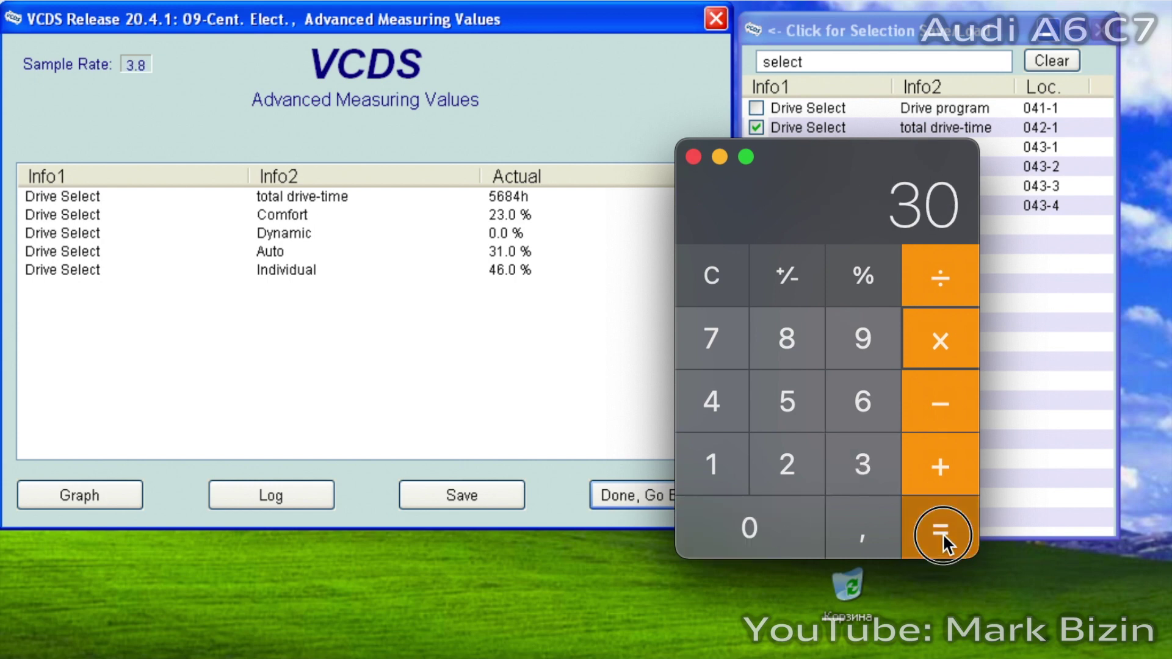
click(718, 259)
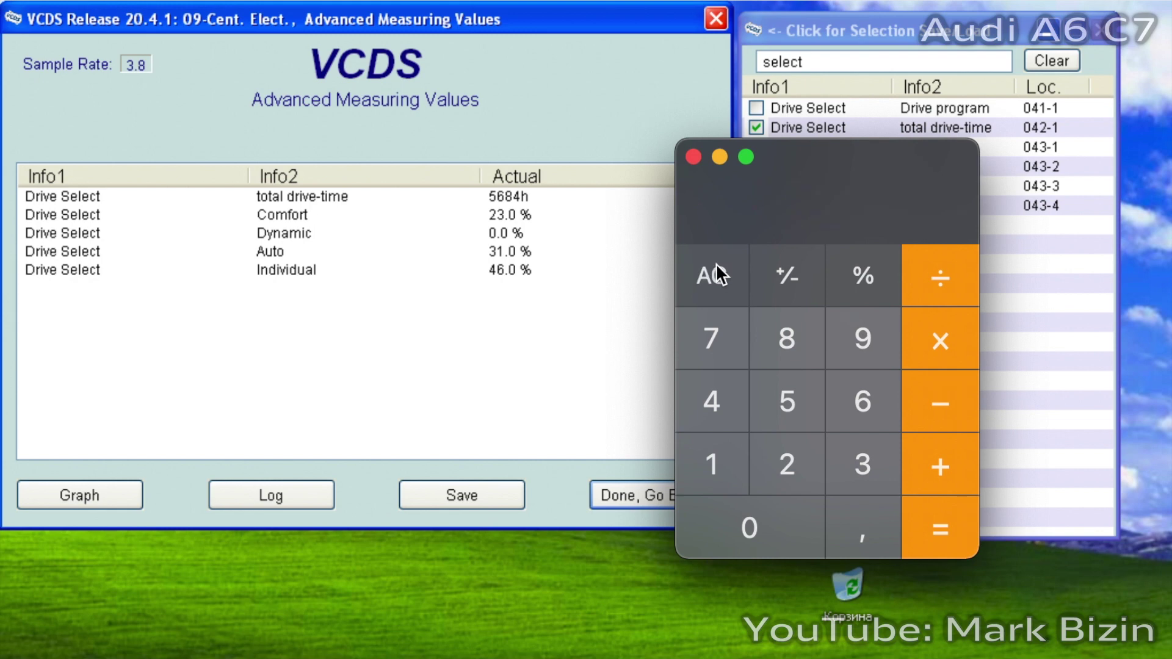
Multiply the 5684 driving hours by 20 for a lower mileage estimate and put the Calculator away
click(785, 416)
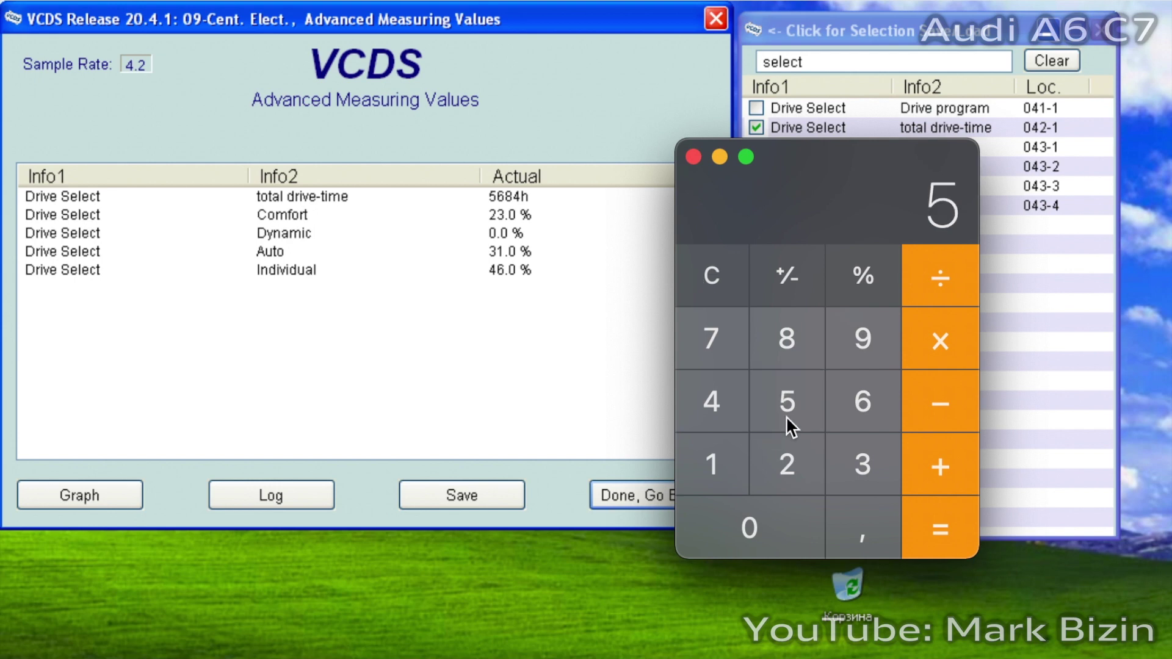
click(837, 404)
click(815, 360)
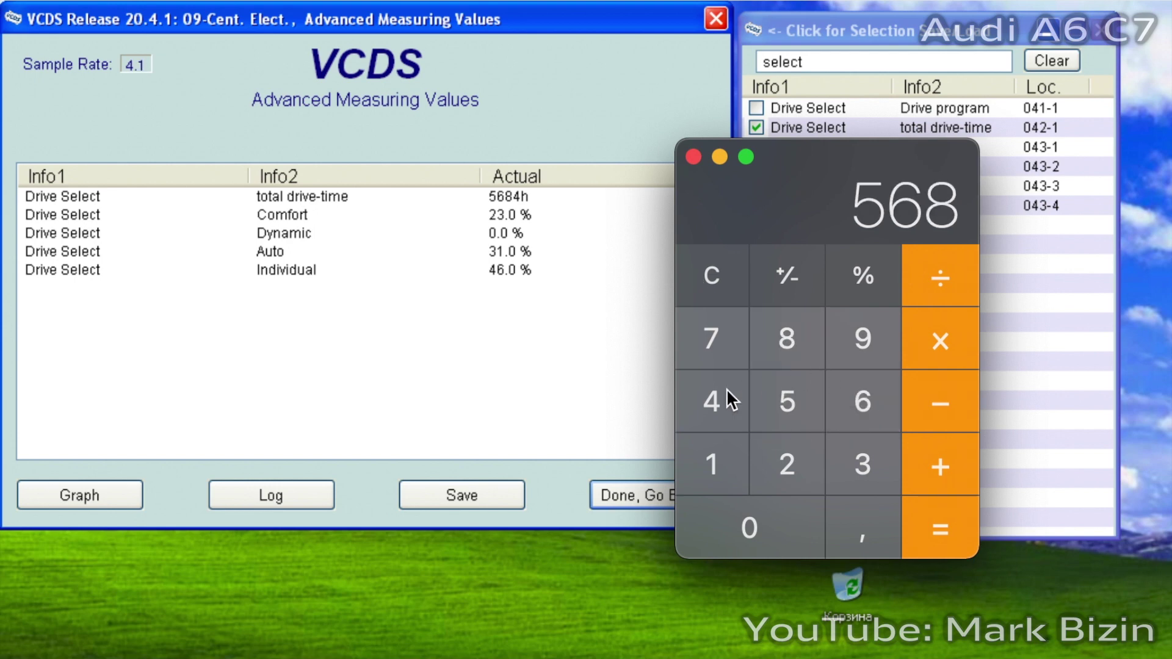
click(726, 394)
click(952, 351)
click(810, 449)
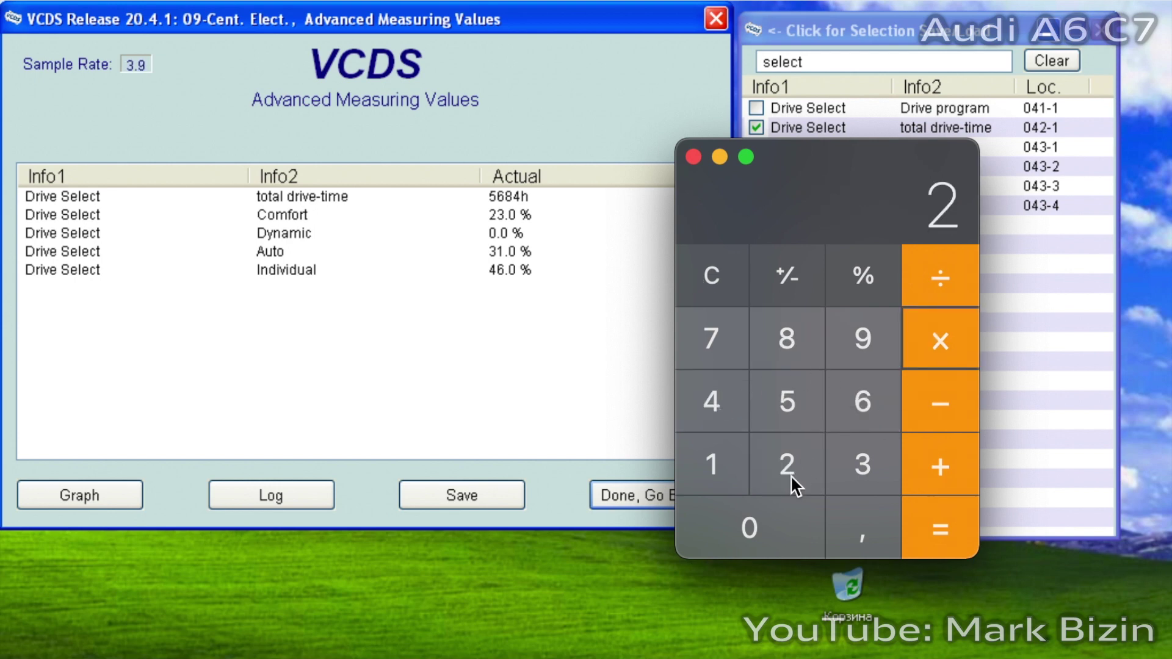
click(787, 513)
click(948, 535)
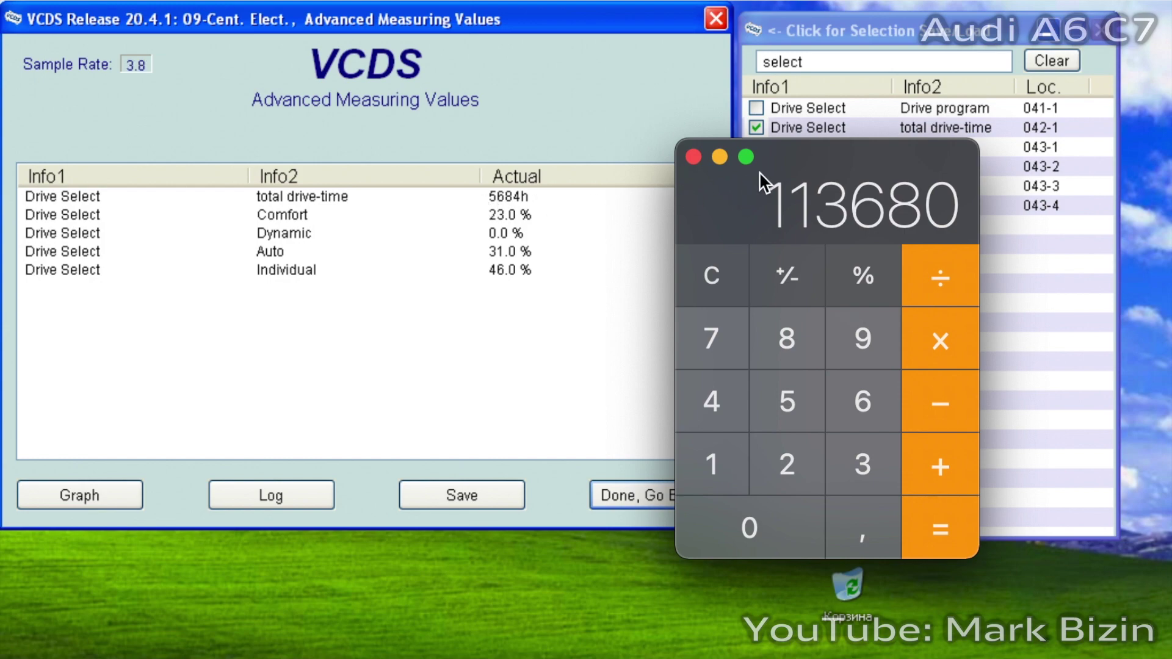
drag(784, 165, 739, 657)
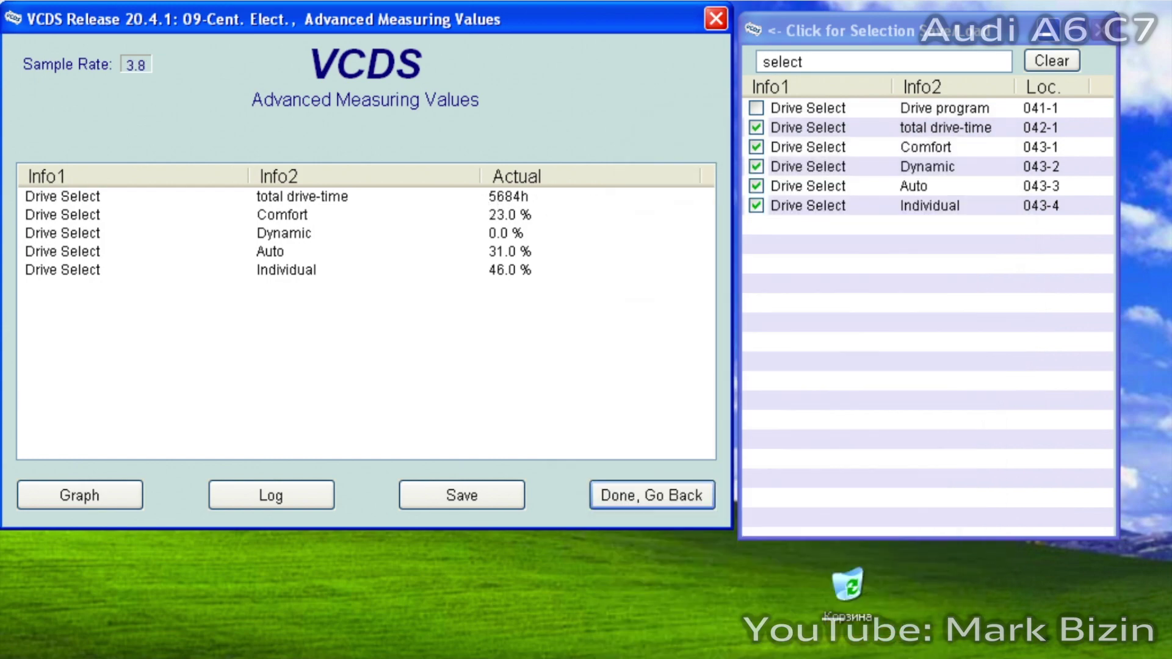
Close the 09-Cent. Elect. controller and open the advanced measuring values of 15-Airbags
click(621, 496)
click(365, 504)
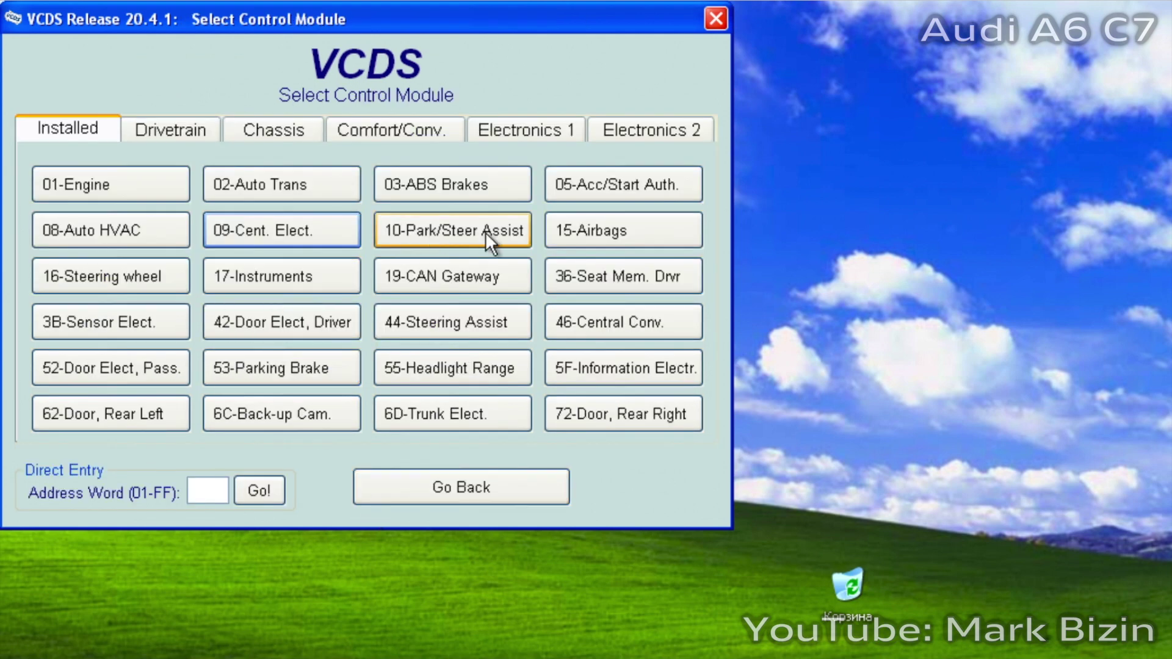
click(603, 230)
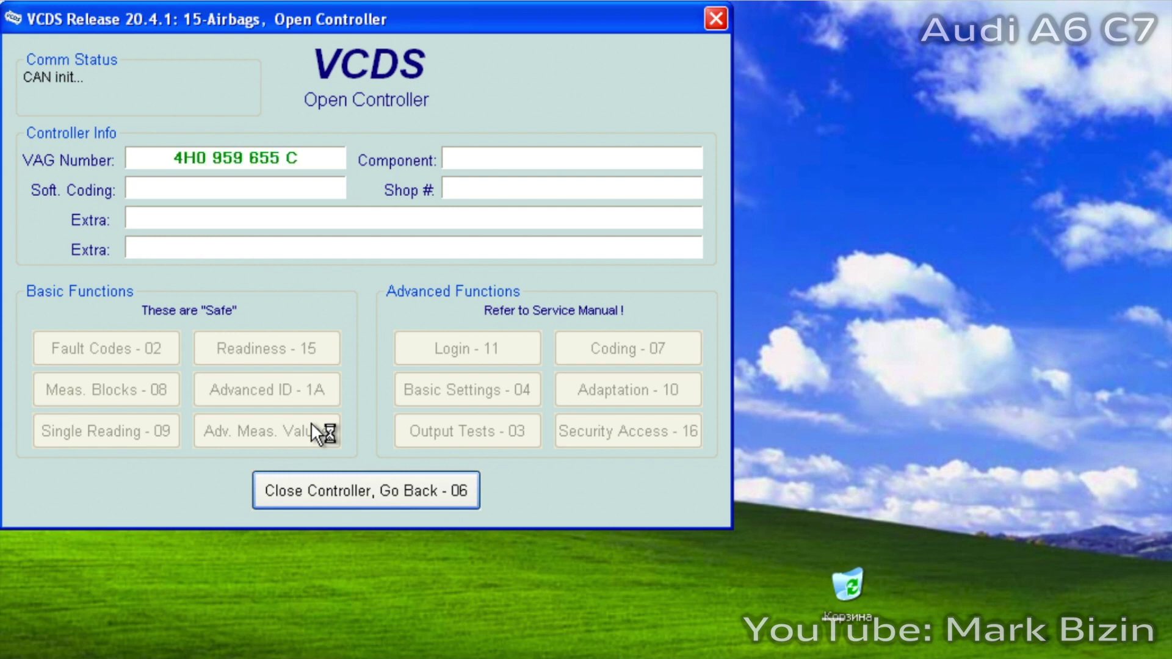
click(265, 437)
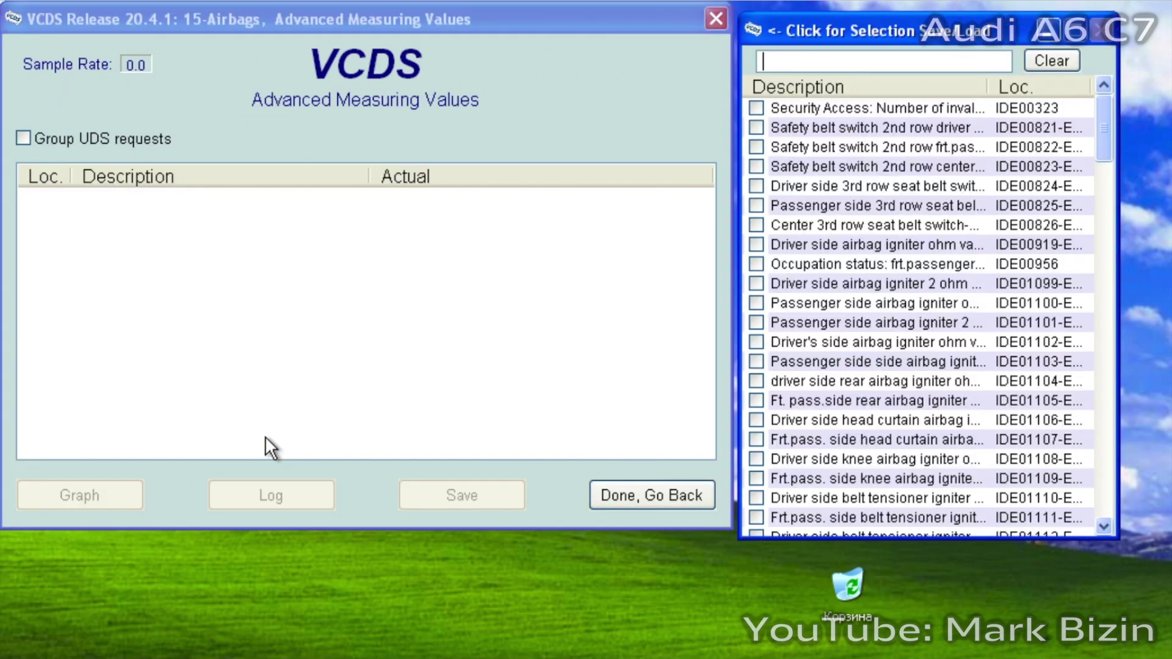
Filter the airbag measuring values by "number" and add the frontal, driver side and front passenger side crash counts
click(809, 56)
text(number)
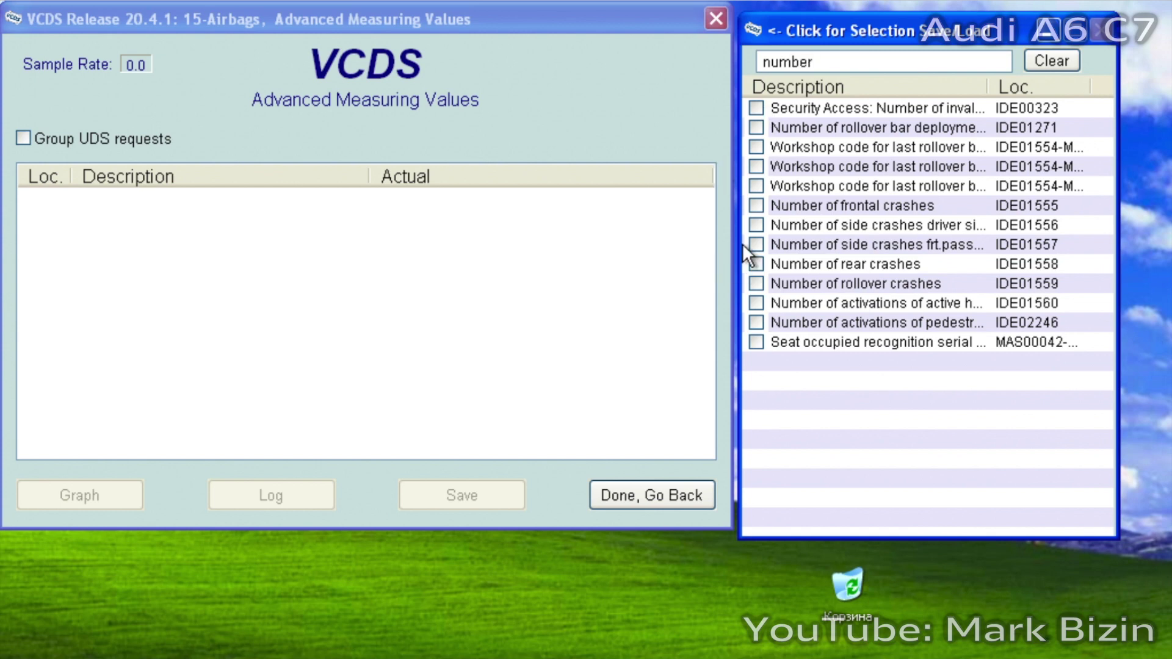
click(750, 214)
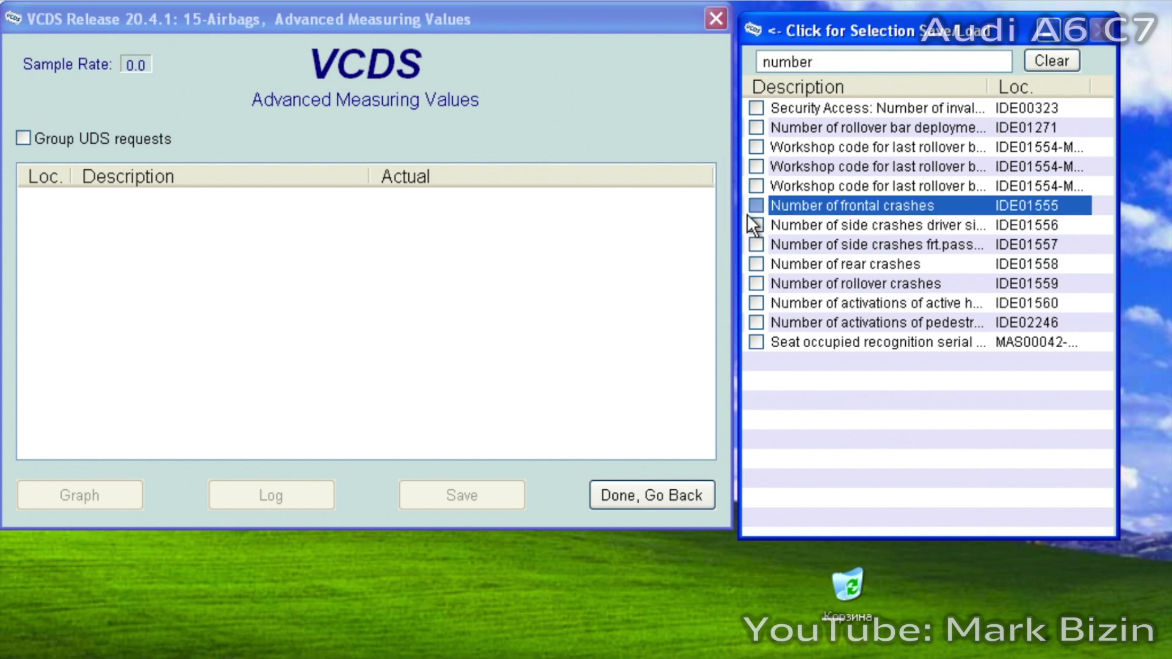
key(Down)
key(Down)
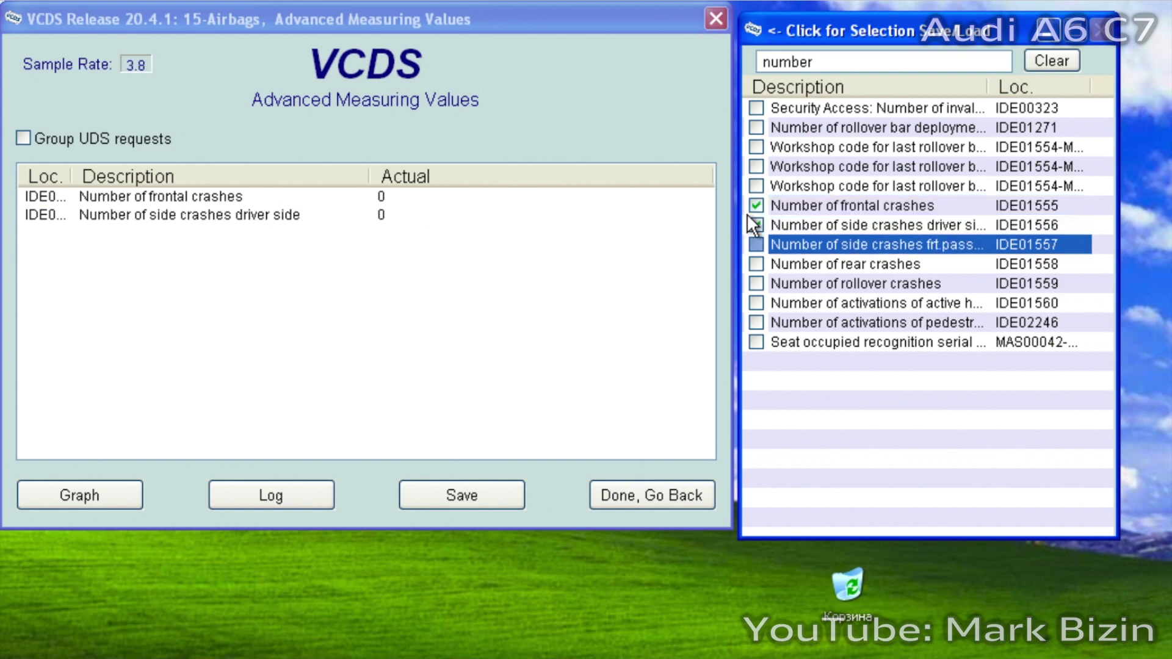
key(Down)
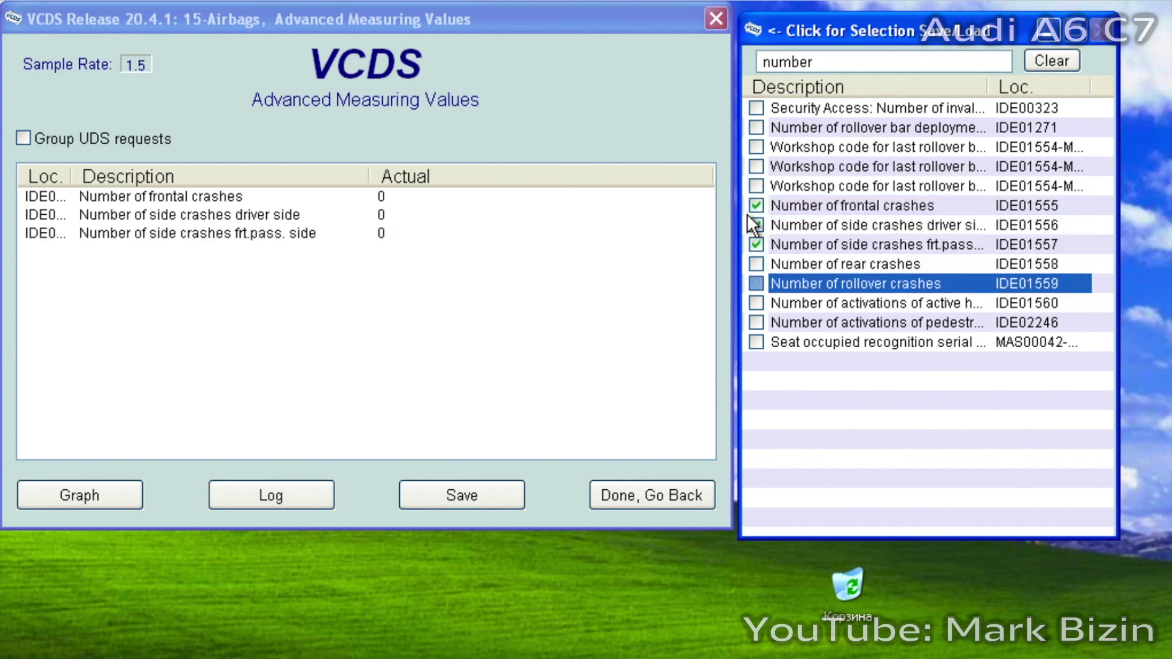
Add the rear and rollover crash counts plus the active head restraint and pedestrian protection activation counts, and widen the Description column
key(Up)
key(space)
key(Down)
key(space)
key(Down)
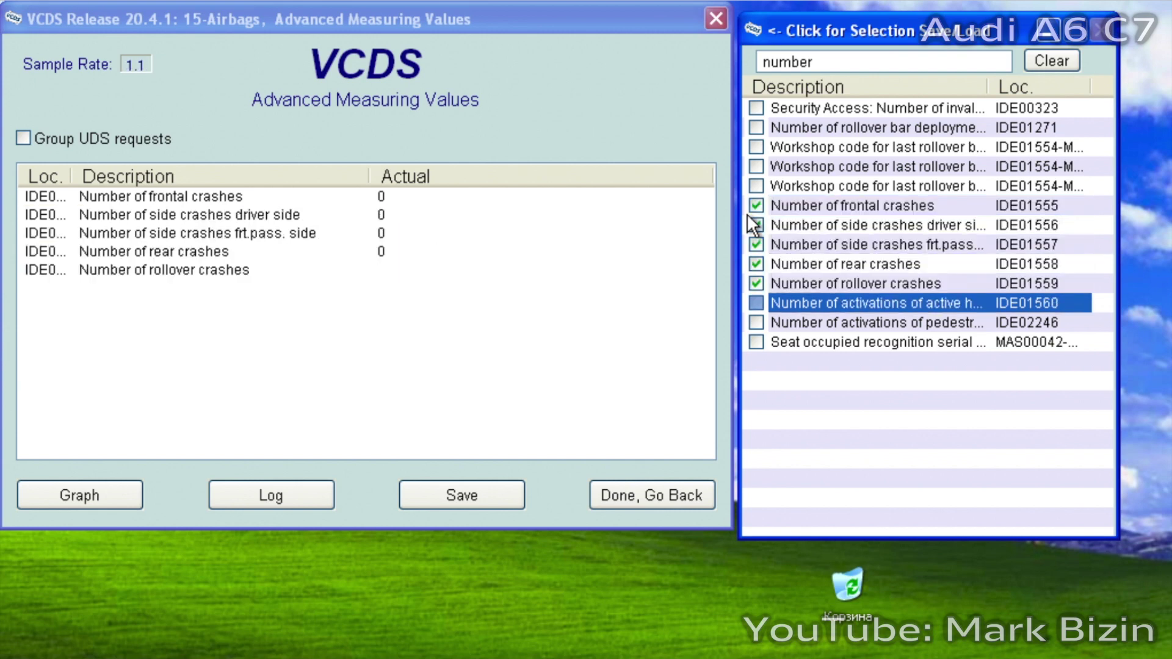
key(space)
key(Down)
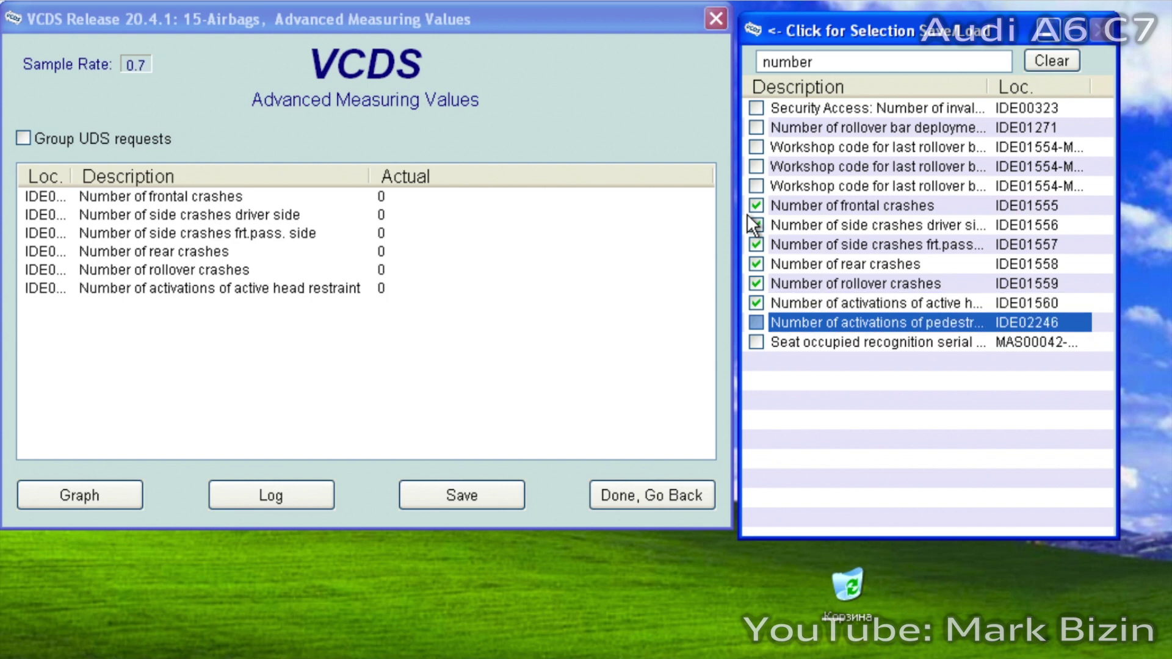
key(space)
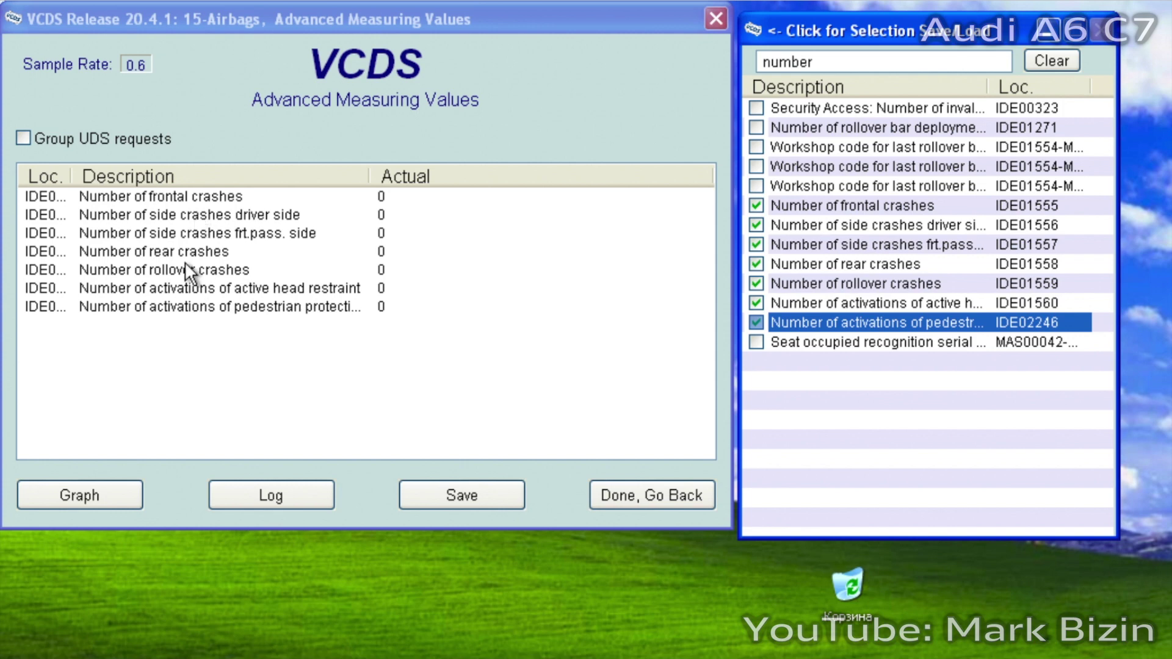
click(194, 197)
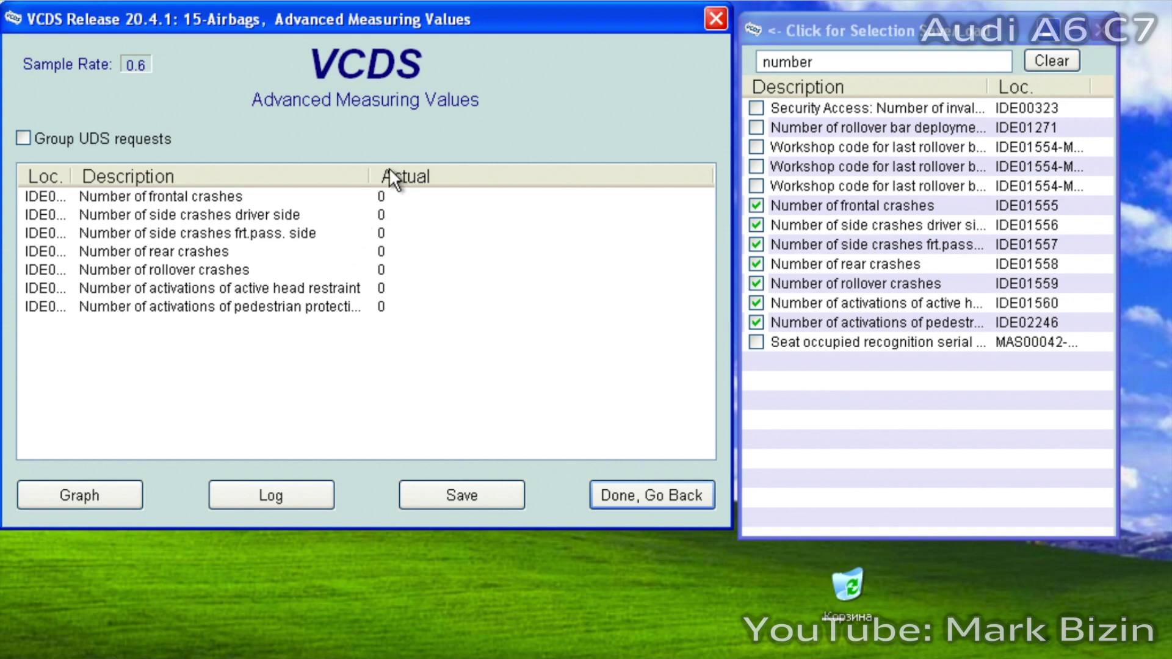
drag(368, 172, 409, 171)
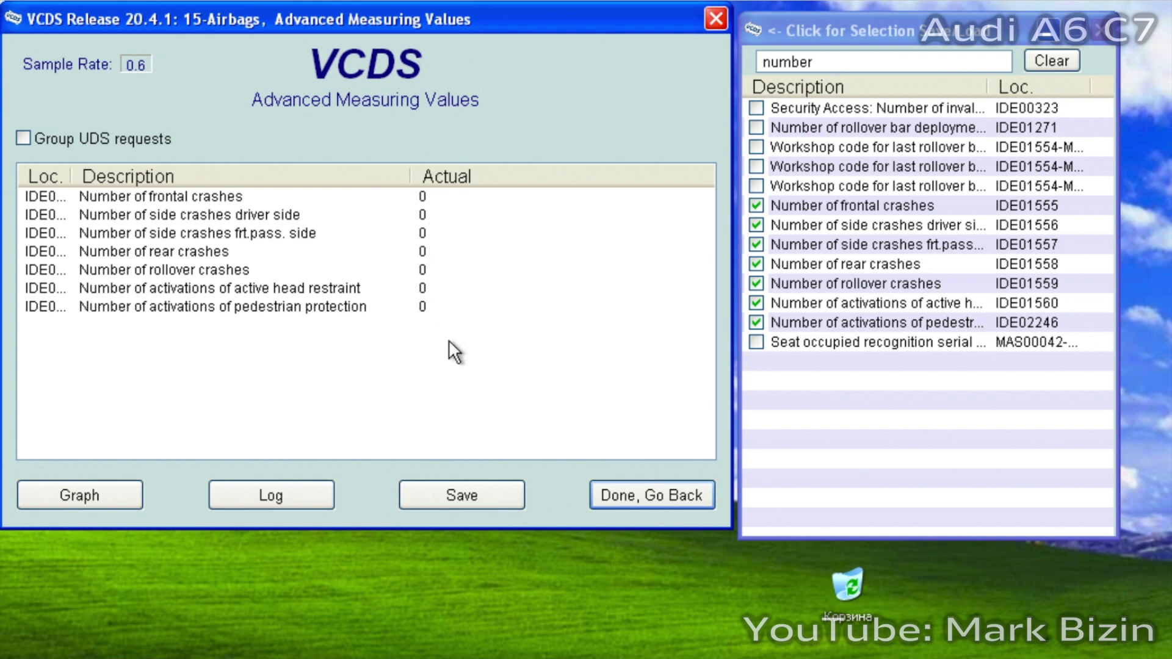
Close the 15-Airbags controller and open the advanced measuring values of 17-Instruments
click(615, 489)
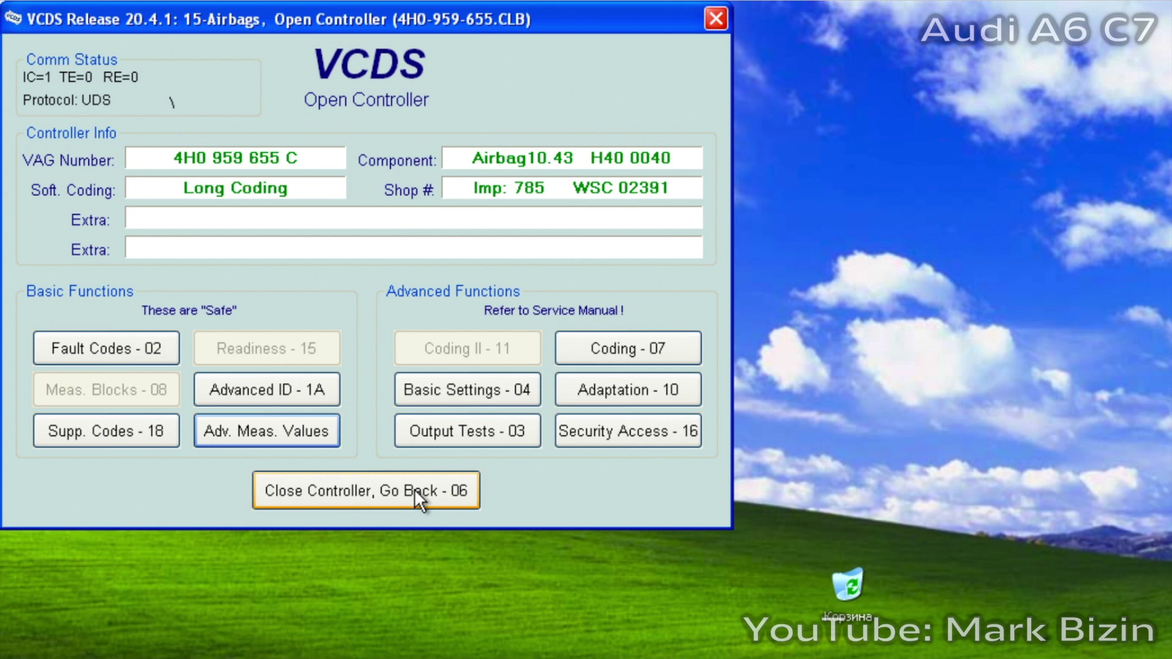
click(339, 494)
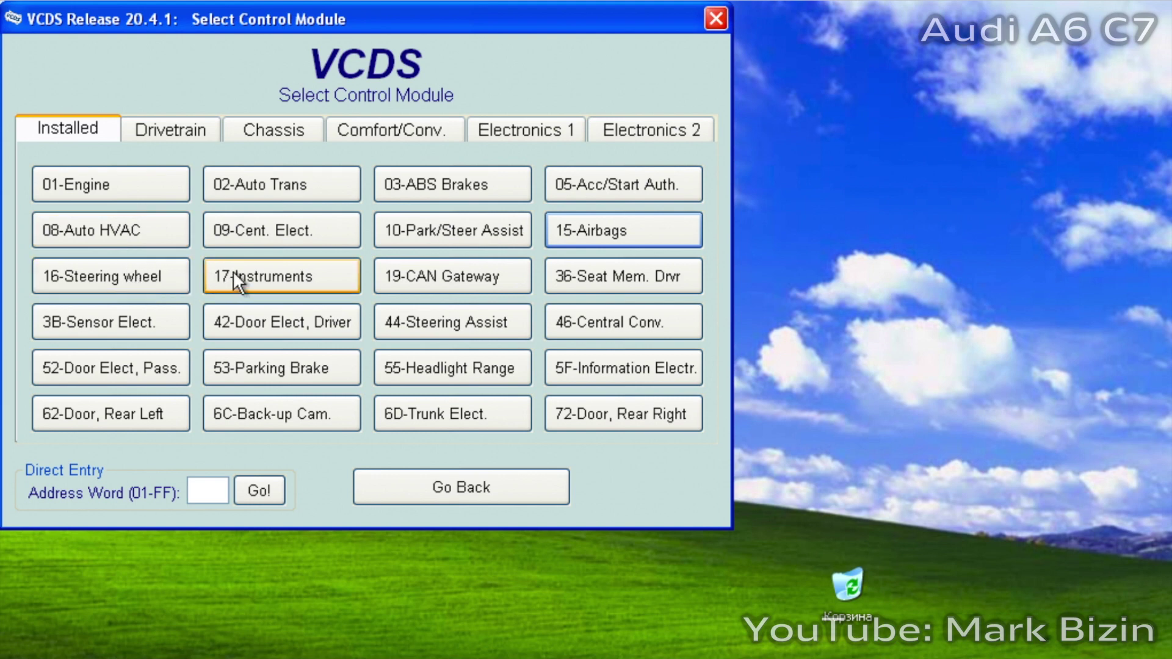
click(251, 277)
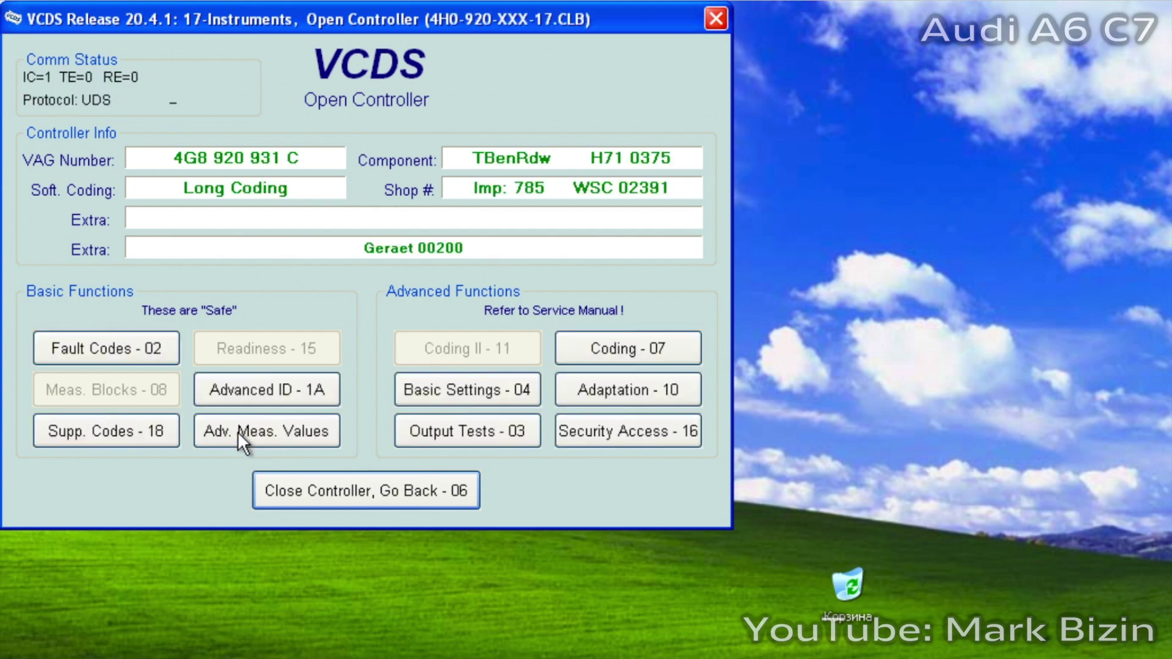
click(237, 431)
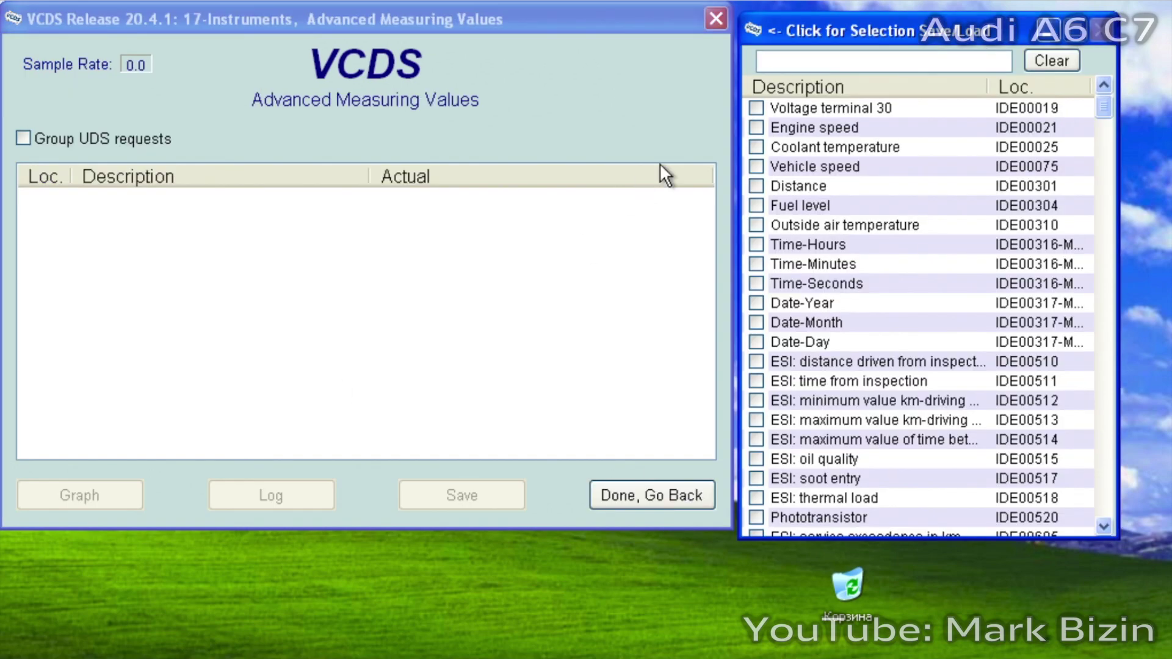
Add the Distance value, filter the list by "day" and add the Day counter as well
click(755, 186)
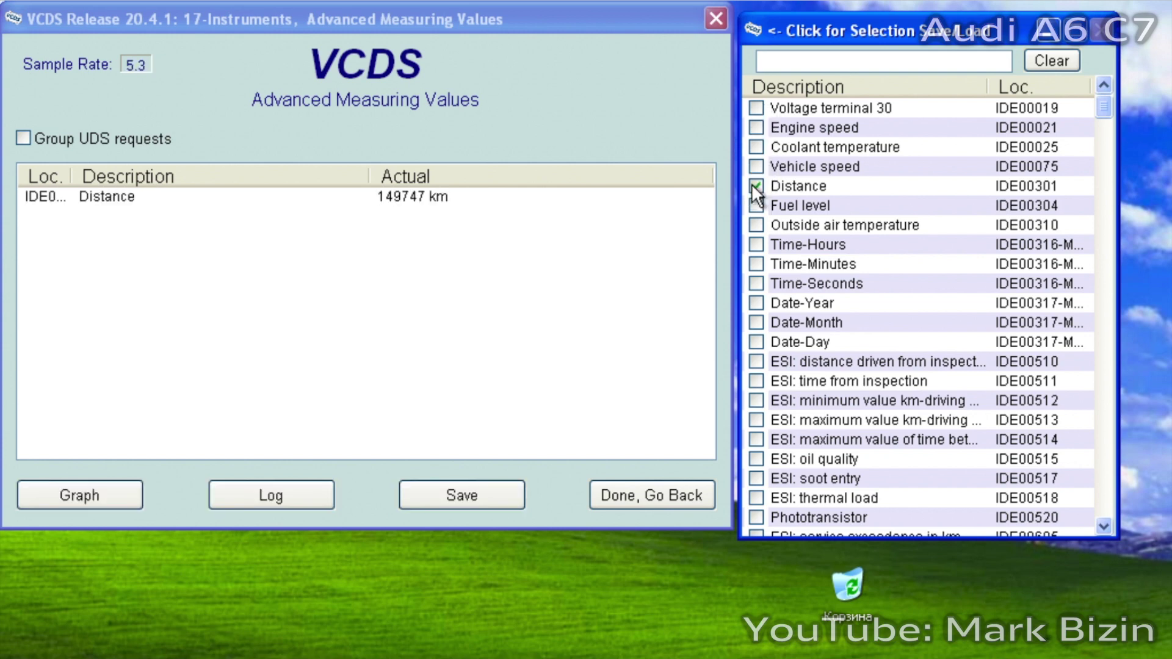
click(836, 64)
text(day)
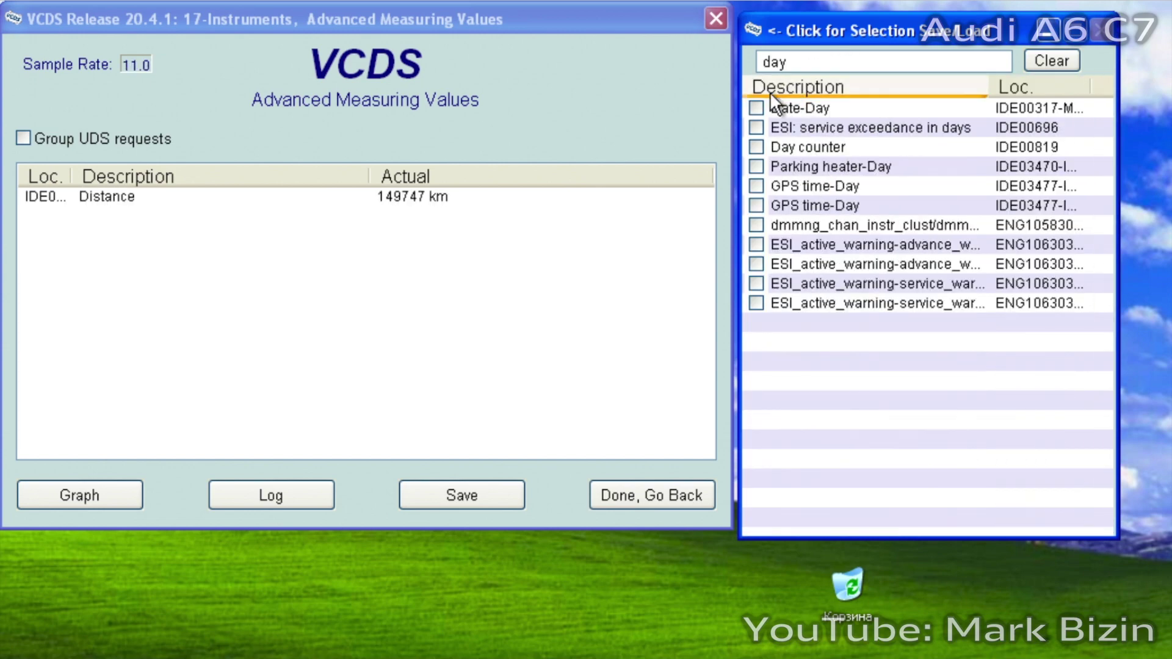
click(748, 142)
click(755, 147)
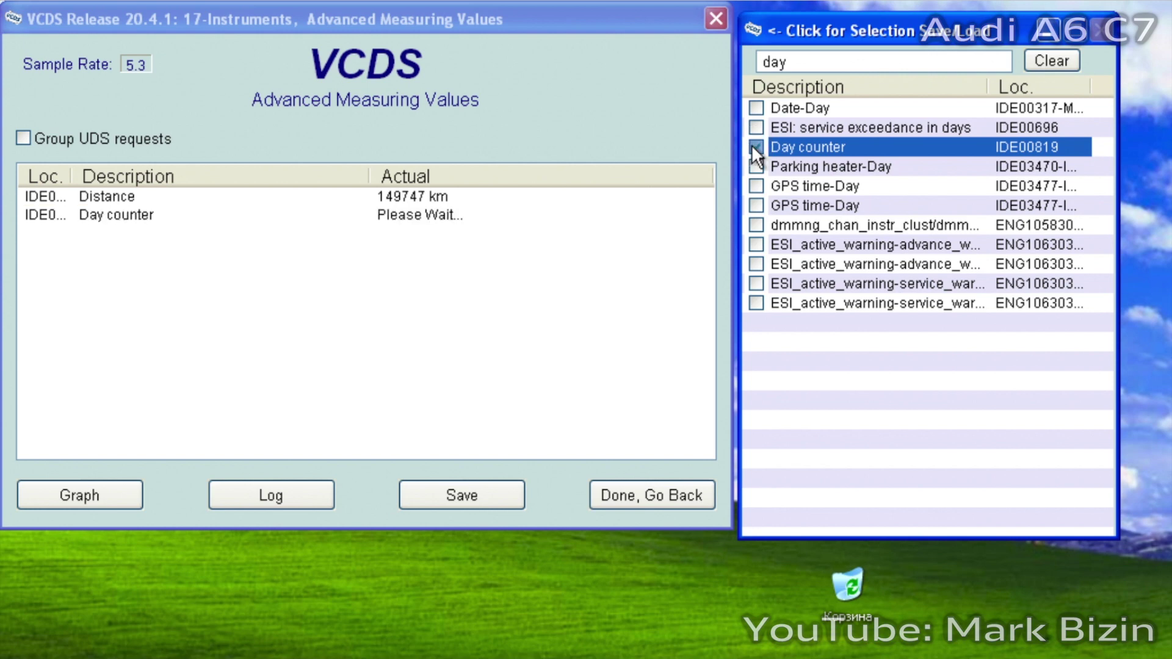
click(380, 215)
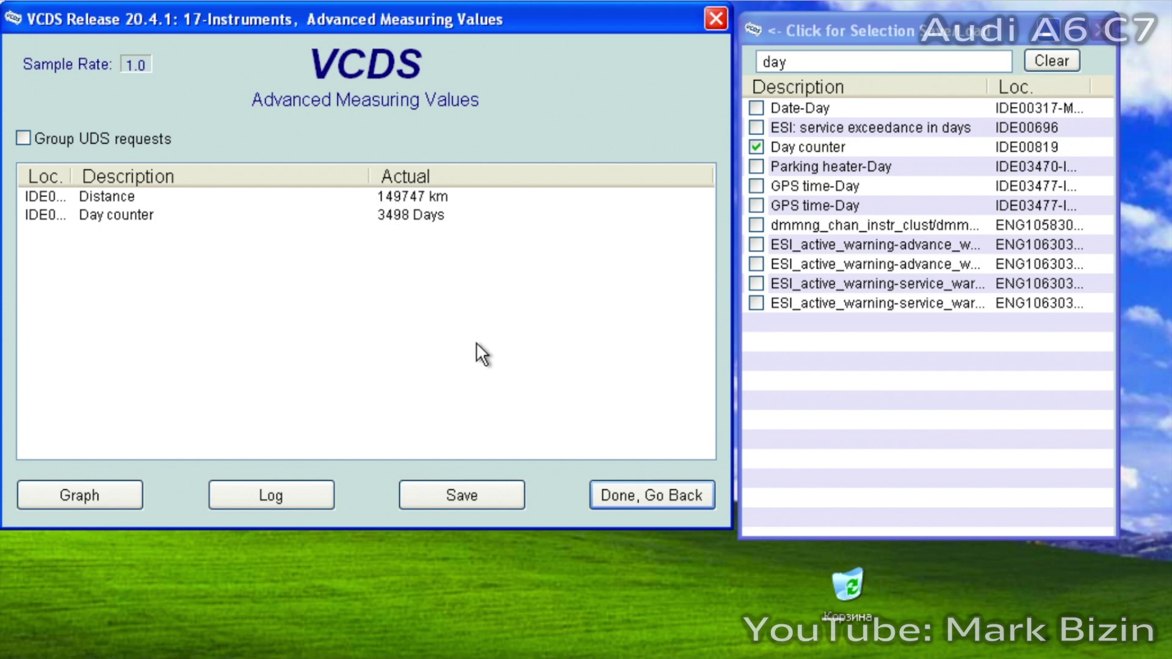
Close the 17-Instruments controller and open the advanced measuring values of 53-Parking Brake
click(635, 489)
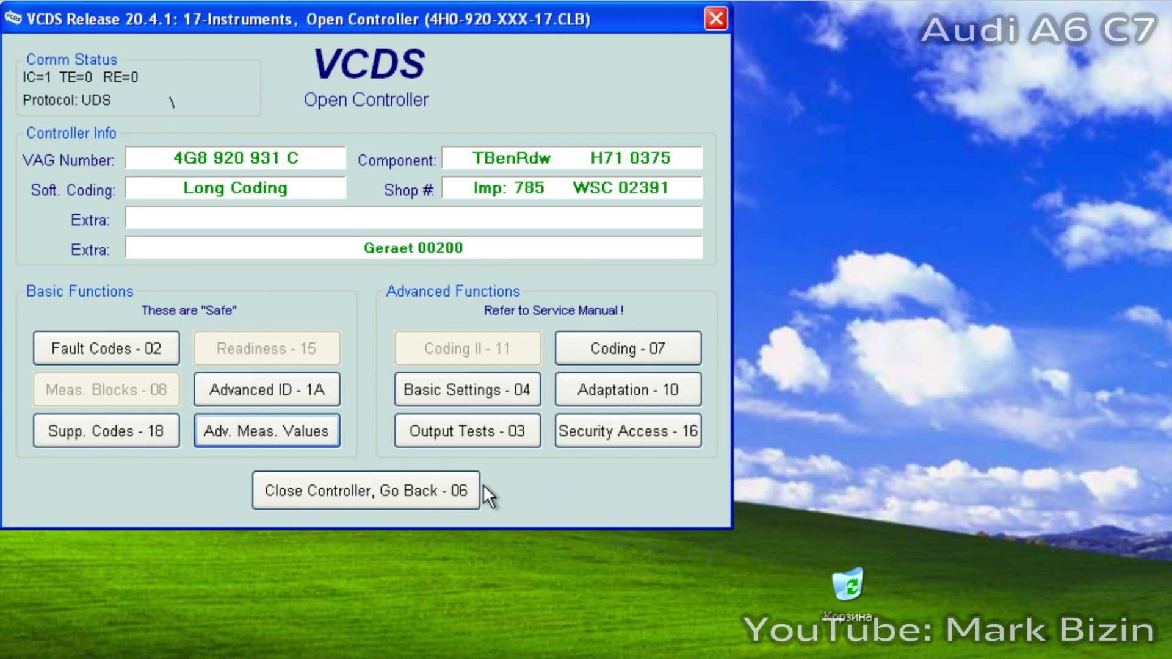
click(395, 490)
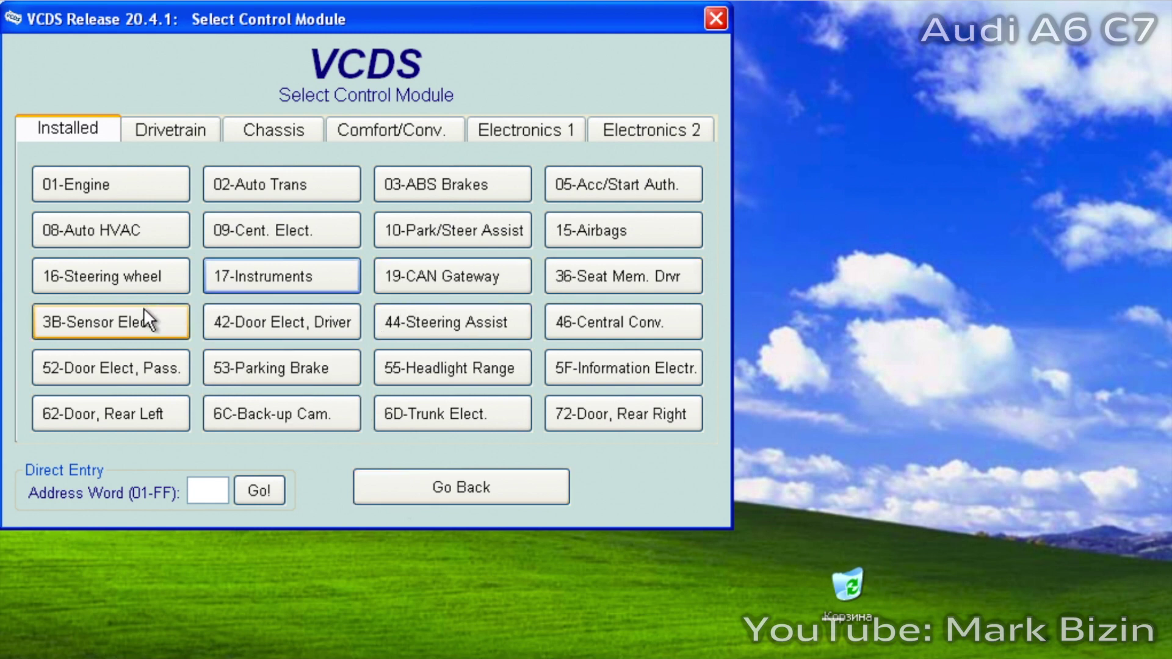
click(298, 362)
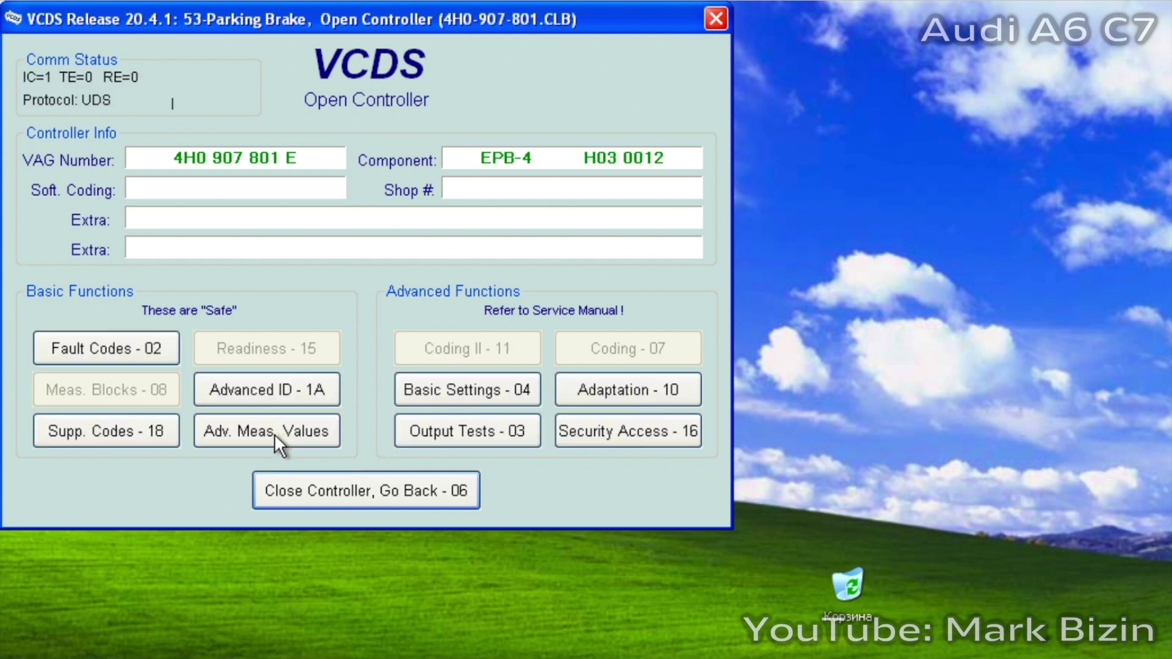
click(274, 433)
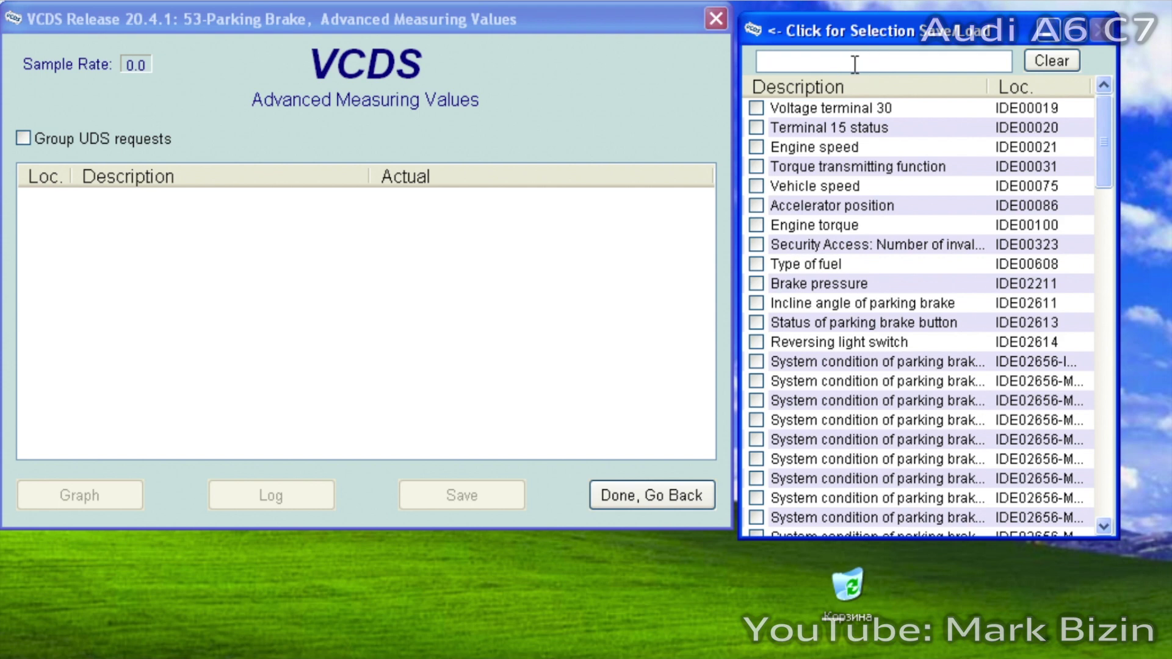
Filter the parking brake values by "app" and add Apply Counter-left Brake and Apply Counter-right Brake
text(app)
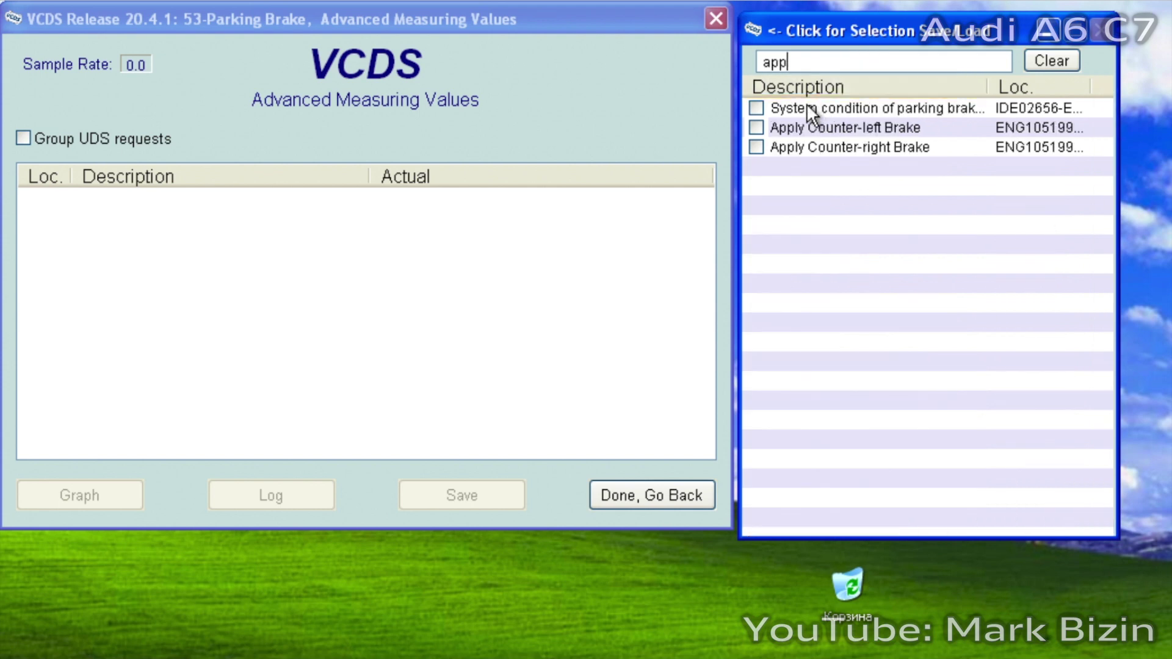
click(758, 127)
click(754, 142)
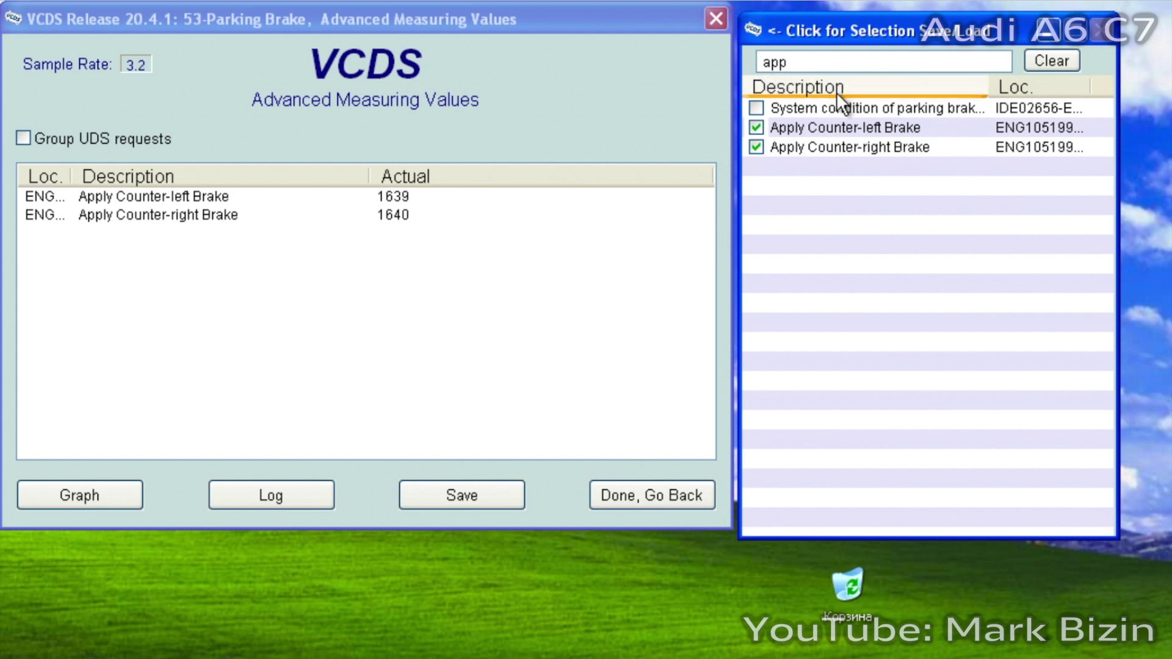
click(756, 127)
Filter the values by "mil" and add Last Auto Adjust information-Mileage
double_click(795, 64)
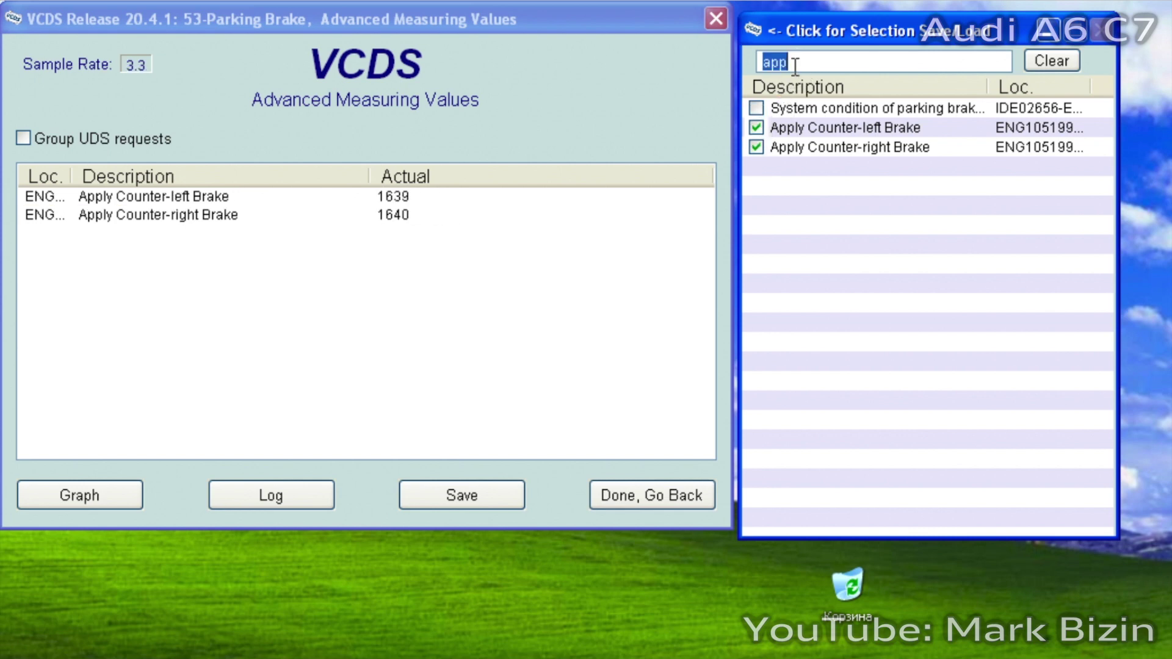
text(mil)
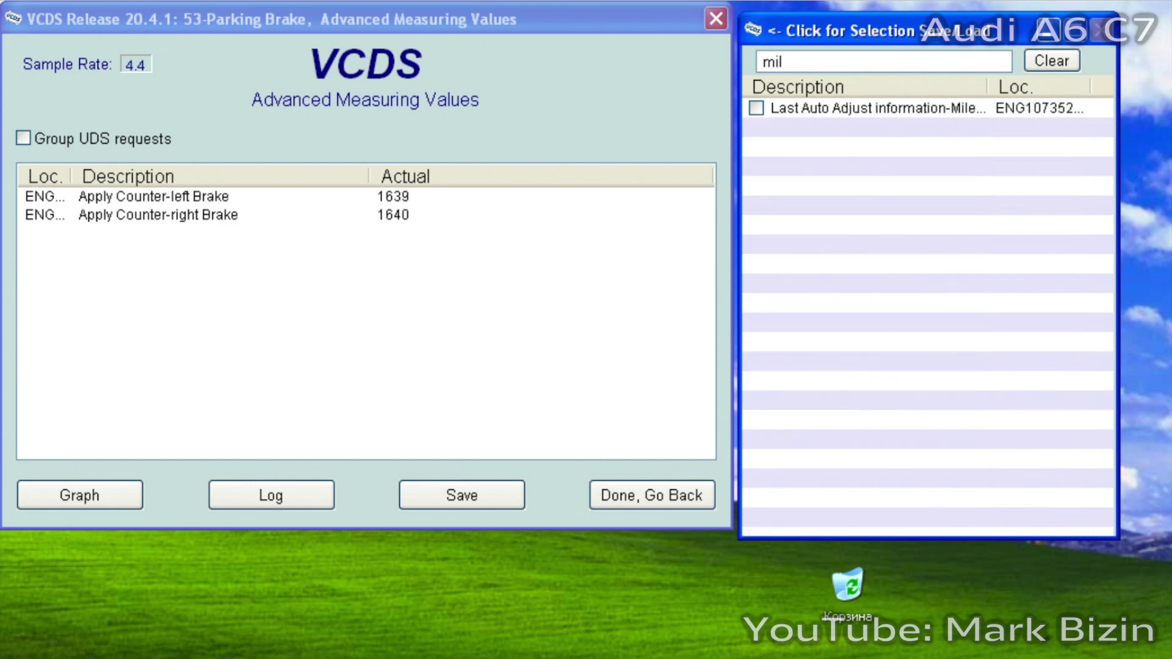
click(756, 108)
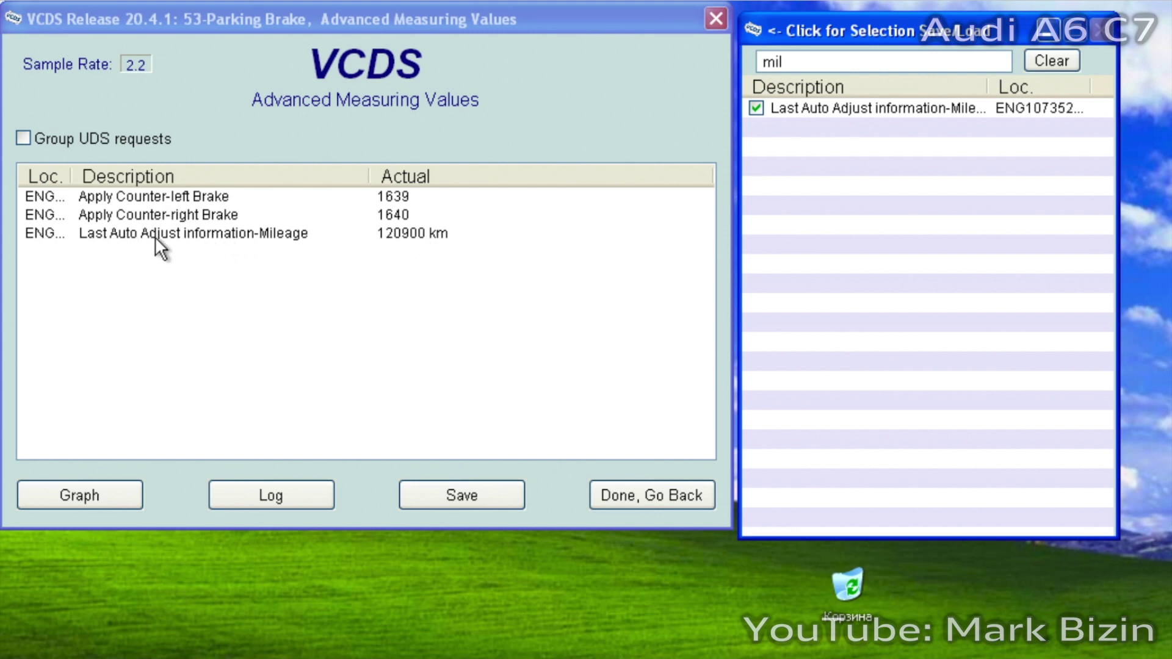
click(394, 237)
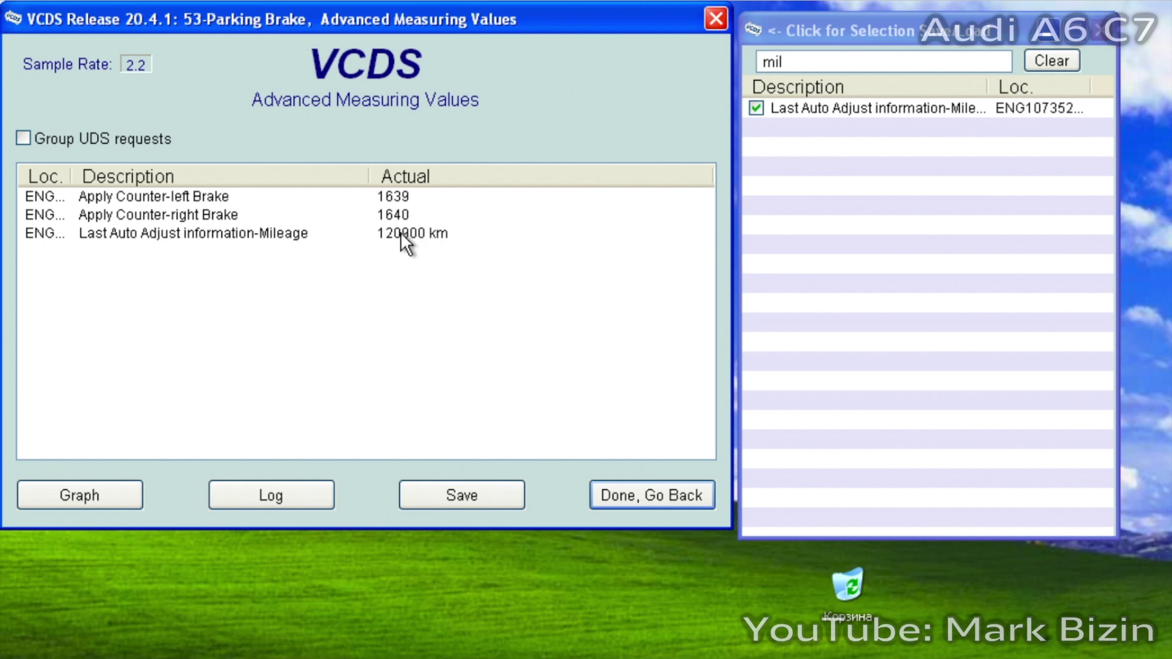
click(369, 233)
Close the 53-Parking Brake controller and open the measuring blocks of 5F-Information Electr
click(669, 489)
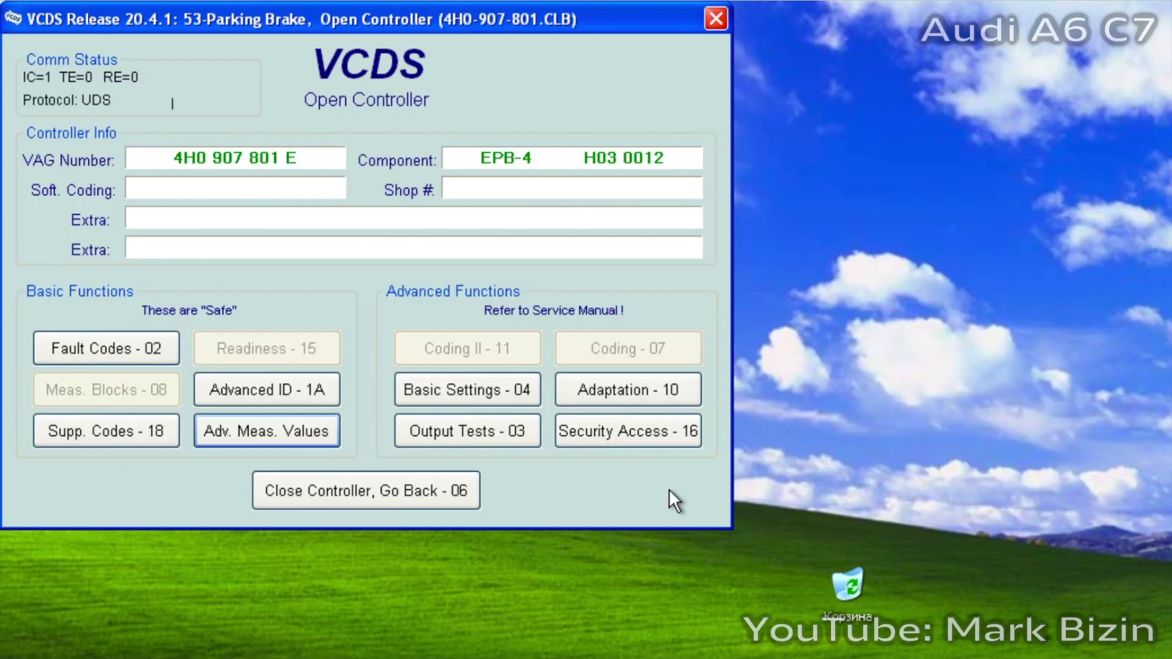
click(400, 479)
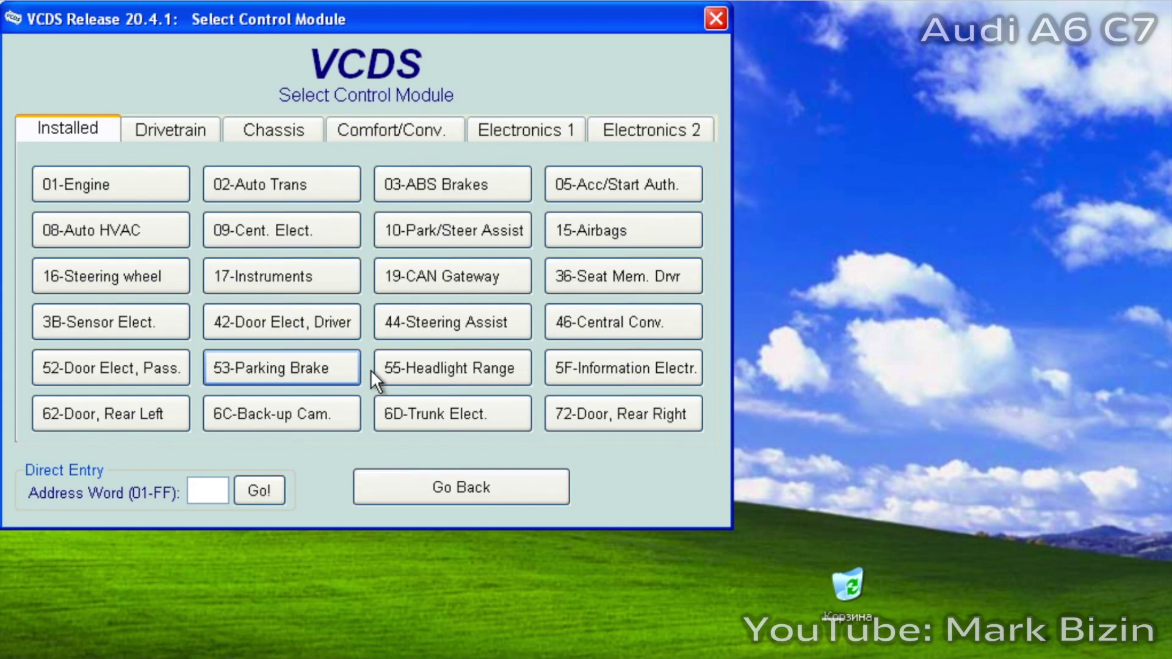
click(571, 361)
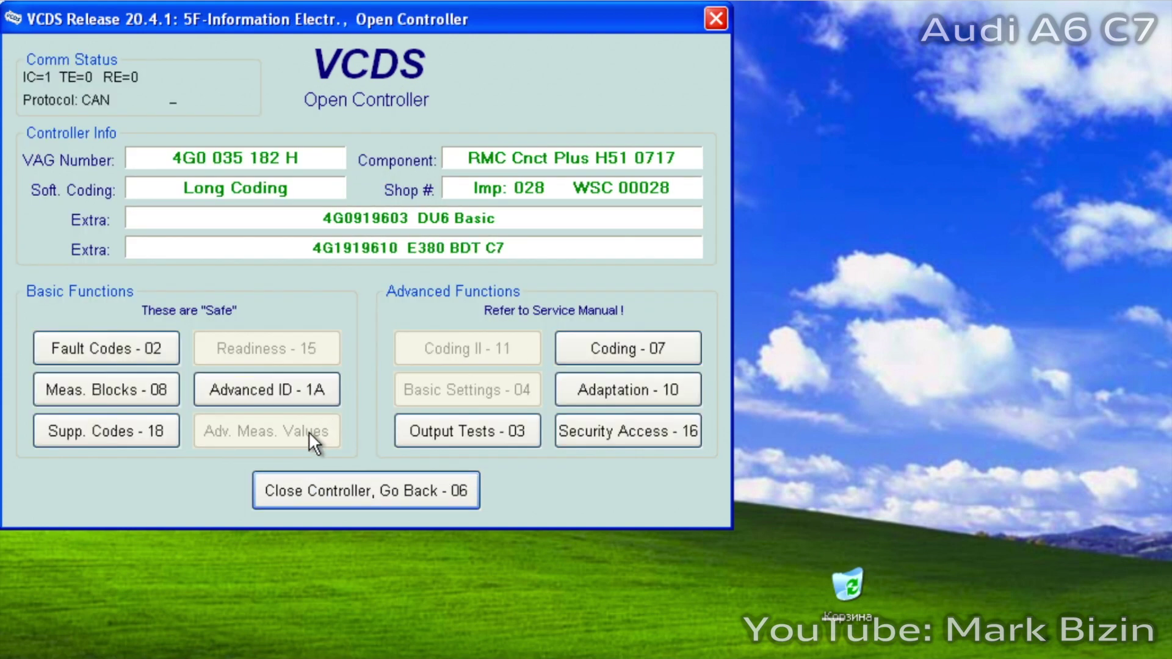
click(178, 386)
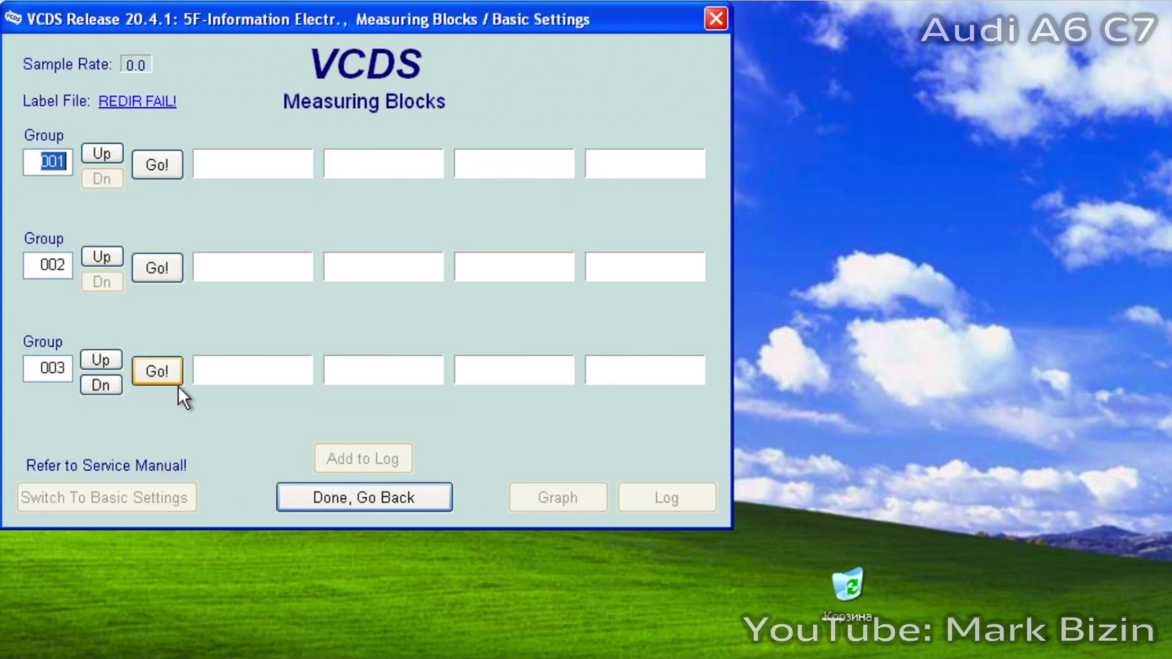
Load measuring group 041 in the first row and group 043 in the second row
text(41)
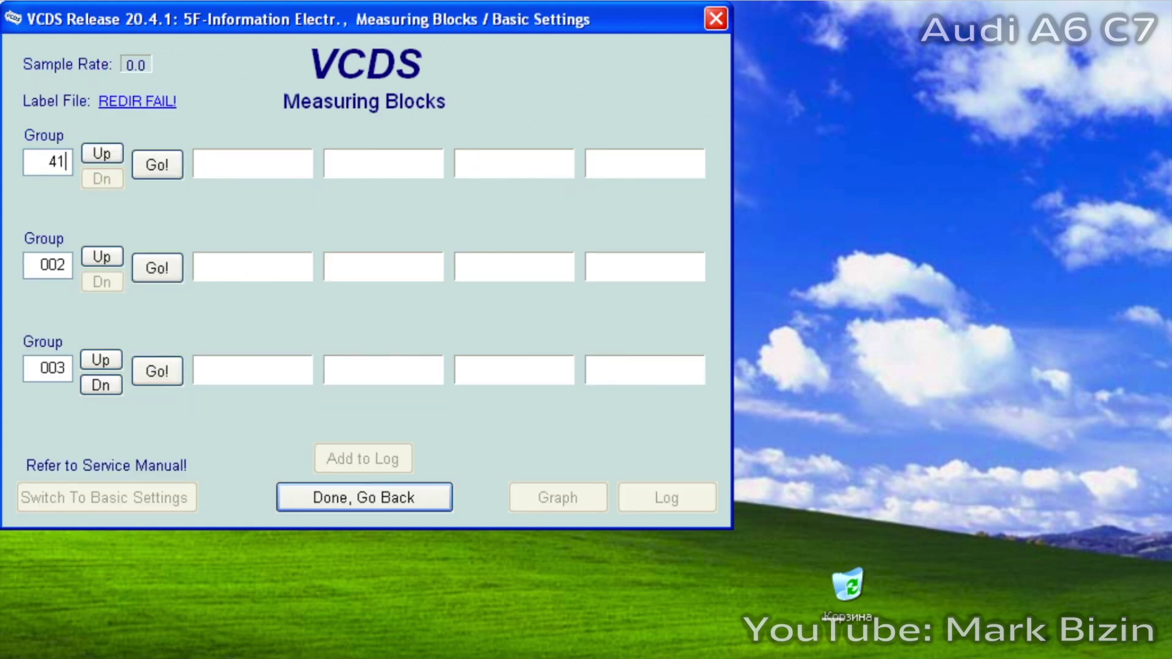
click(58, 266)
text(41)
key(Return)
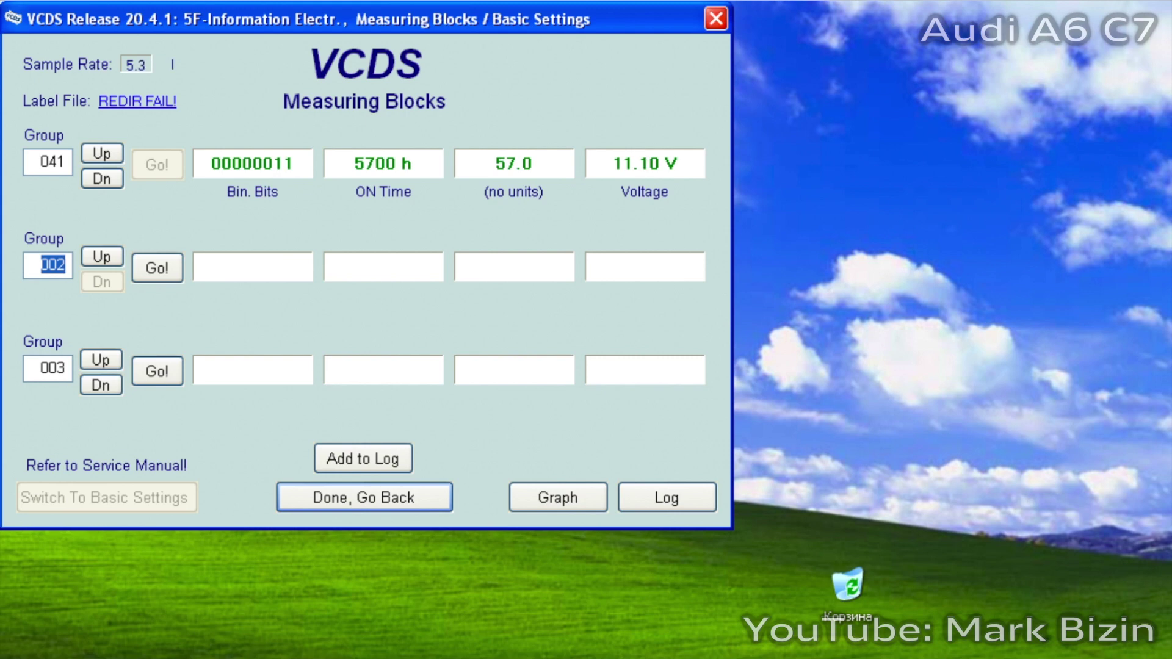
text(43)
key(Return)
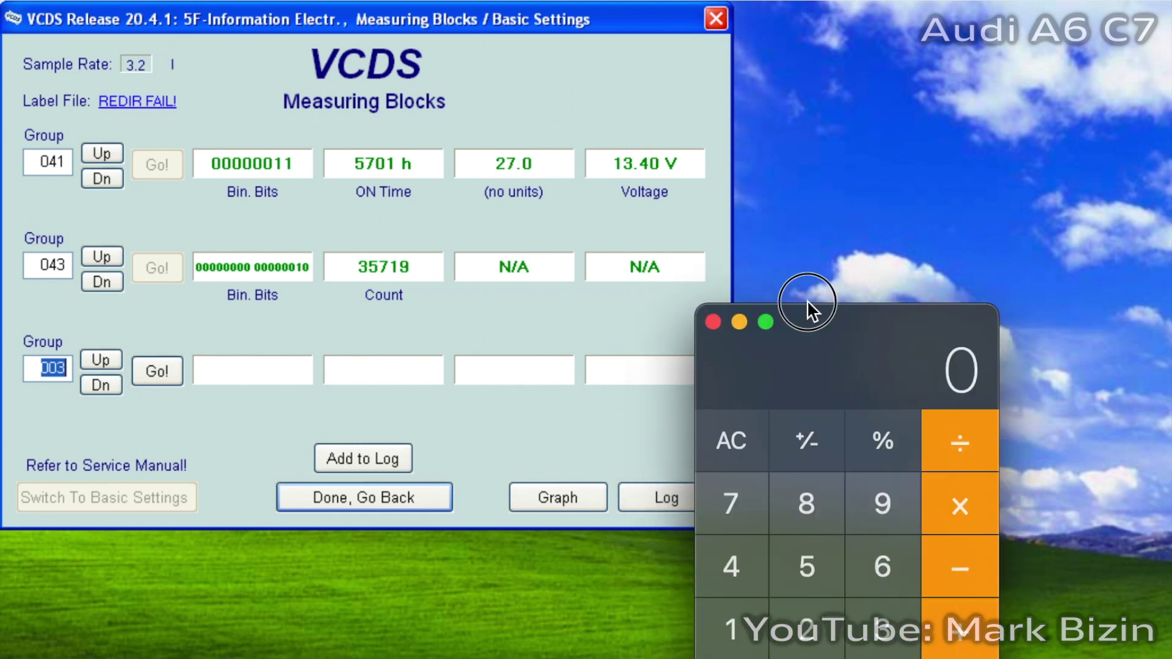
Move the calculator clear of the measuring blocks window and reset its entry
drag(808, 299, 838, 192)
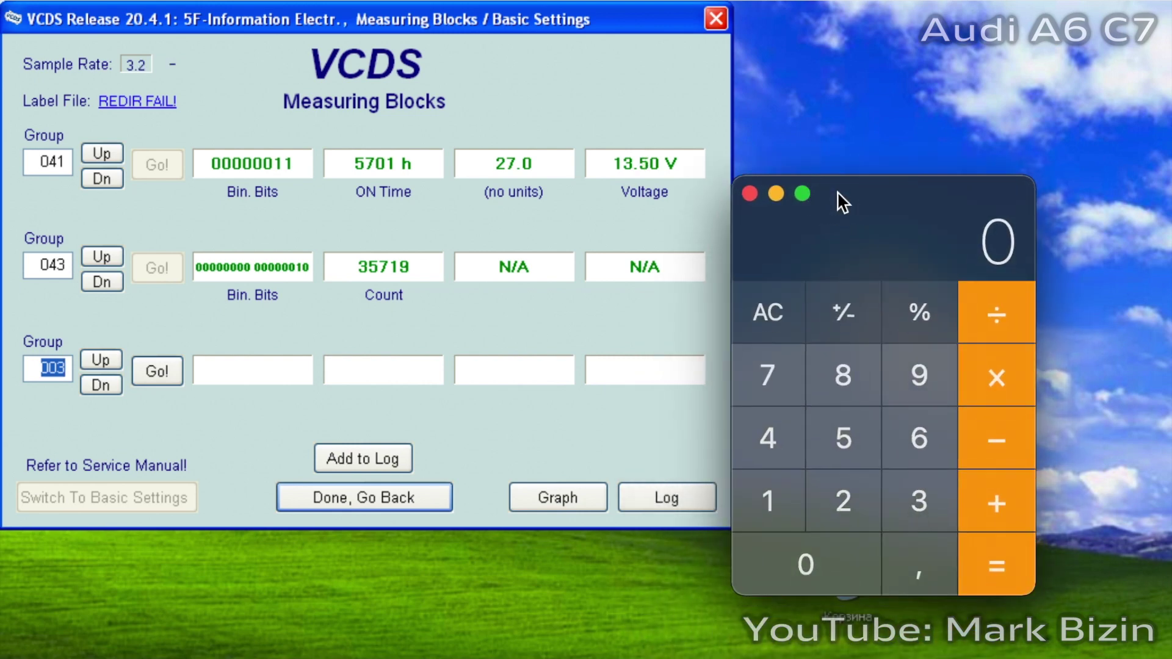
click(905, 479)
click(861, 433)
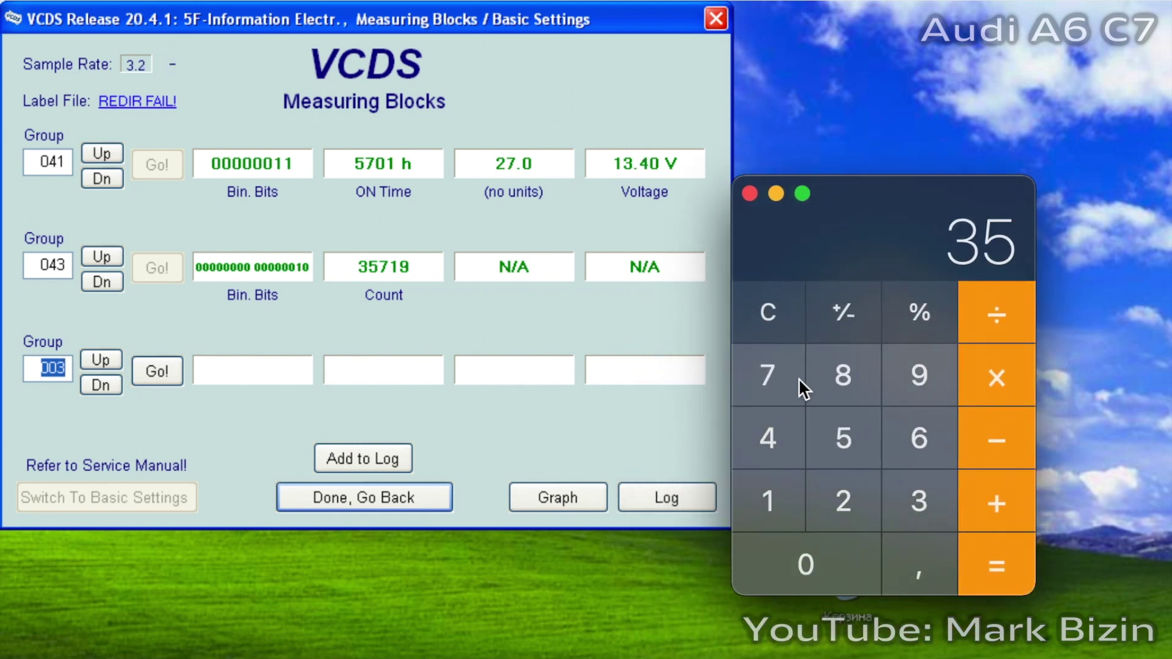
click(764, 328)
Divide the mileage of 149700 by the group 043 count of 35719 in the calculator
click(763, 478)
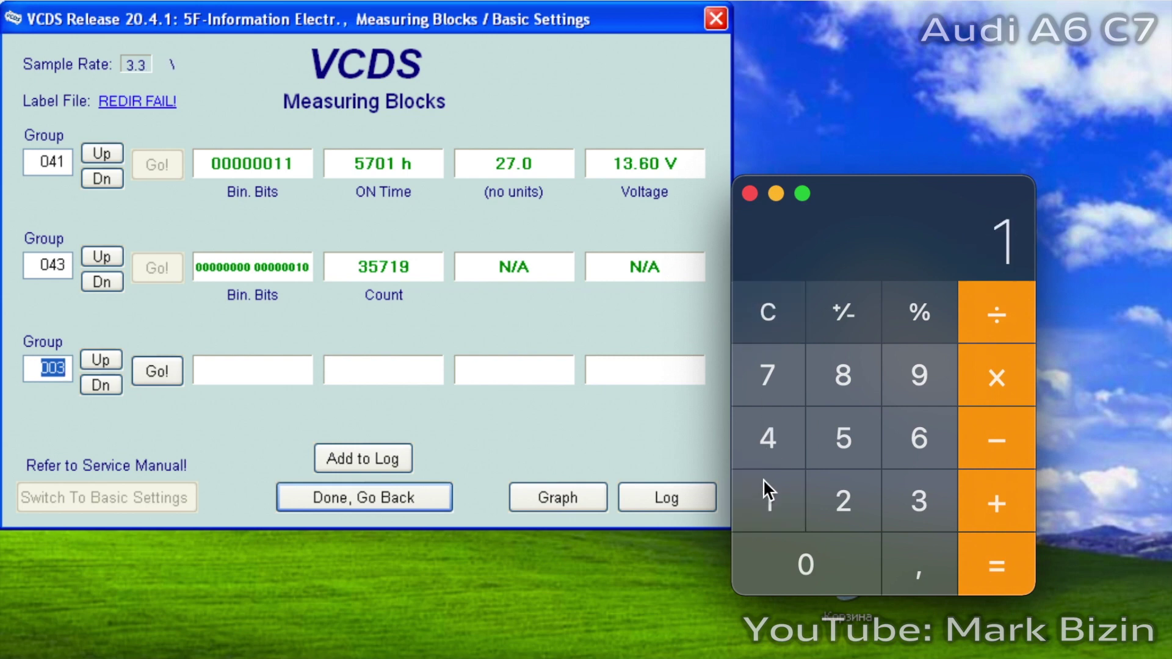
click(767, 449)
click(911, 368)
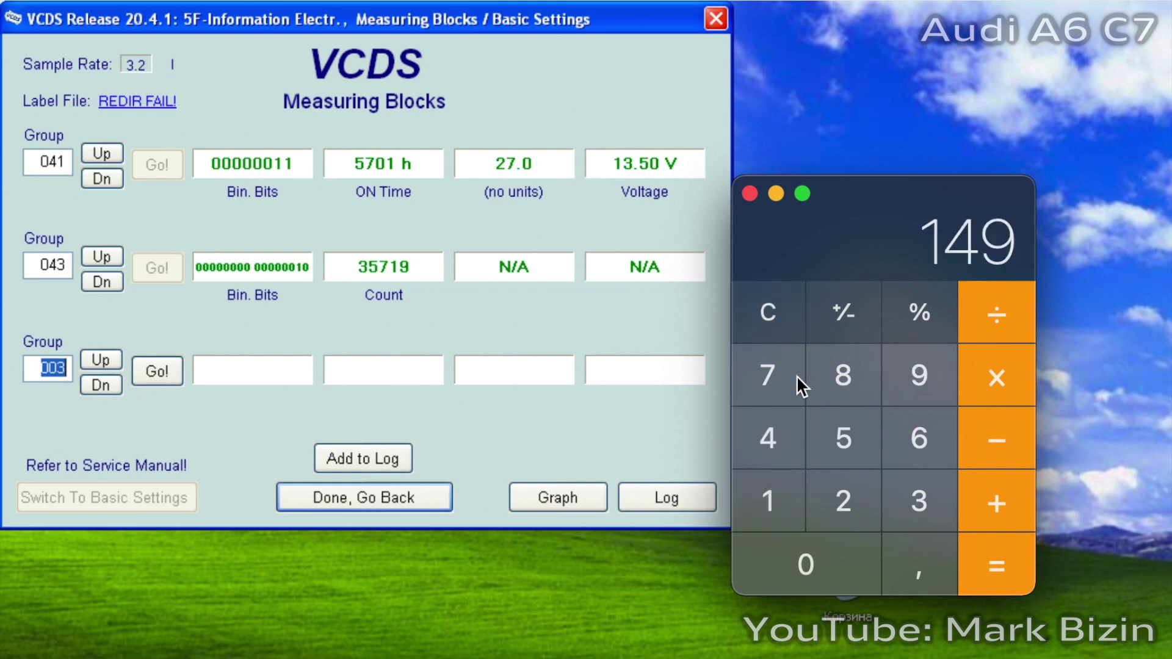
click(794, 376)
double_click(810, 564)
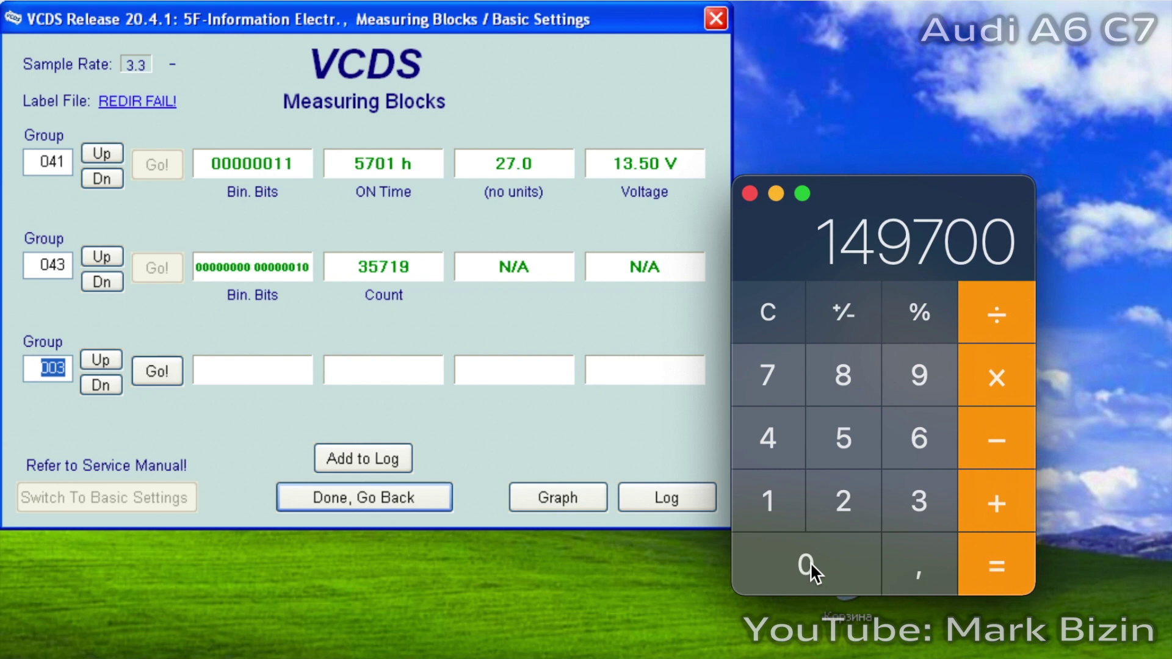
click(1005, 310)
click(902, 494)
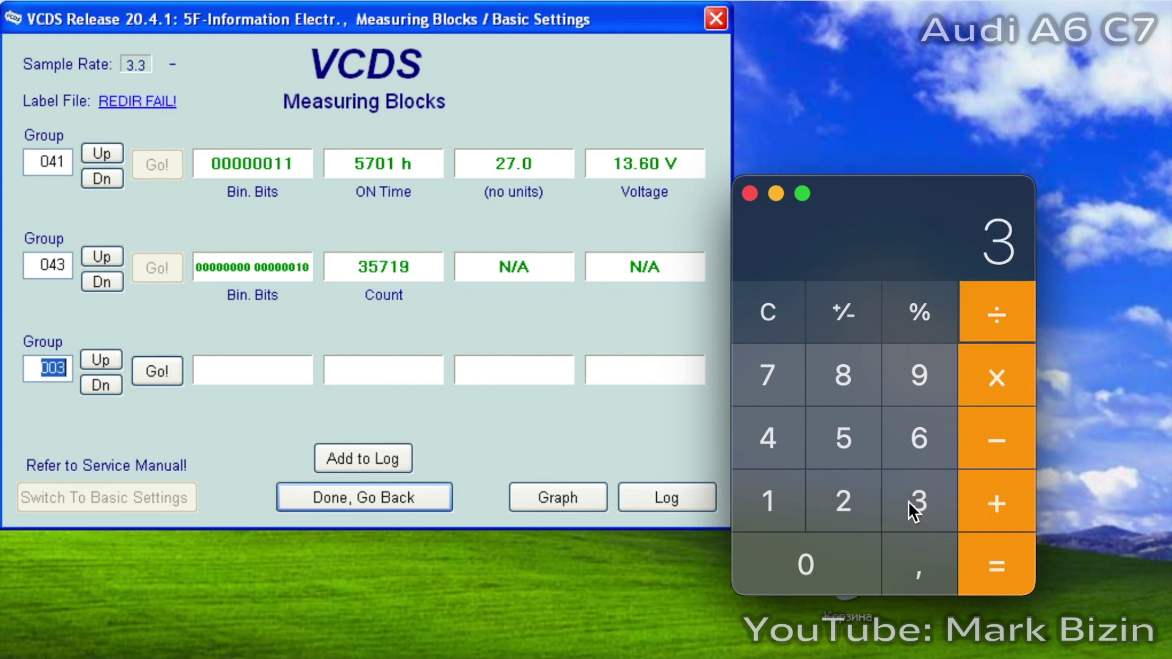
click(851, 443)
click(768, 372)
click(770, 482)
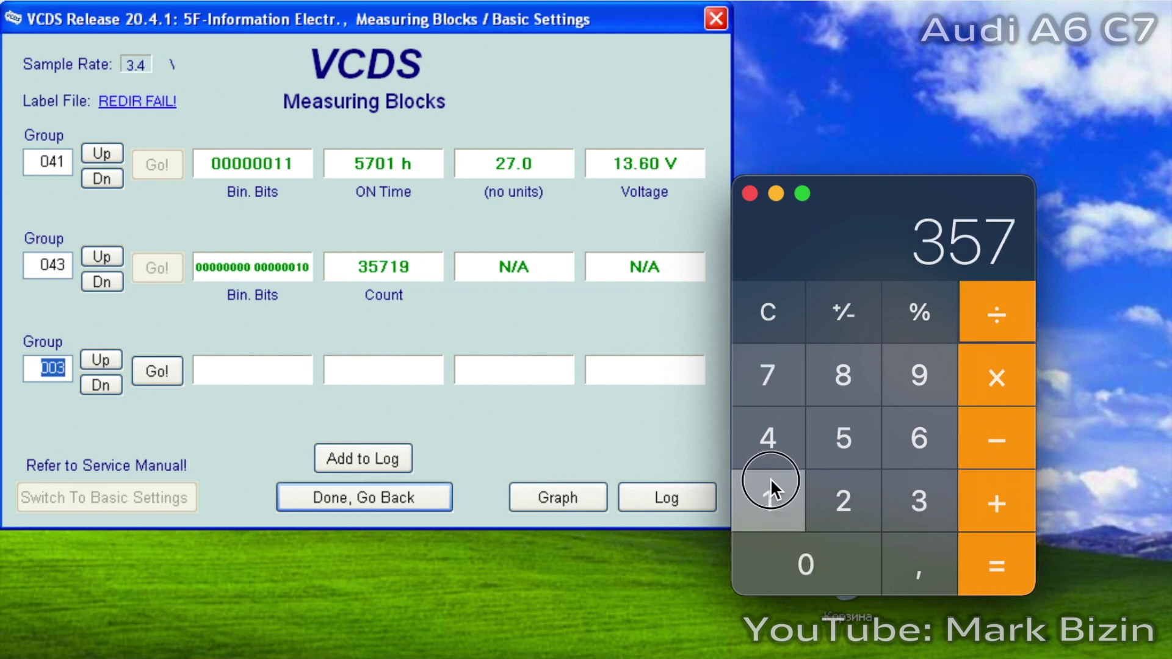
click(904, 386)
click(985, 537)
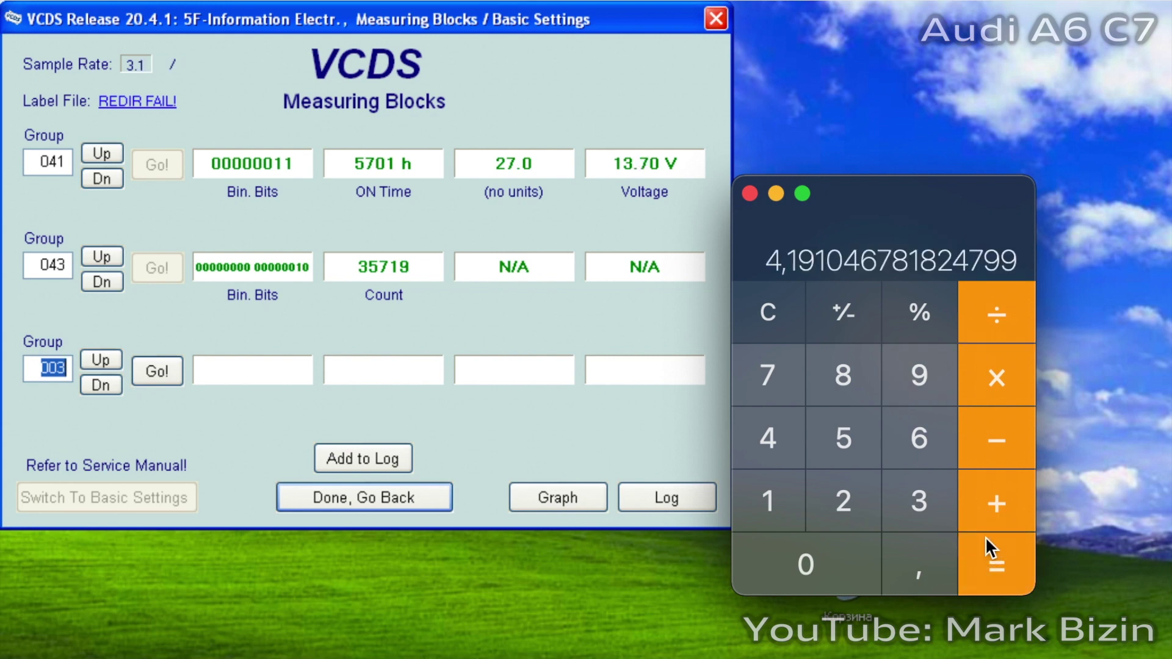
Divide the group 043 count of 35719 by 2 in the calculator, clearing it before and after
click(770, 324)
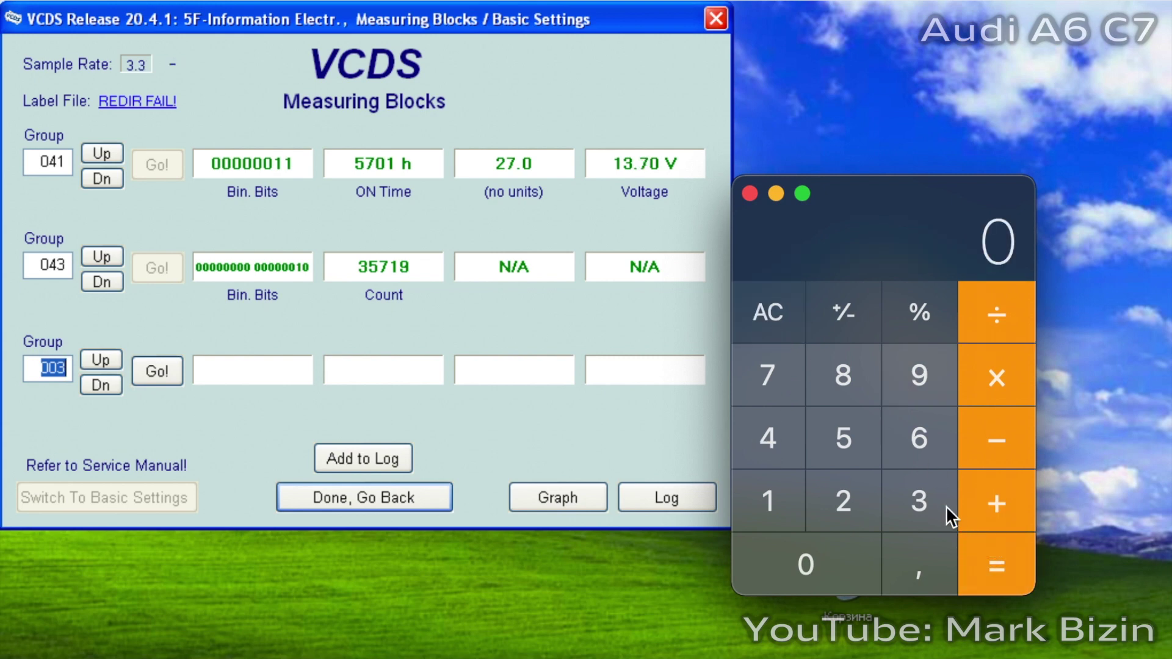
click(923, 499)
click(854, 445)
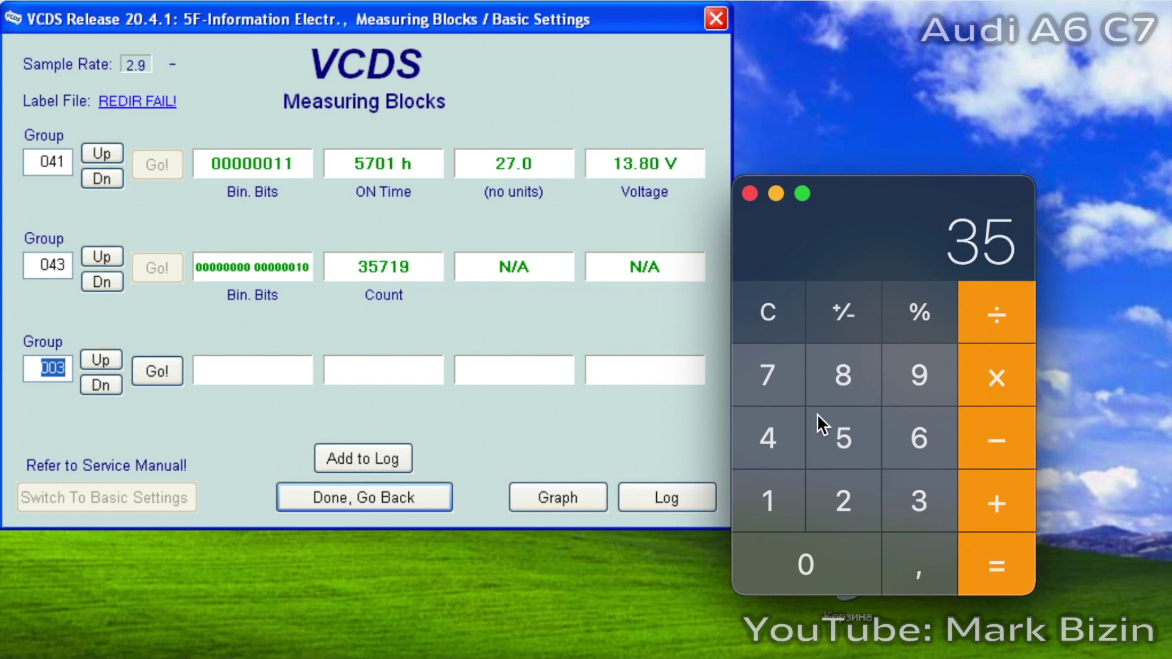
click(772, 405)
click(767, 488)
click(916, 373)
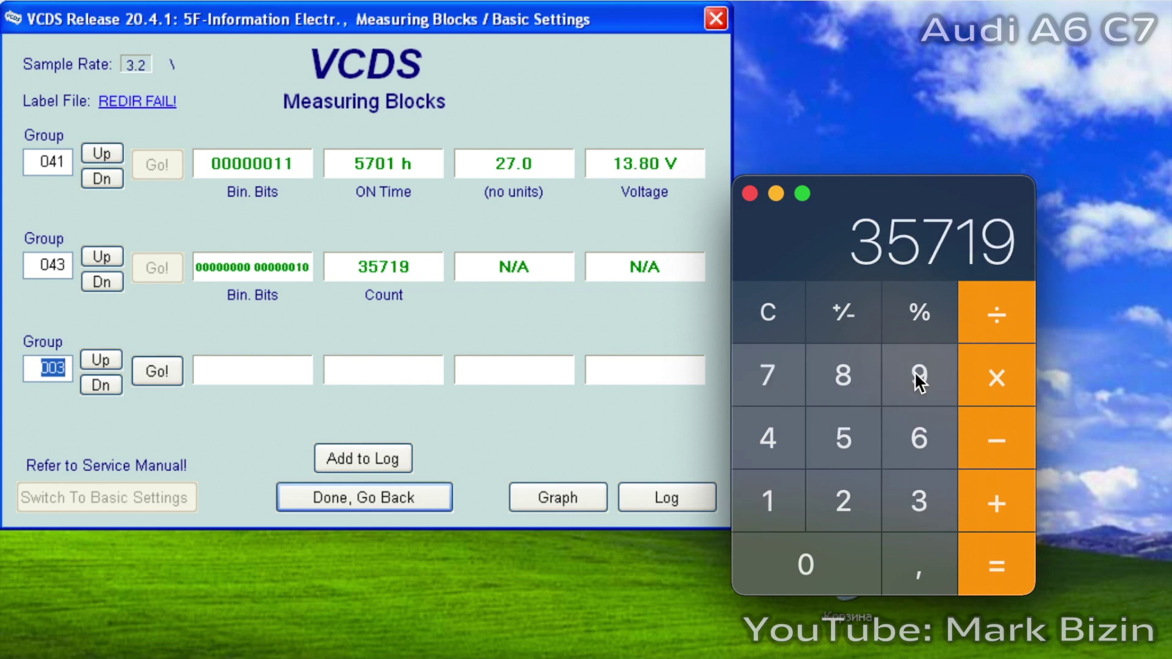
click(999, 305)
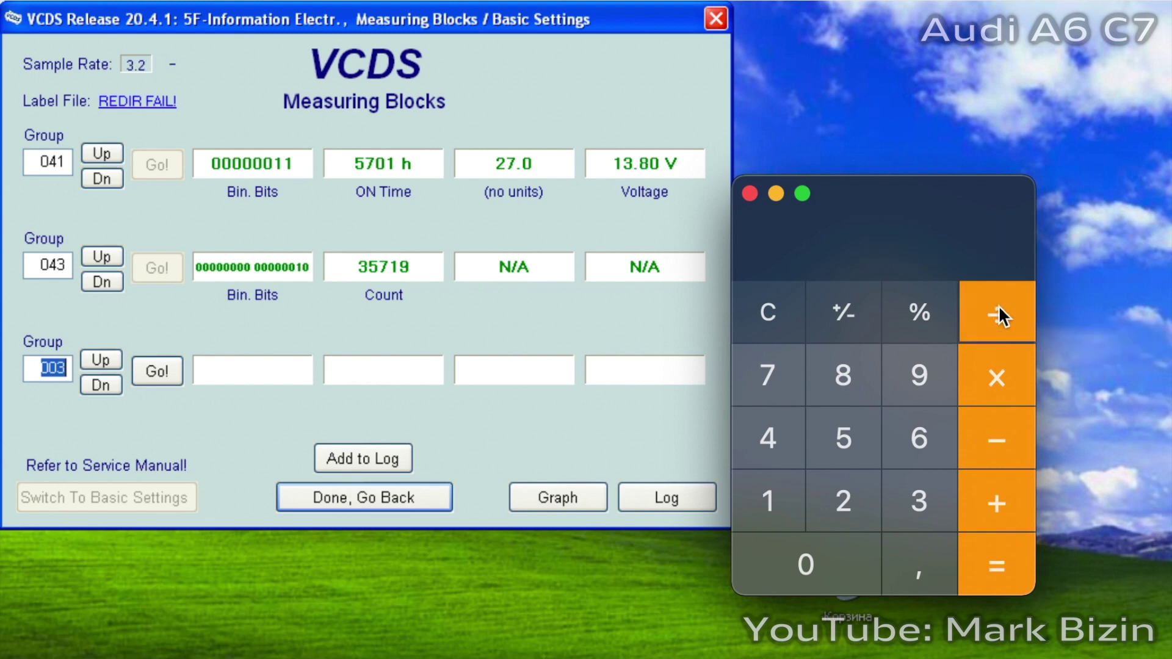
click(838, 517)
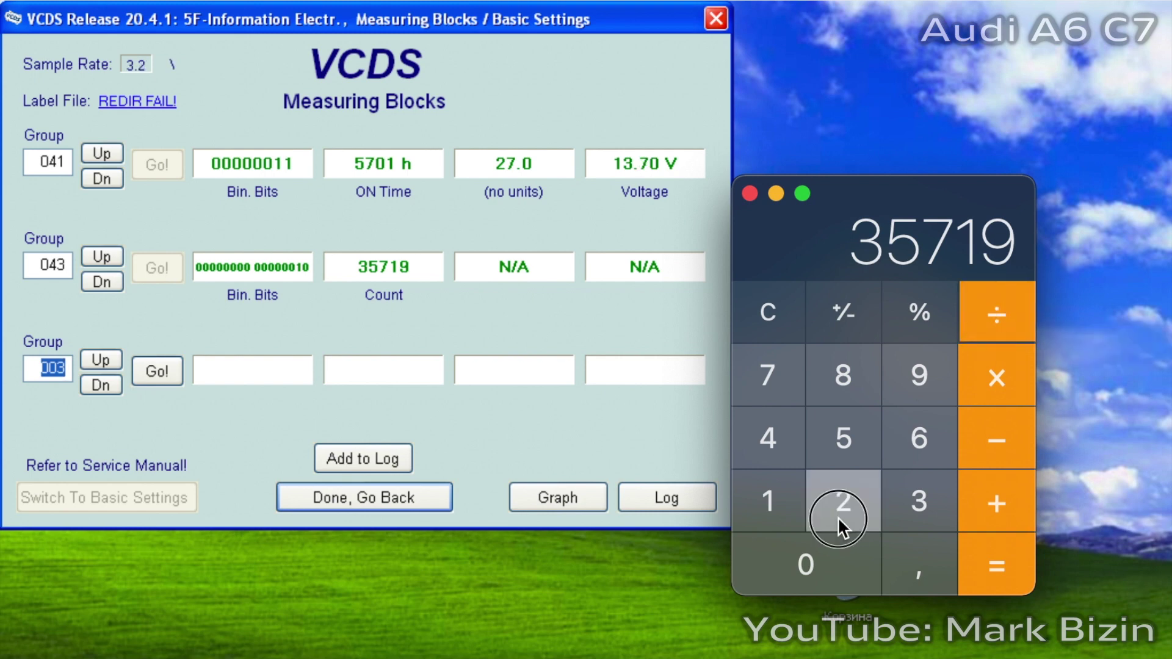
click(993, 573)
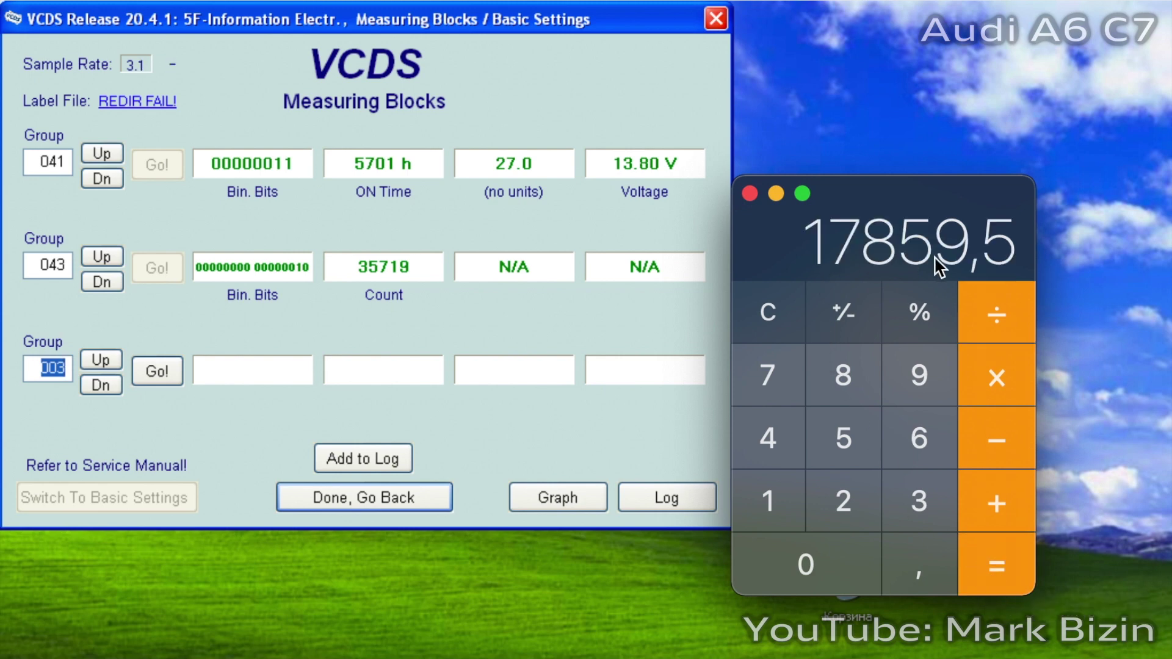
click(762, 305)
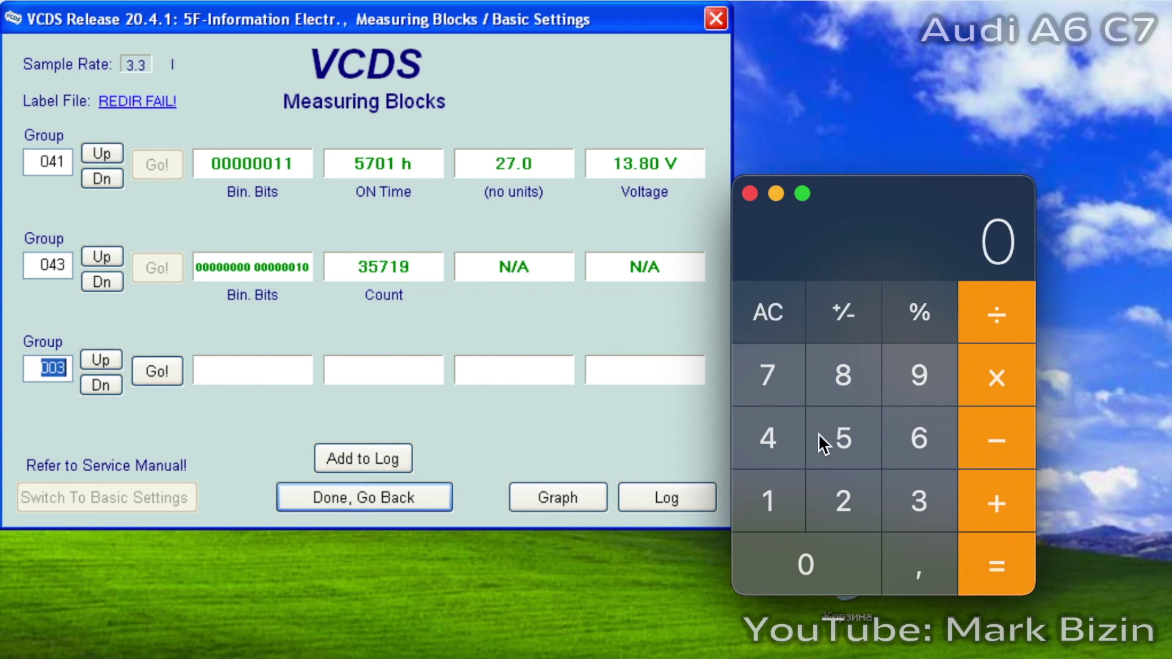
click(776, 497)
click(773, 474)
click(777, 328)
Divide the mileage of 149800 by the halved count, entered as 17849, in the calculator
click(770, 507)
click(769, 453)
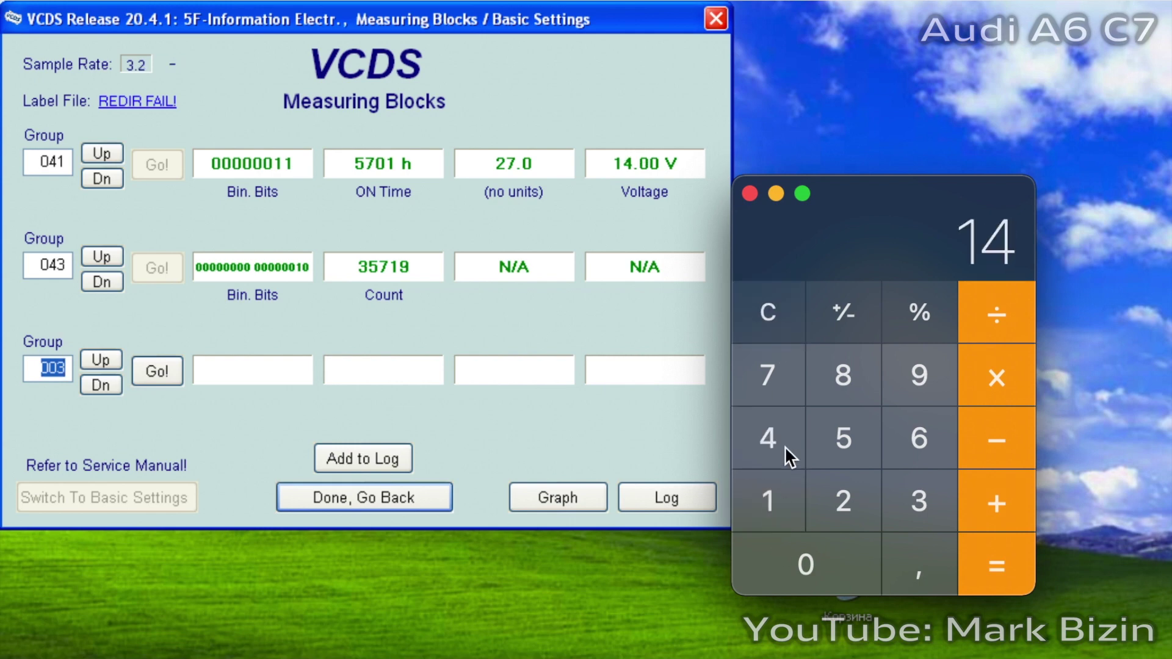
click(906, 380)
click(812, 376)
click(836, 559)
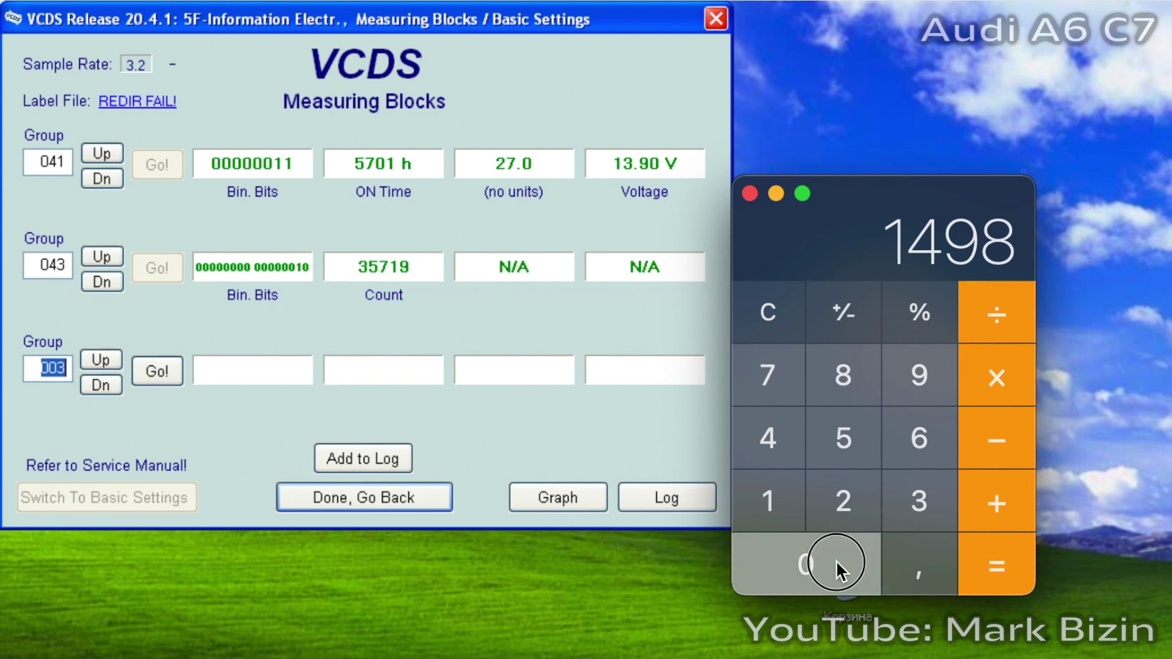
click(837, 559)
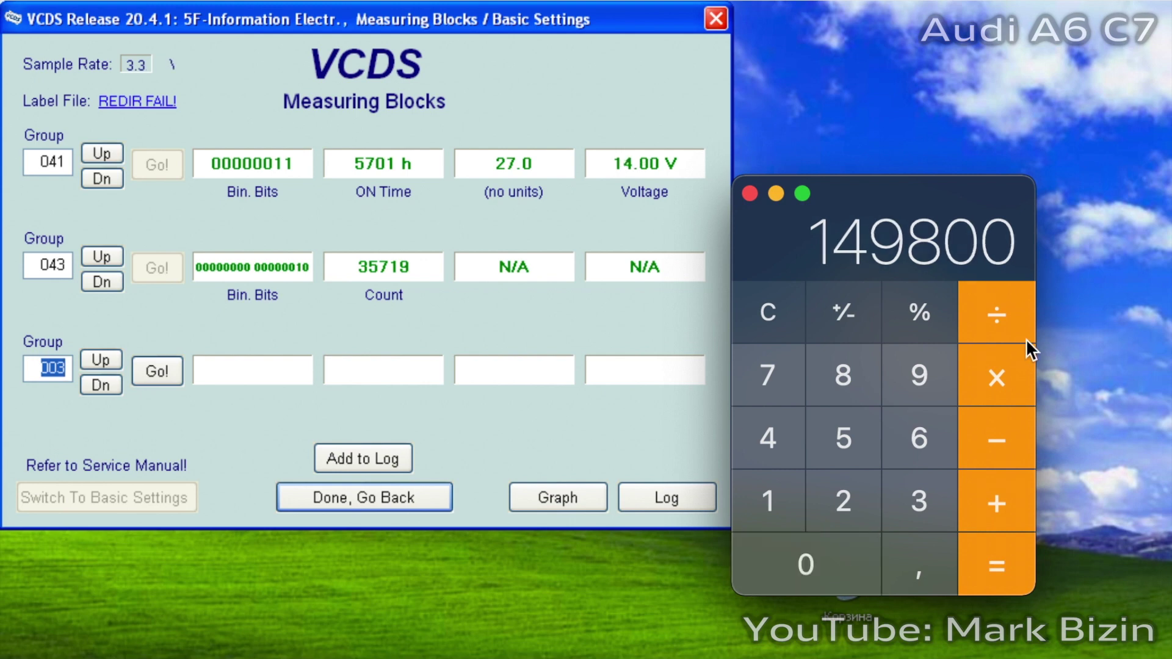
click(992, 317)
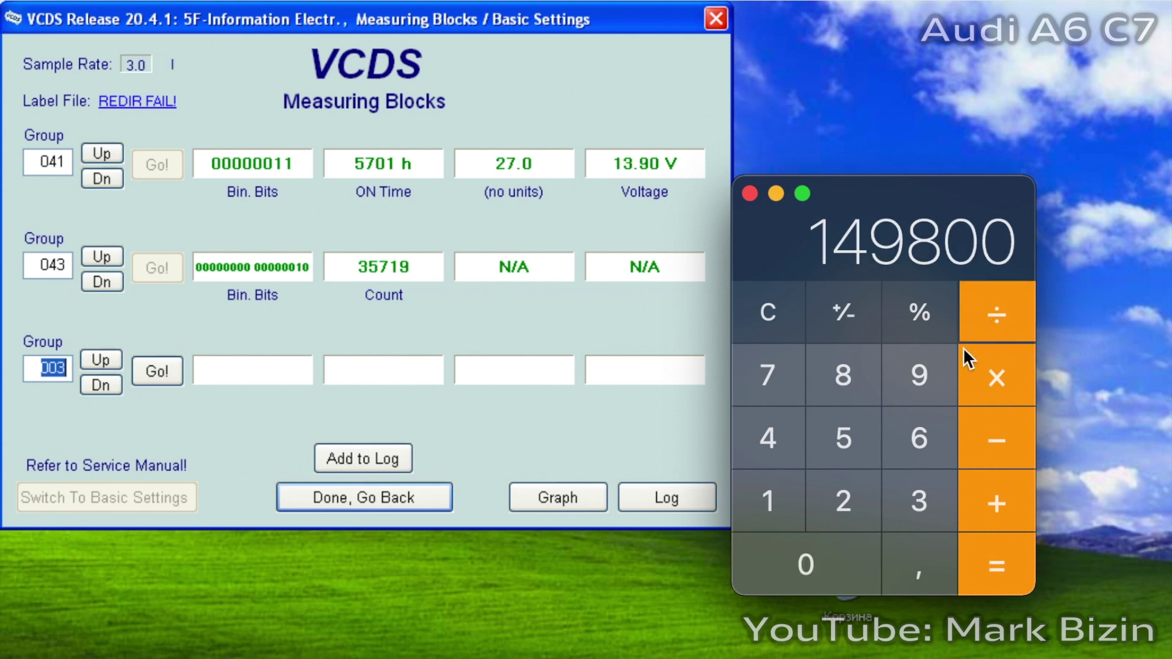
click(770, 479)
click(772, 376)
click(845, 374)
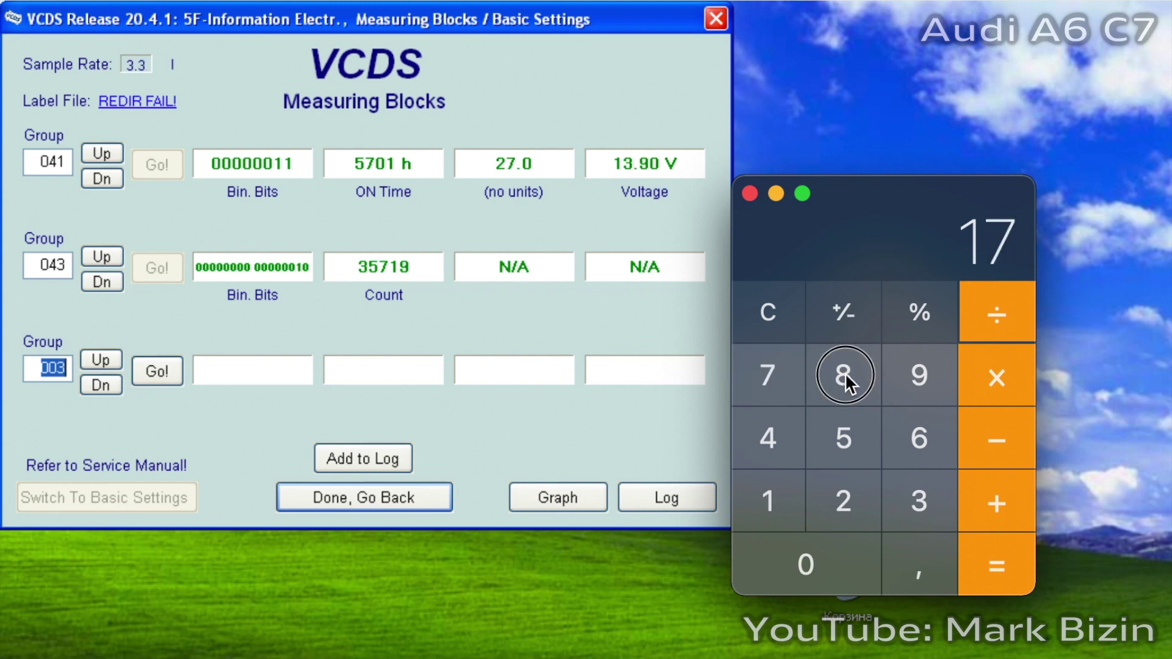
click(771, 444)
click(913, 370)
click(1010, 565)
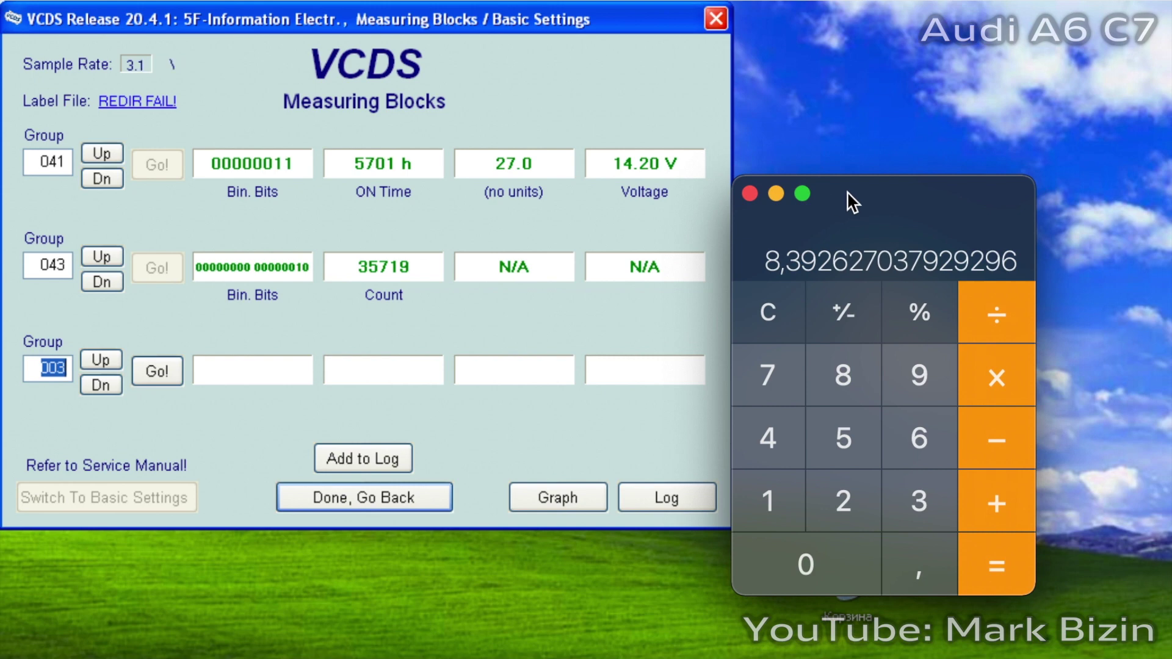
Close the 5F-Information Electr. controller and open the advanced measuring values of 6D-Trunk Elect
drag(853, 203, 852, 656)
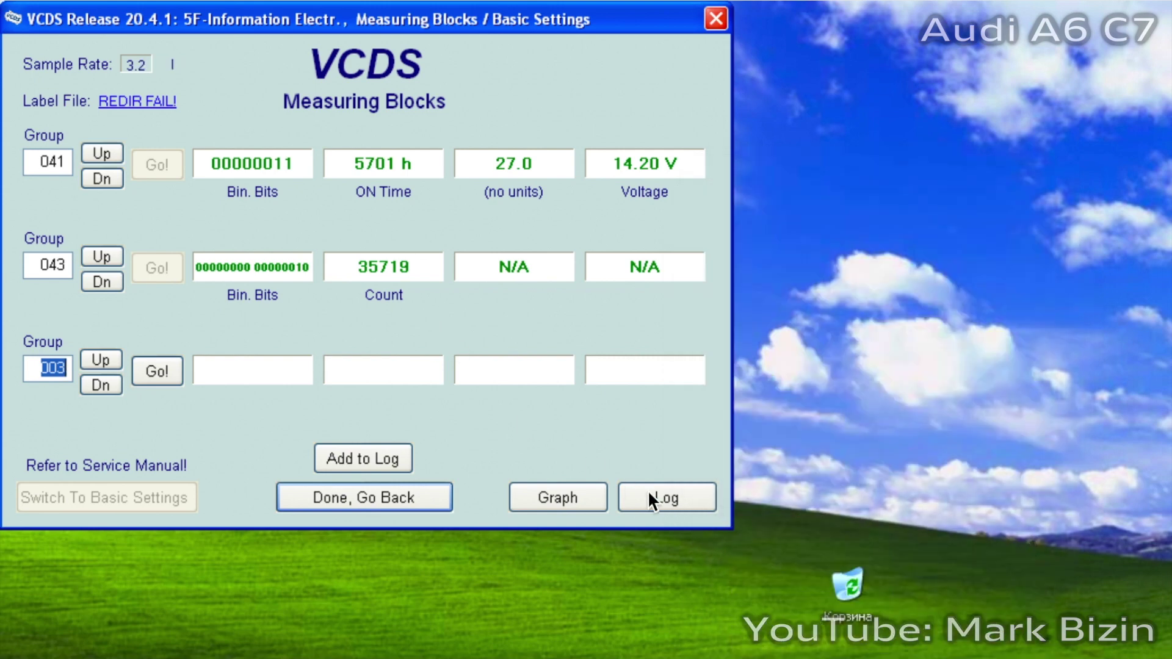
click(445, 504)
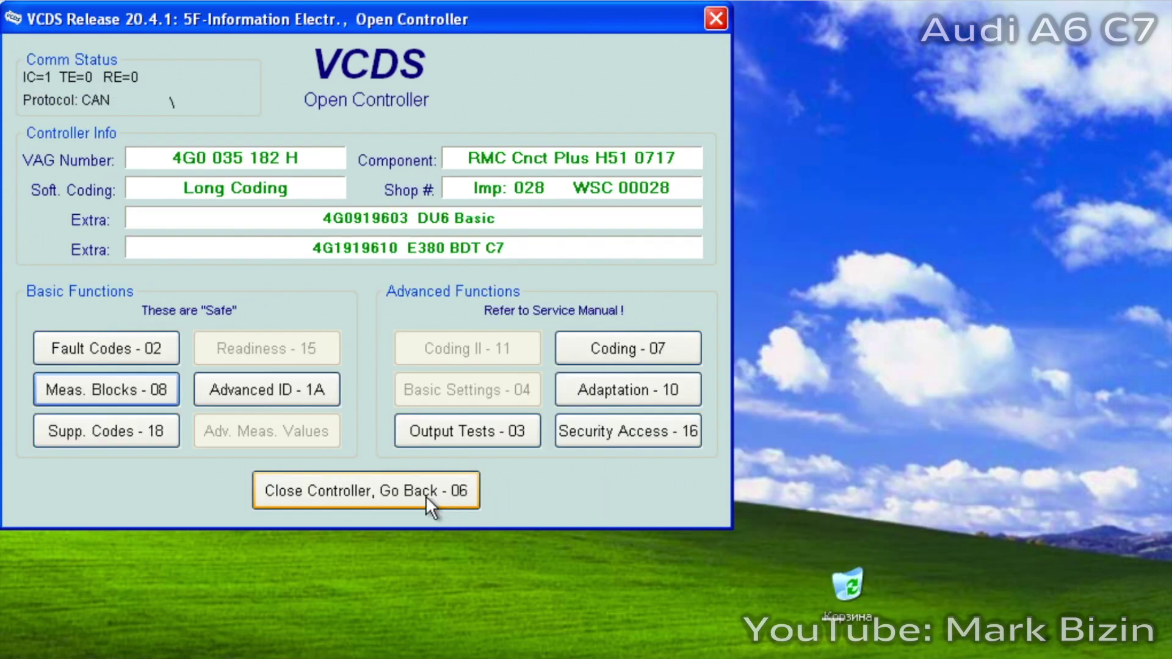
click(426, 496)
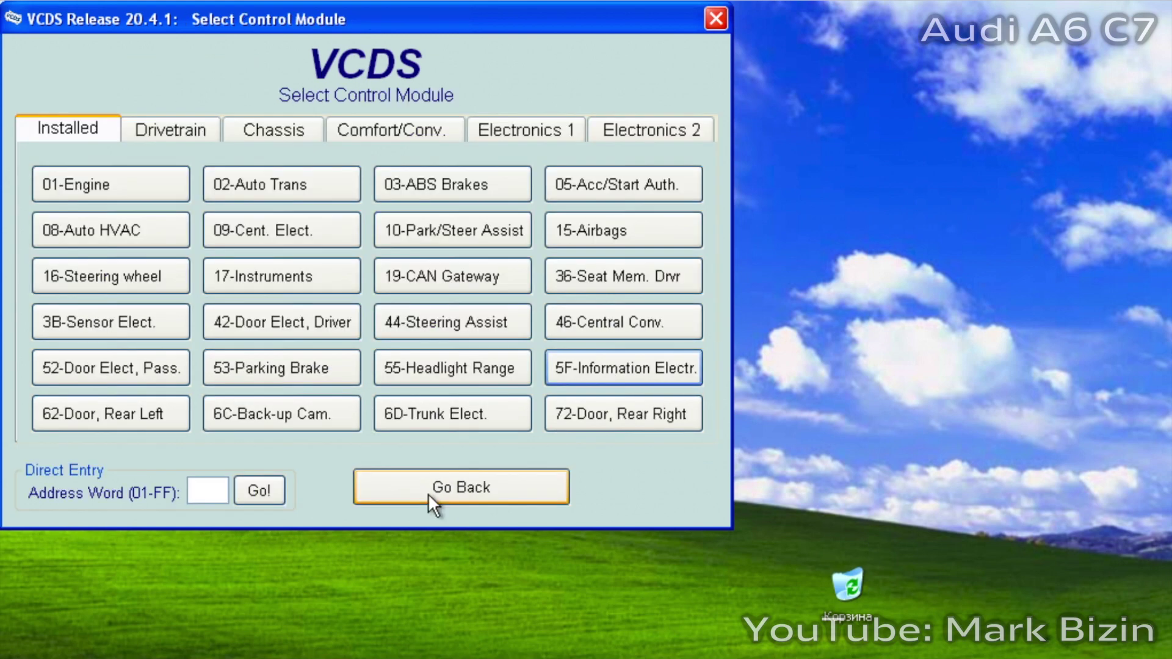
click(444, 412)
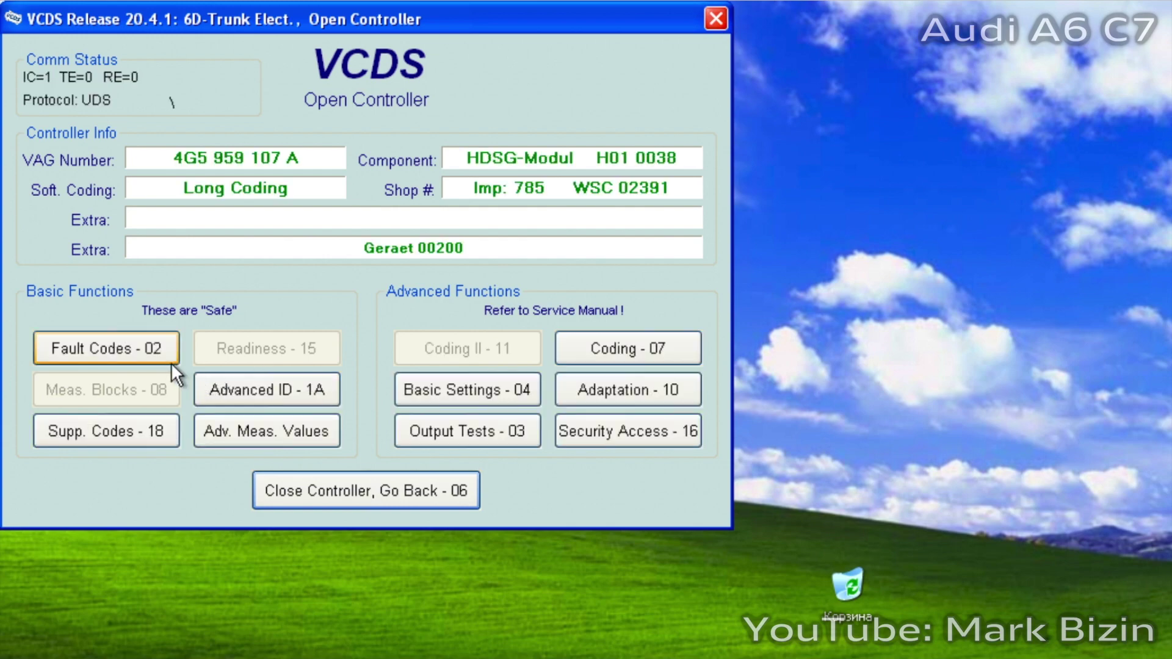
click(225, 441)
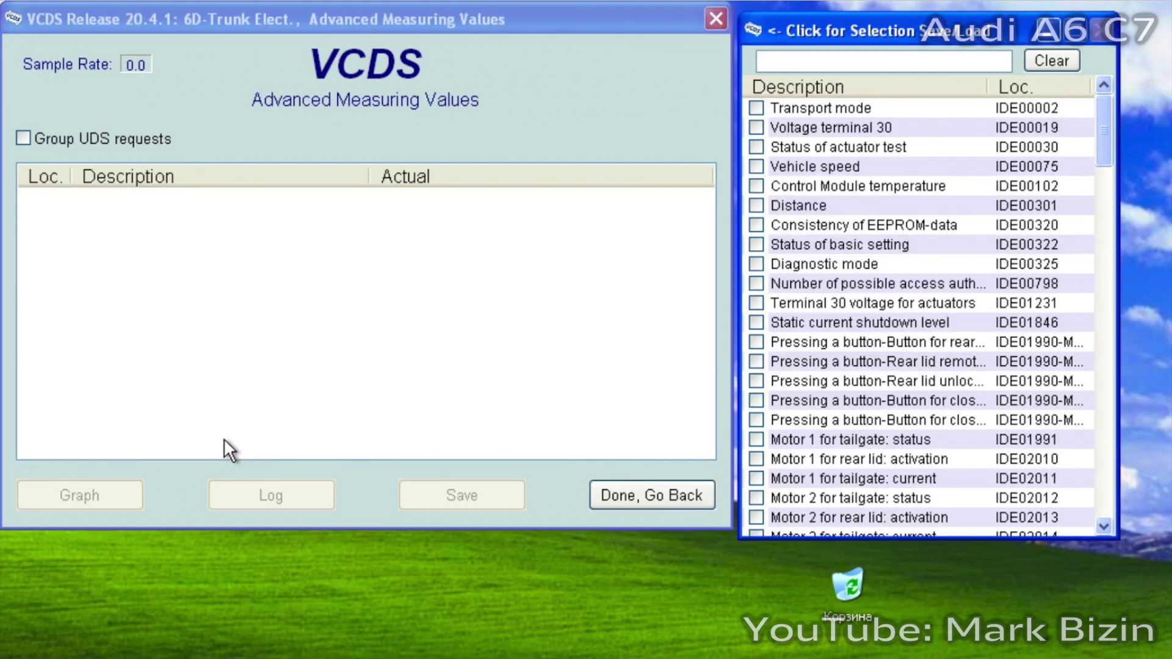
Add Distance to the trunk module values, and filter by "cycle" to add Opening cycle counter and Closing cycle counter
click(756, 207)
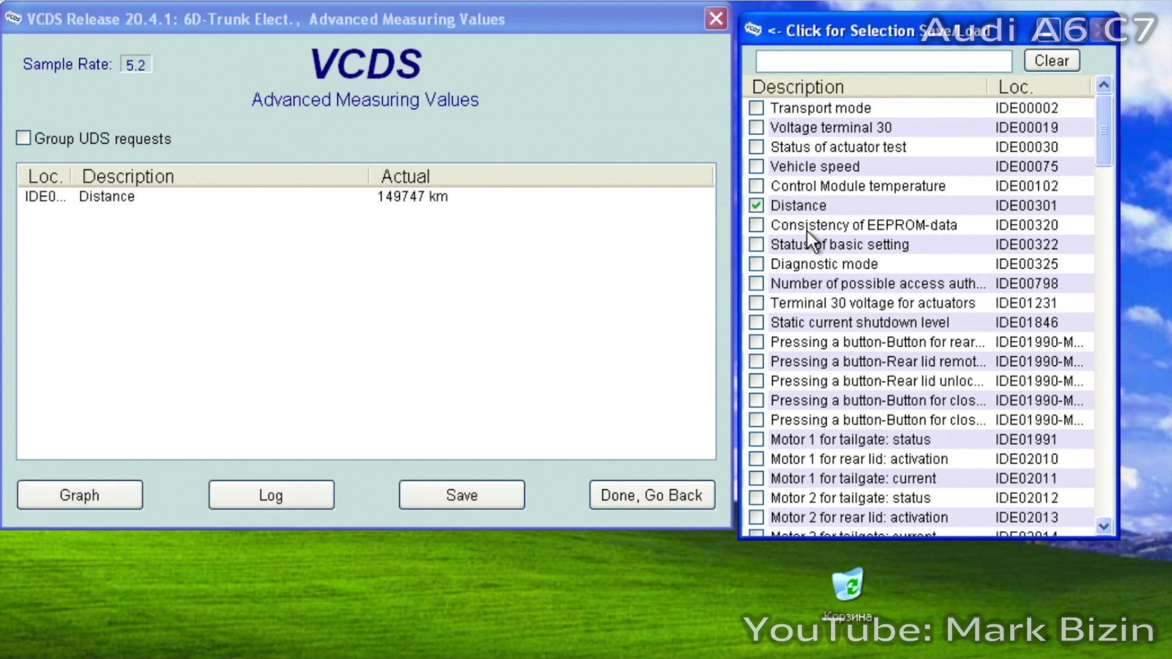
click(837, 58)
text(cycle)
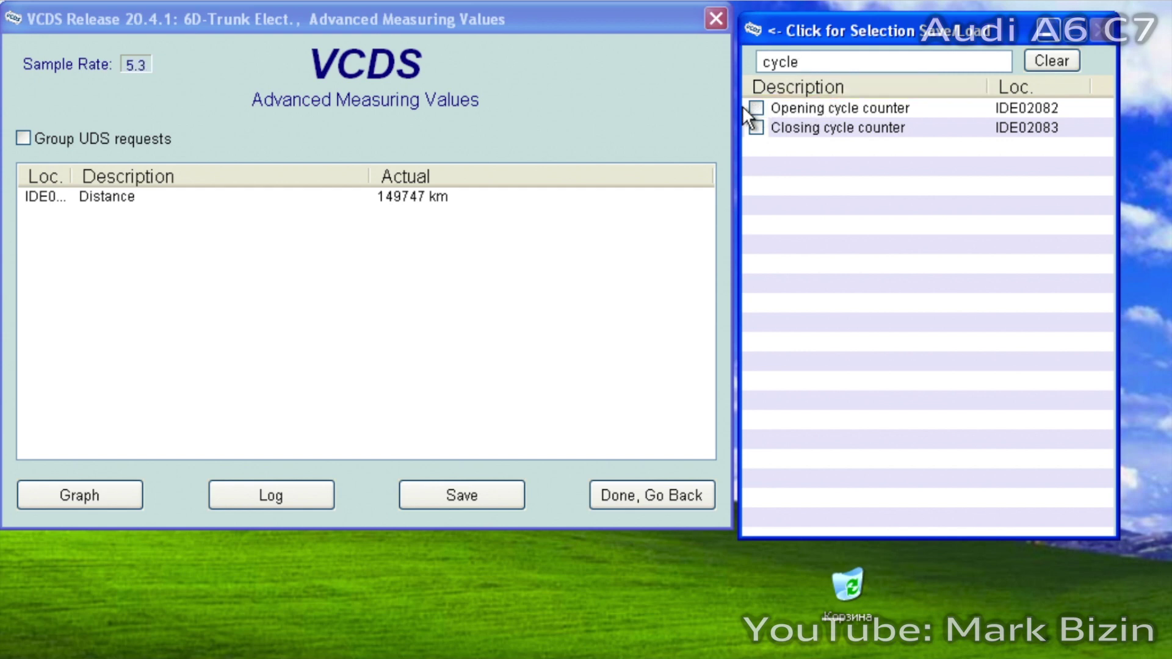
click(753, 124)
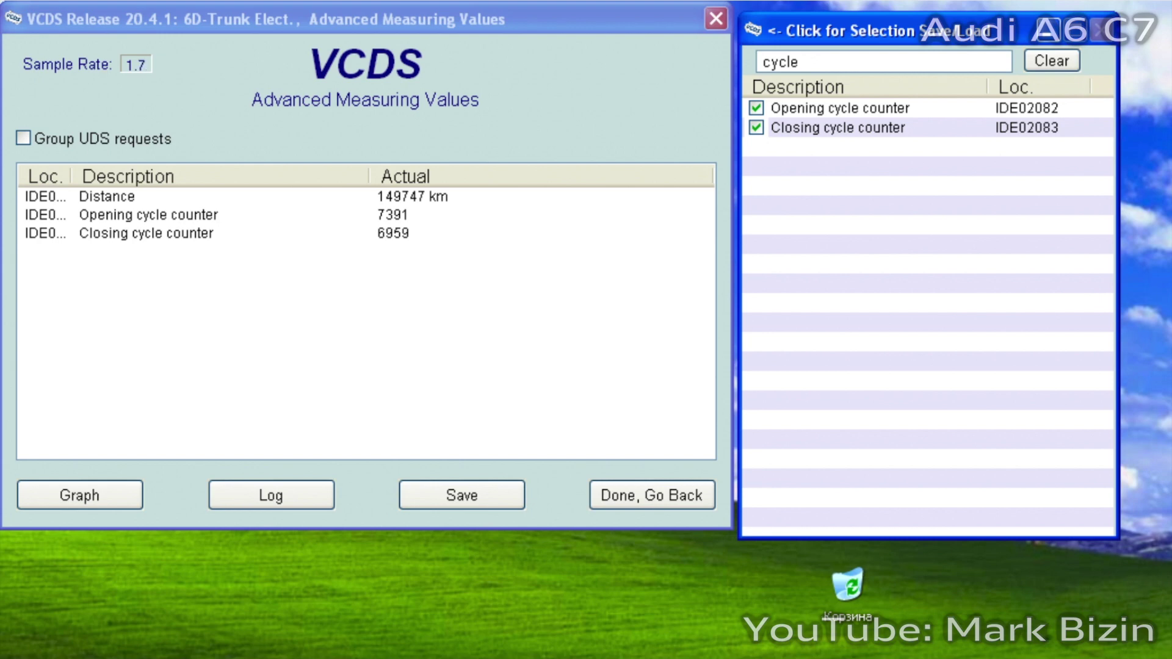
Switch to the calculator beside the trunk values, multiply 365 by 10, and clear the result
key(super+Tab)
drag(842, 448, 808, 149)
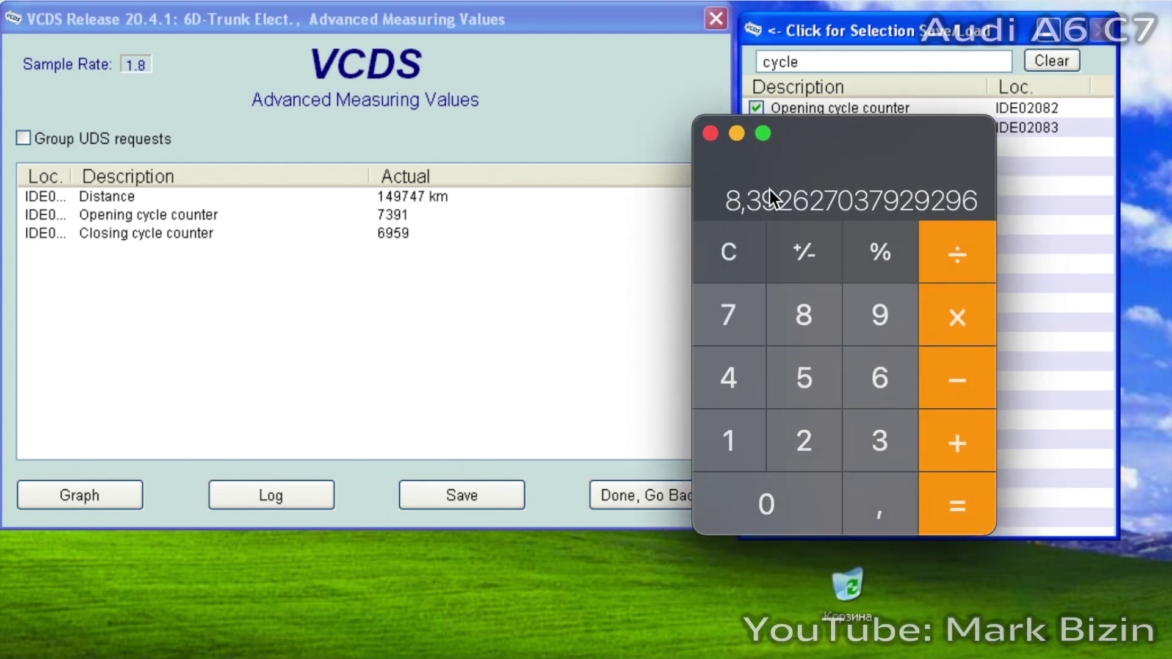
click(725, 253)
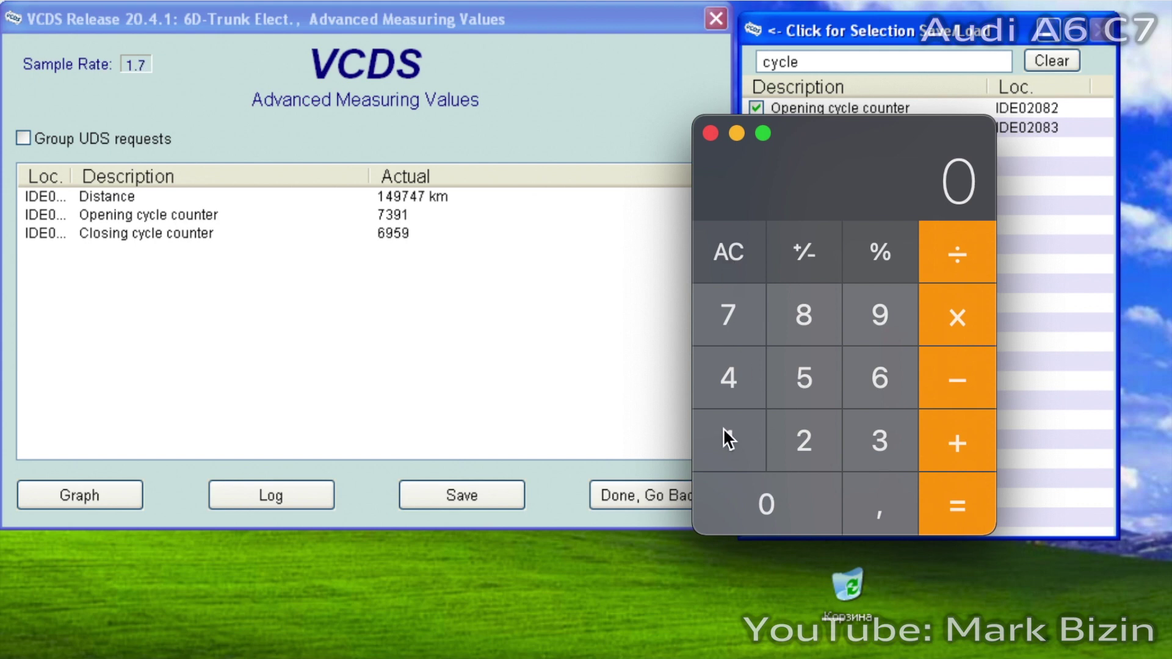
click(871, 432)
click(874, 401)
click(830, 397)
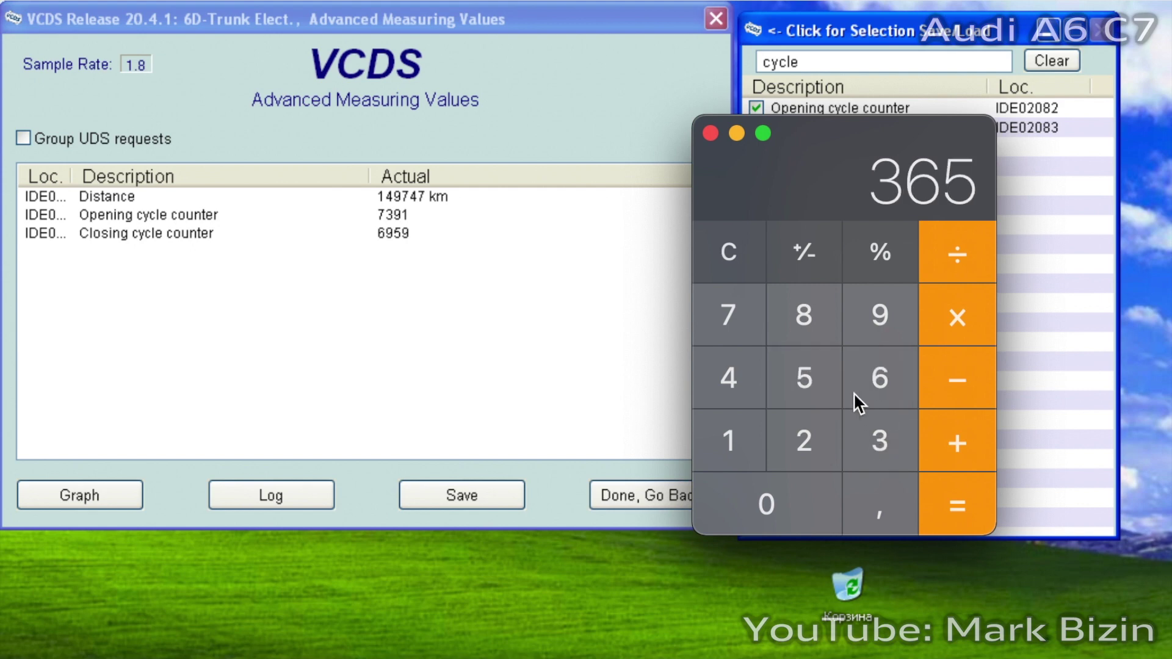
click(948, 317)
click(760, 452)
click(756, 497)
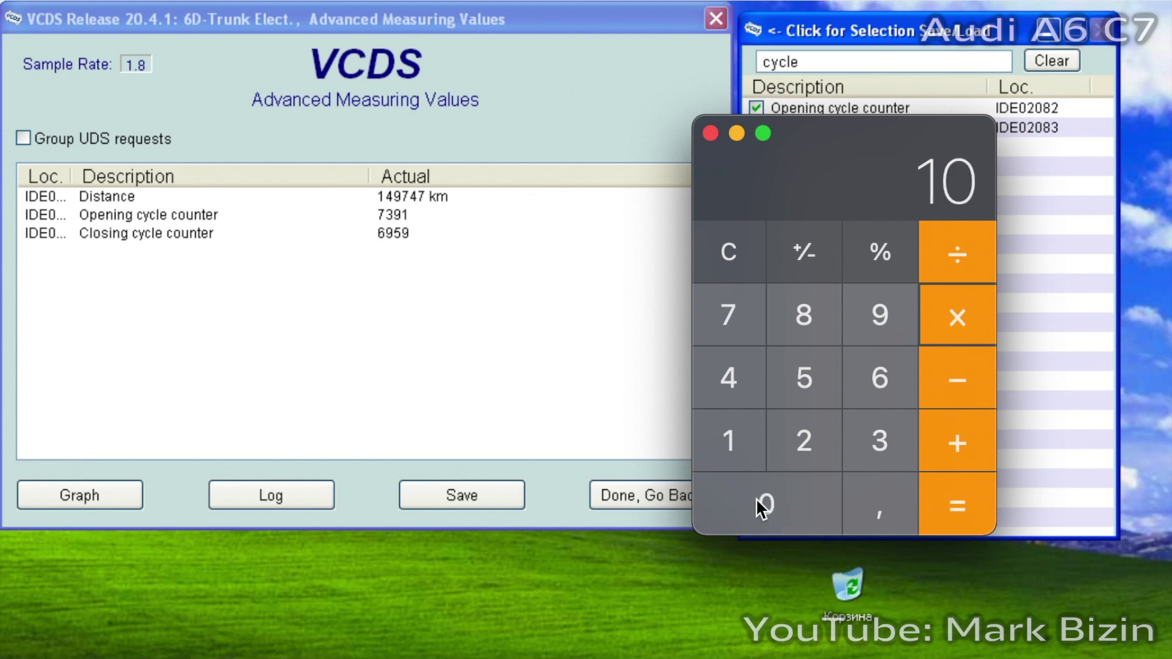
click(970, 517)
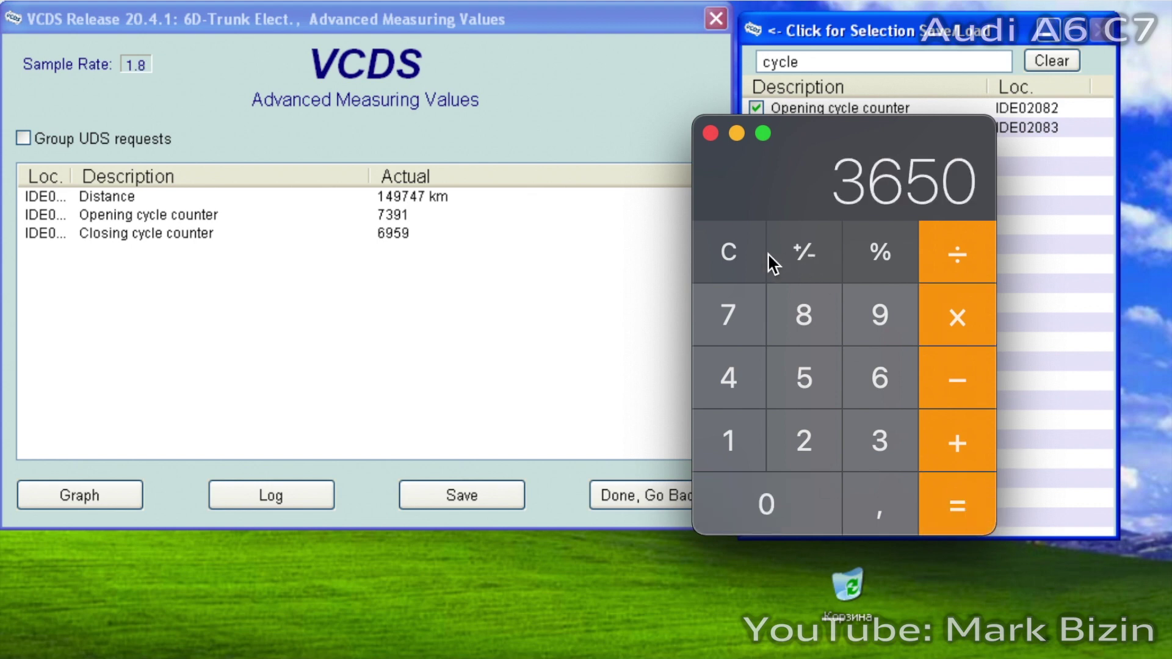
click(735, 253)
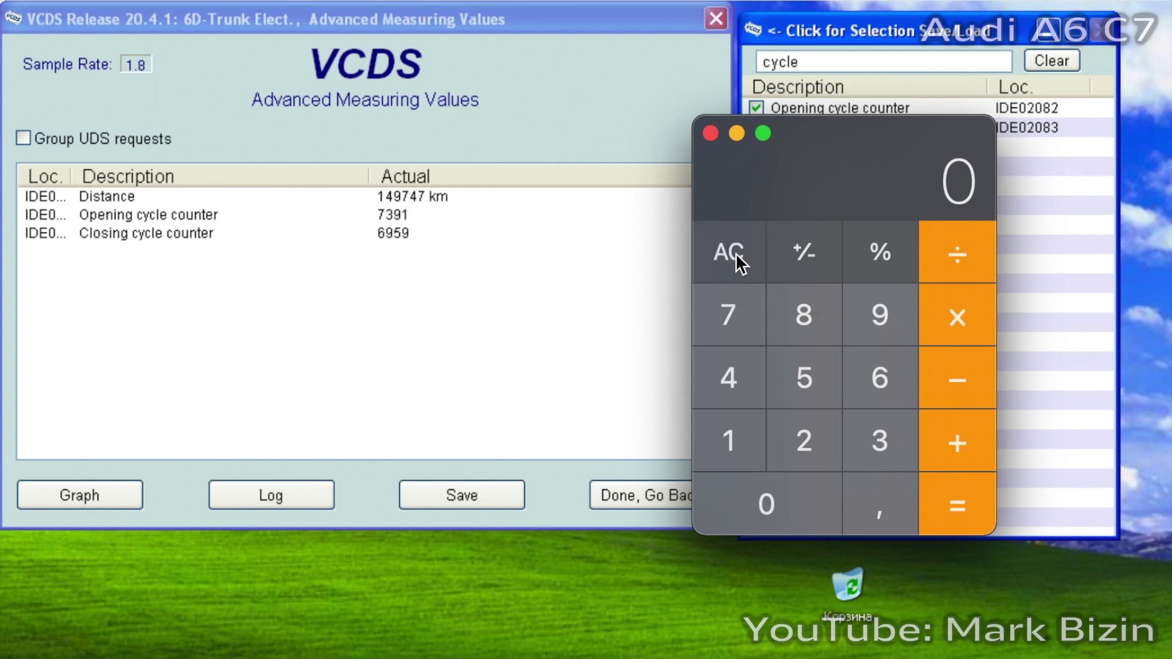
Divide the trunk's opening cycle count of 7391 by 3650 days in the calculator
click(734, 305)
click(880, 438)
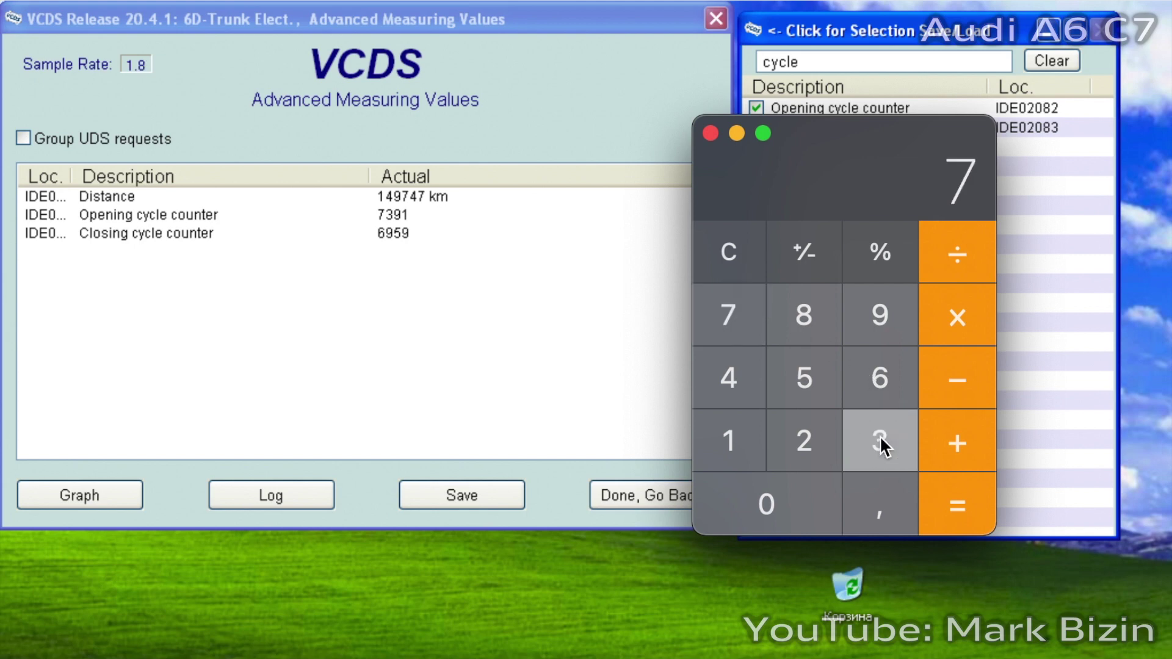
click(882, 330)
click(733, 439)
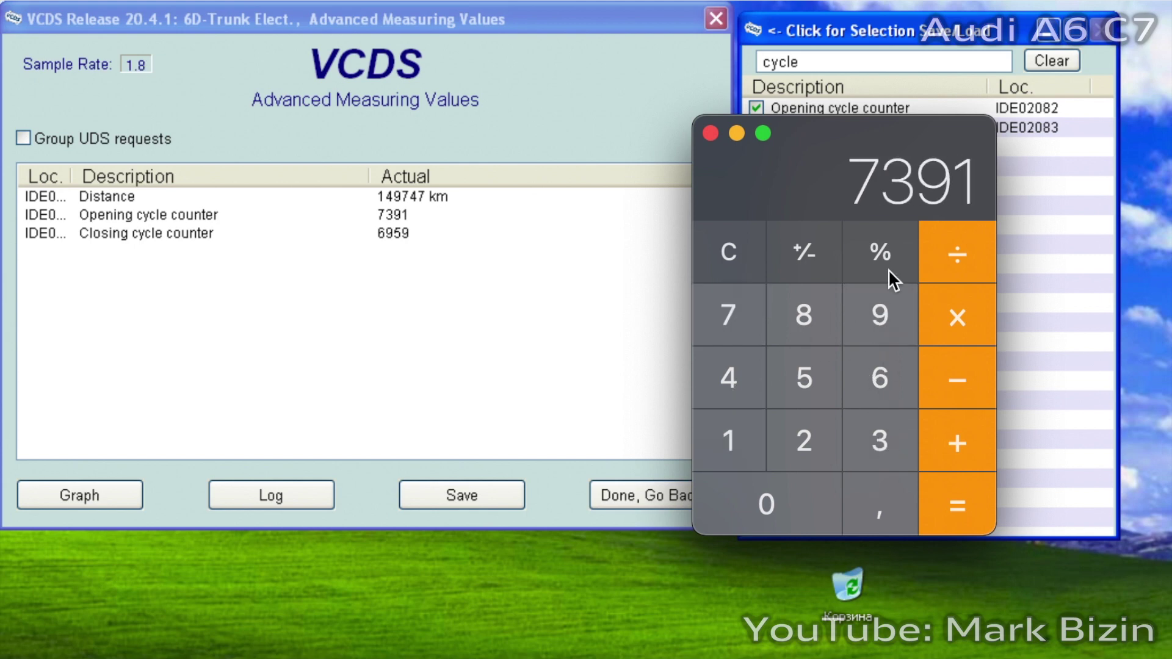
click(964, 247)
click(875, 437)
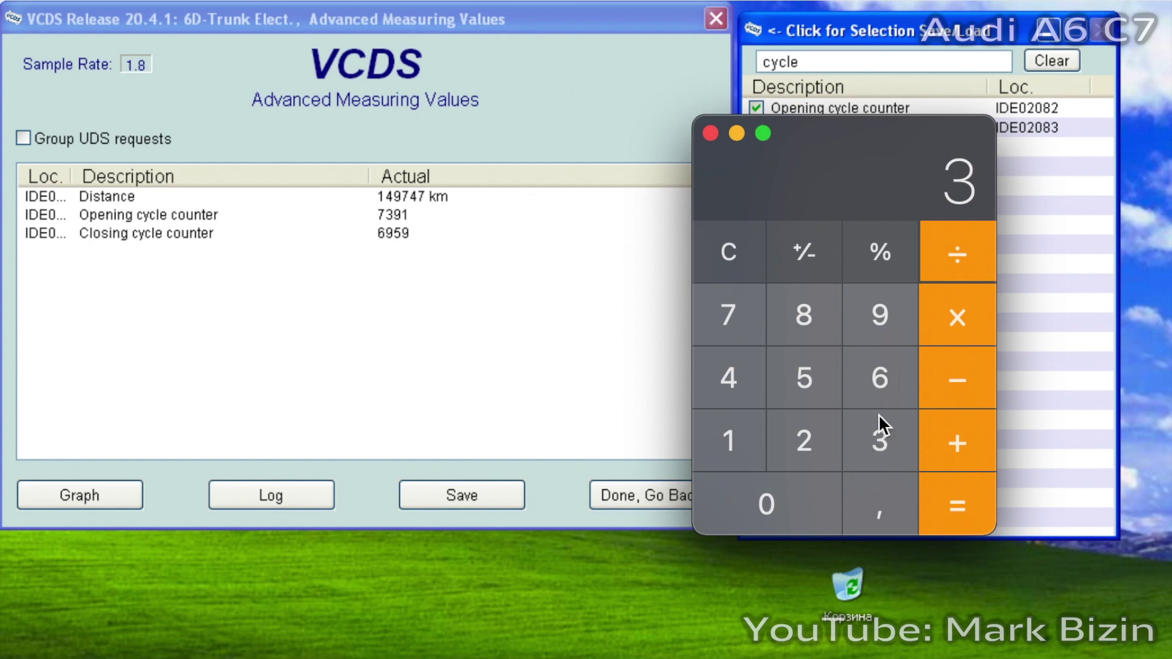
click(873, 381)
click(812, 373)
click(784, 505)
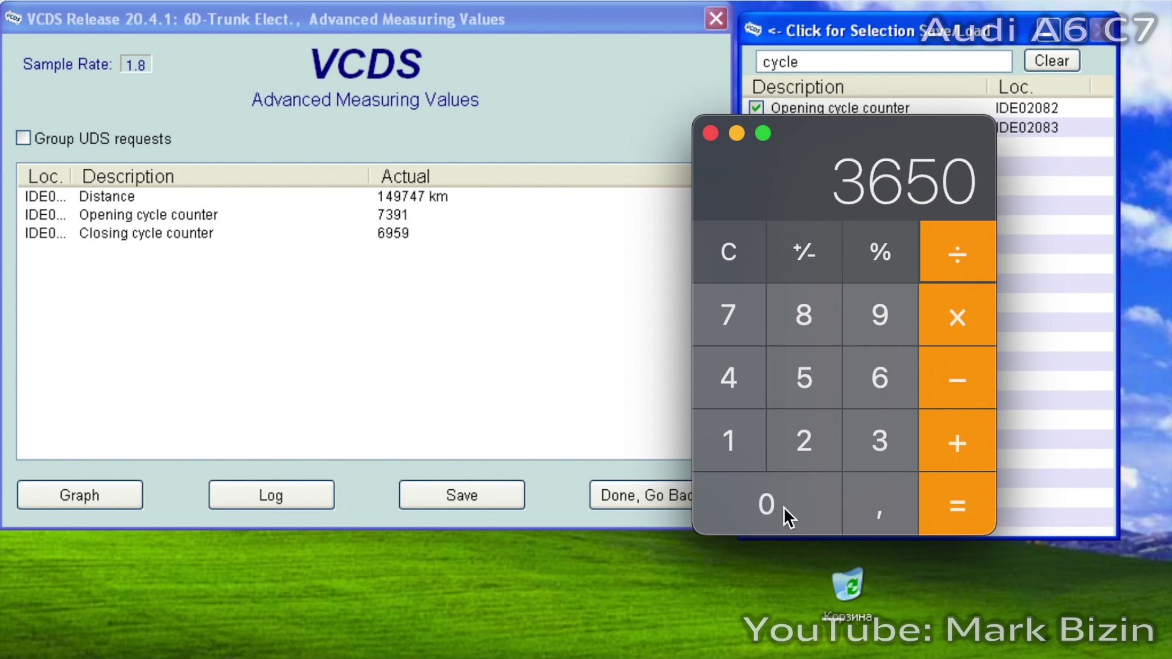
click(966, 491)
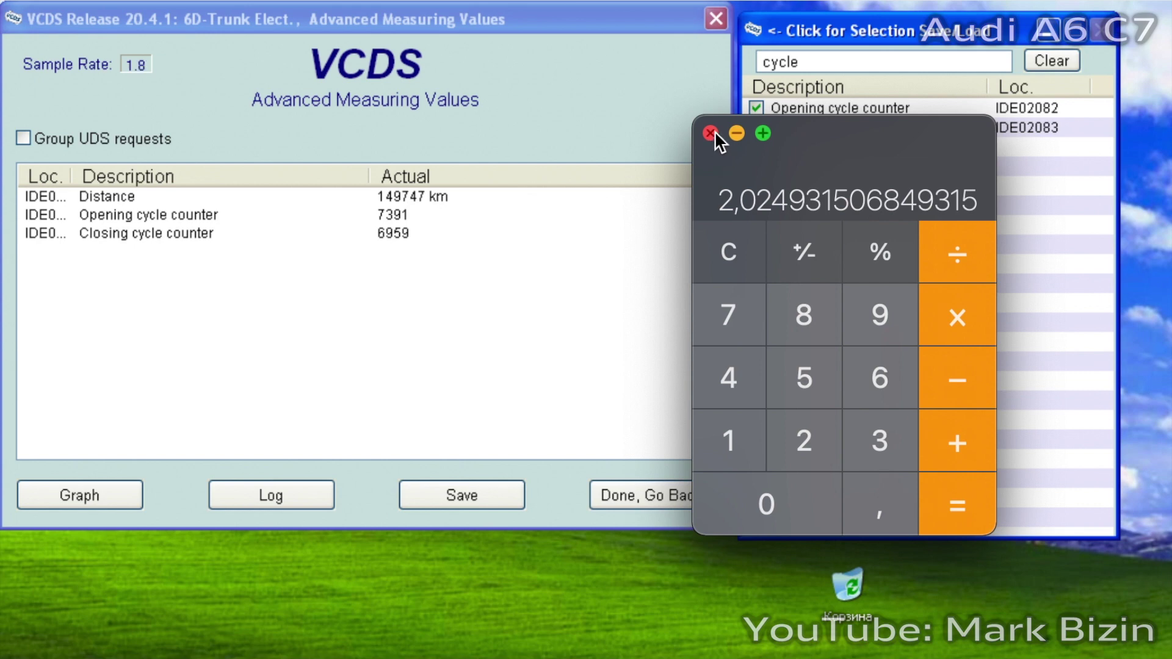
Close the calculator, leave the trunk measuring values, and close the 6D-Trunk Elect. controller to return to the control module selection
drag(800, 137, 797, 230)
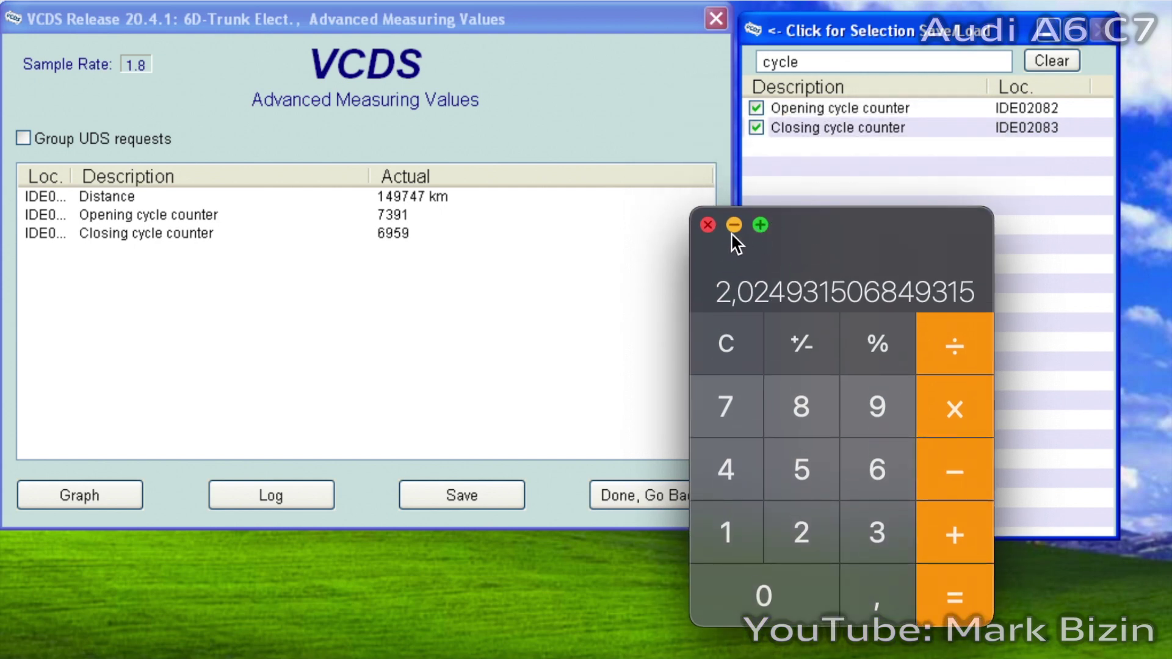
click(708, 226)
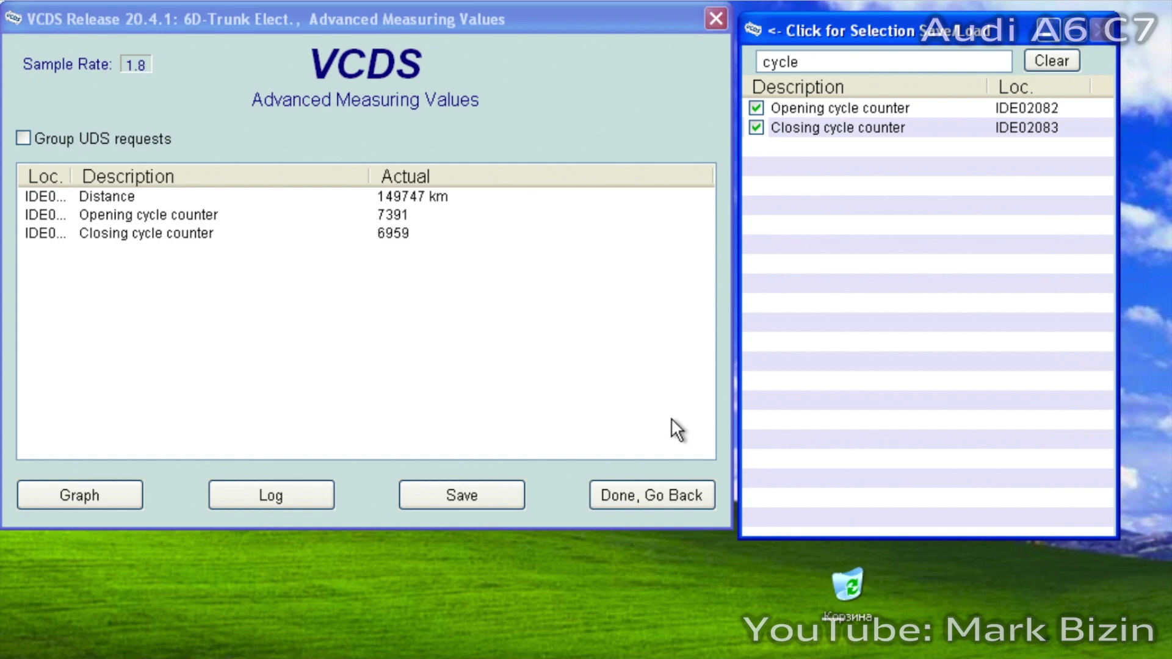
click(653, 486)
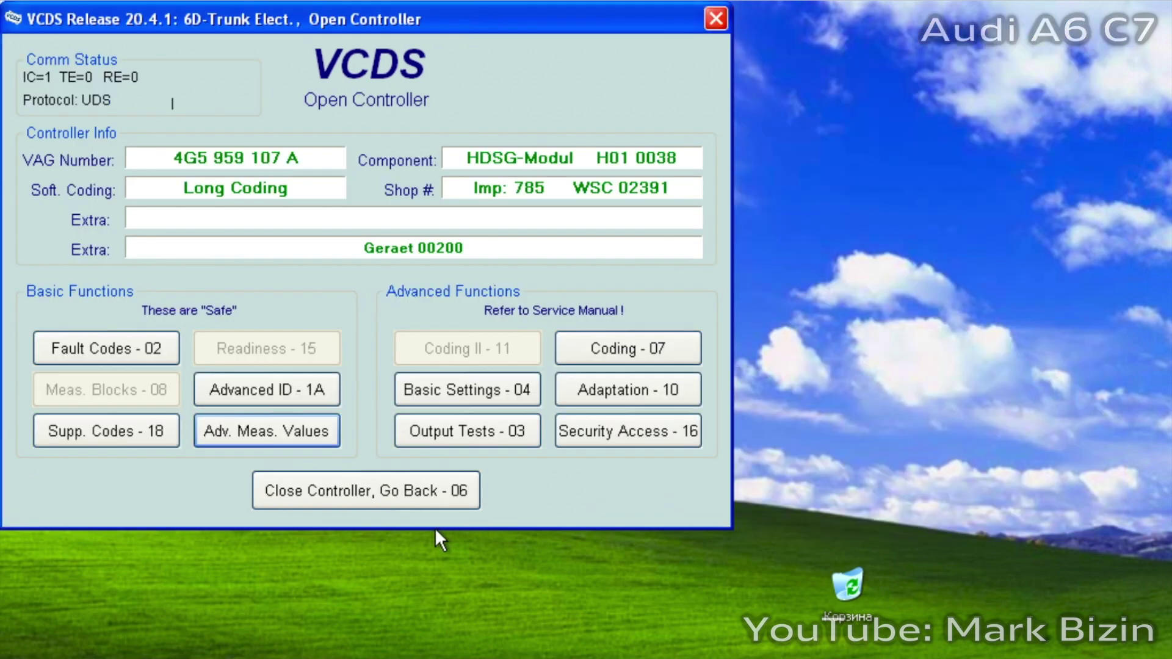
click(413, 491)
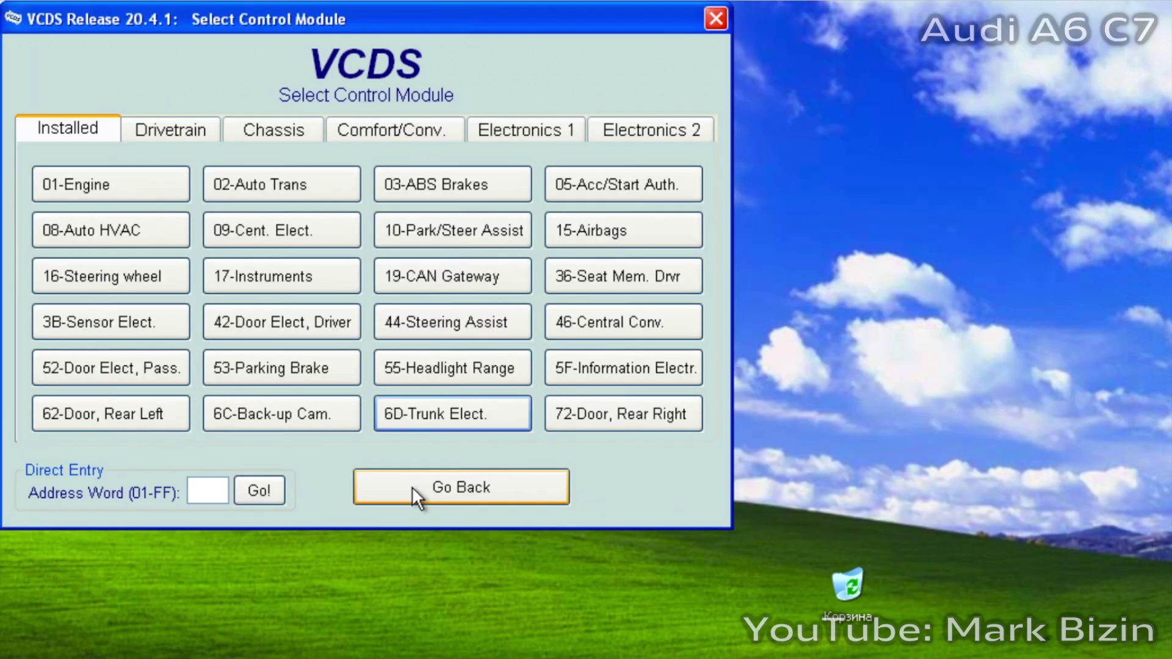